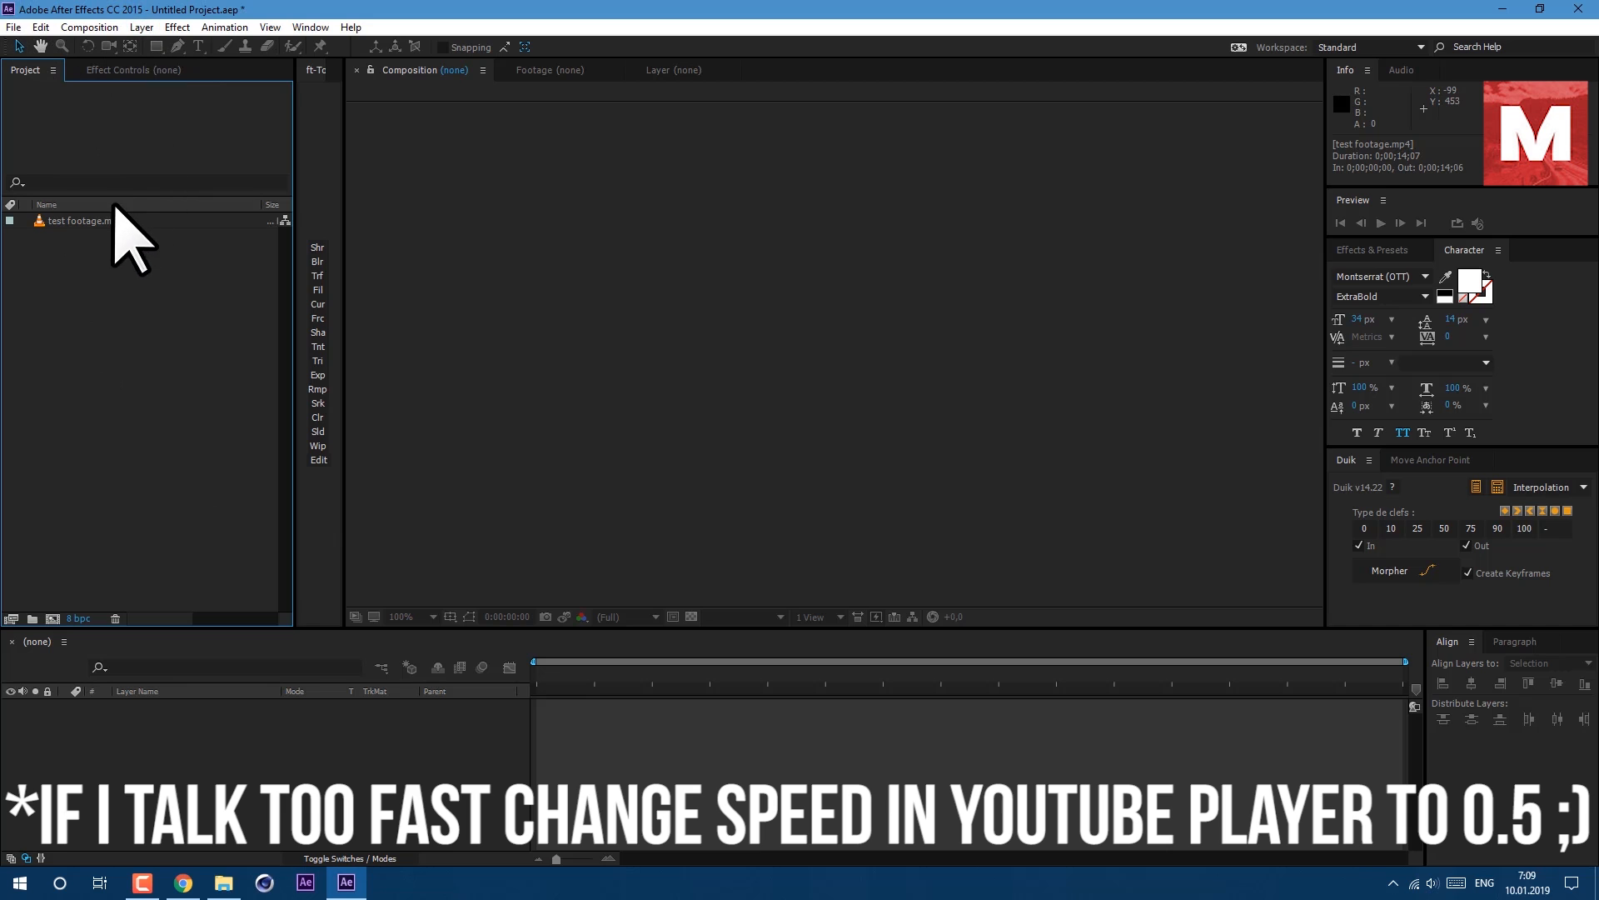
Create a composition from the test footage clip and select its layer.
left_click(110, 220)
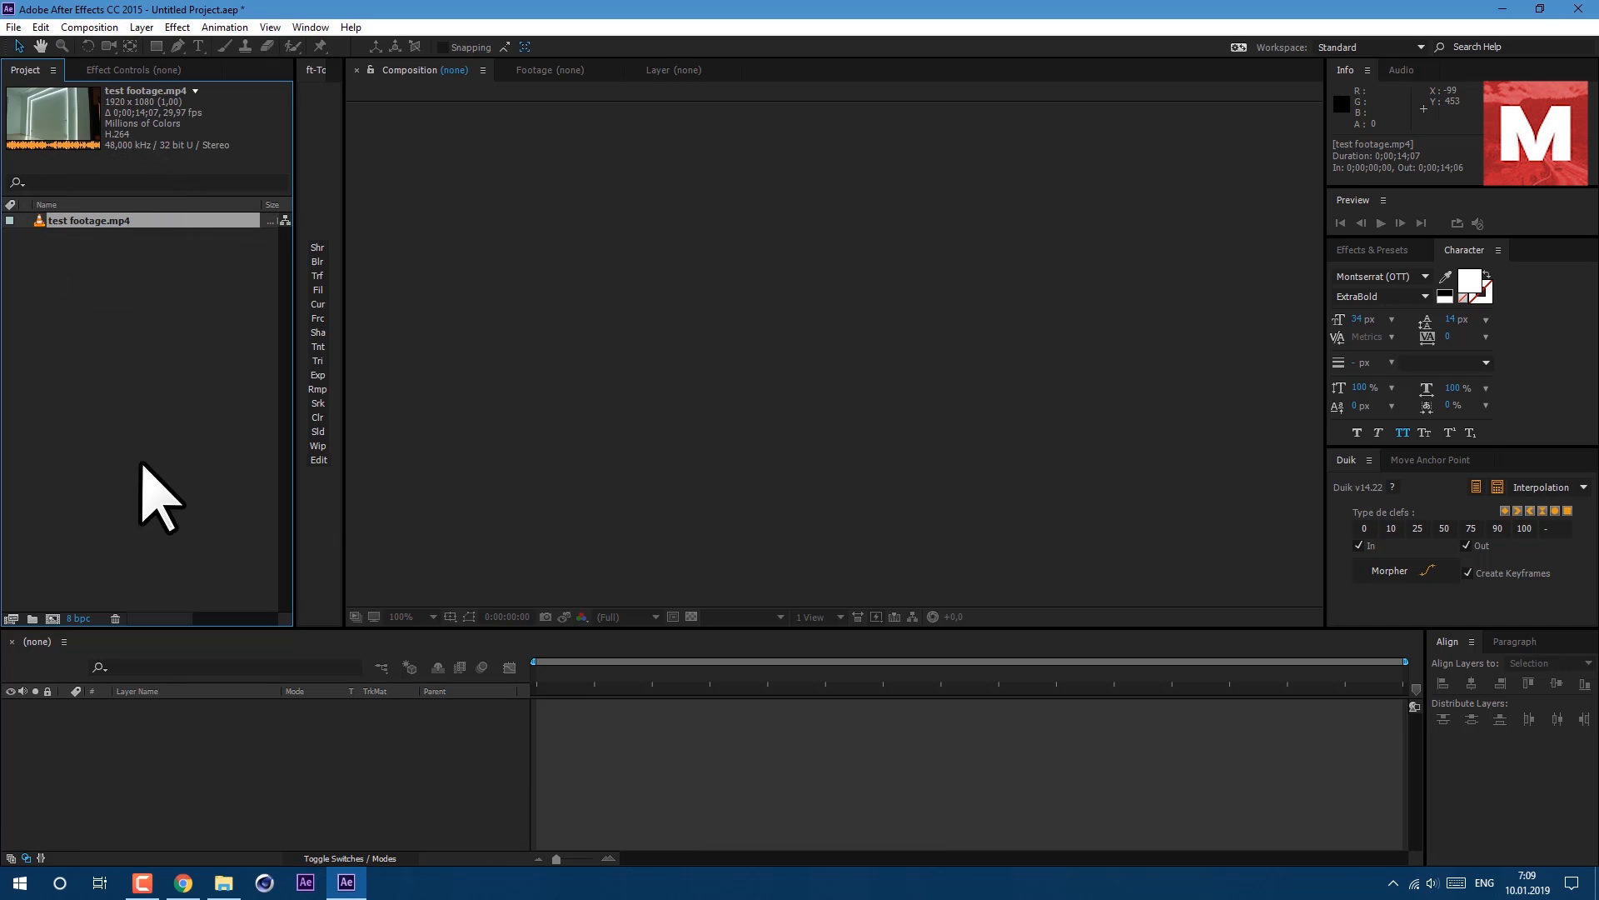
left_click_drag(102, 223, 53, 621)
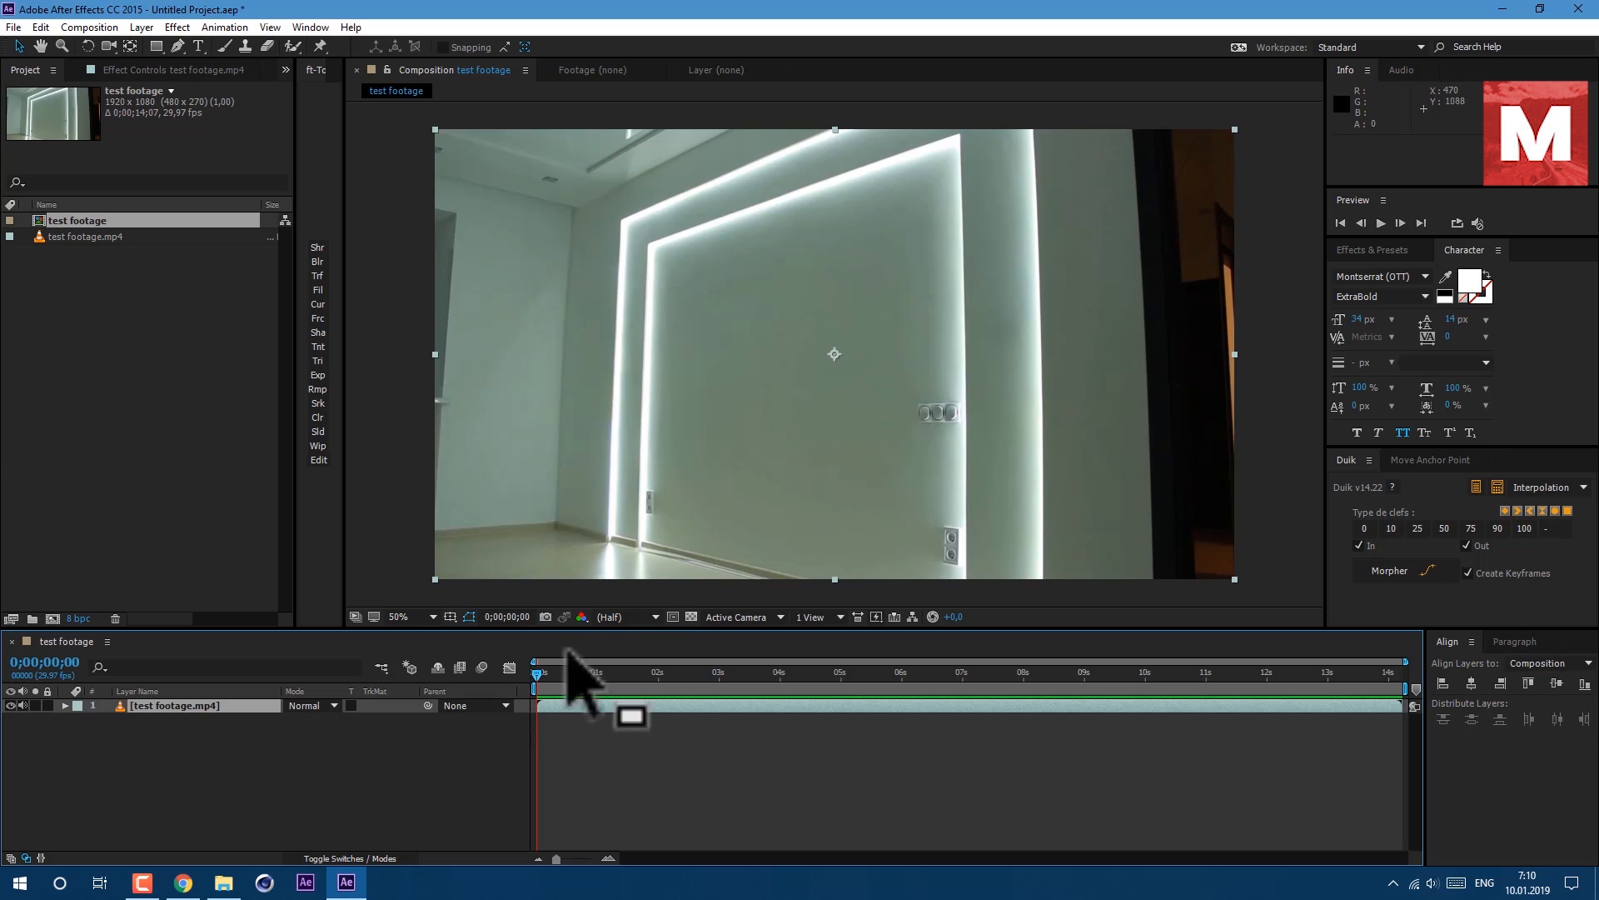
left_click_drag(538, 673, 514, 703)
left_click(262, 706)
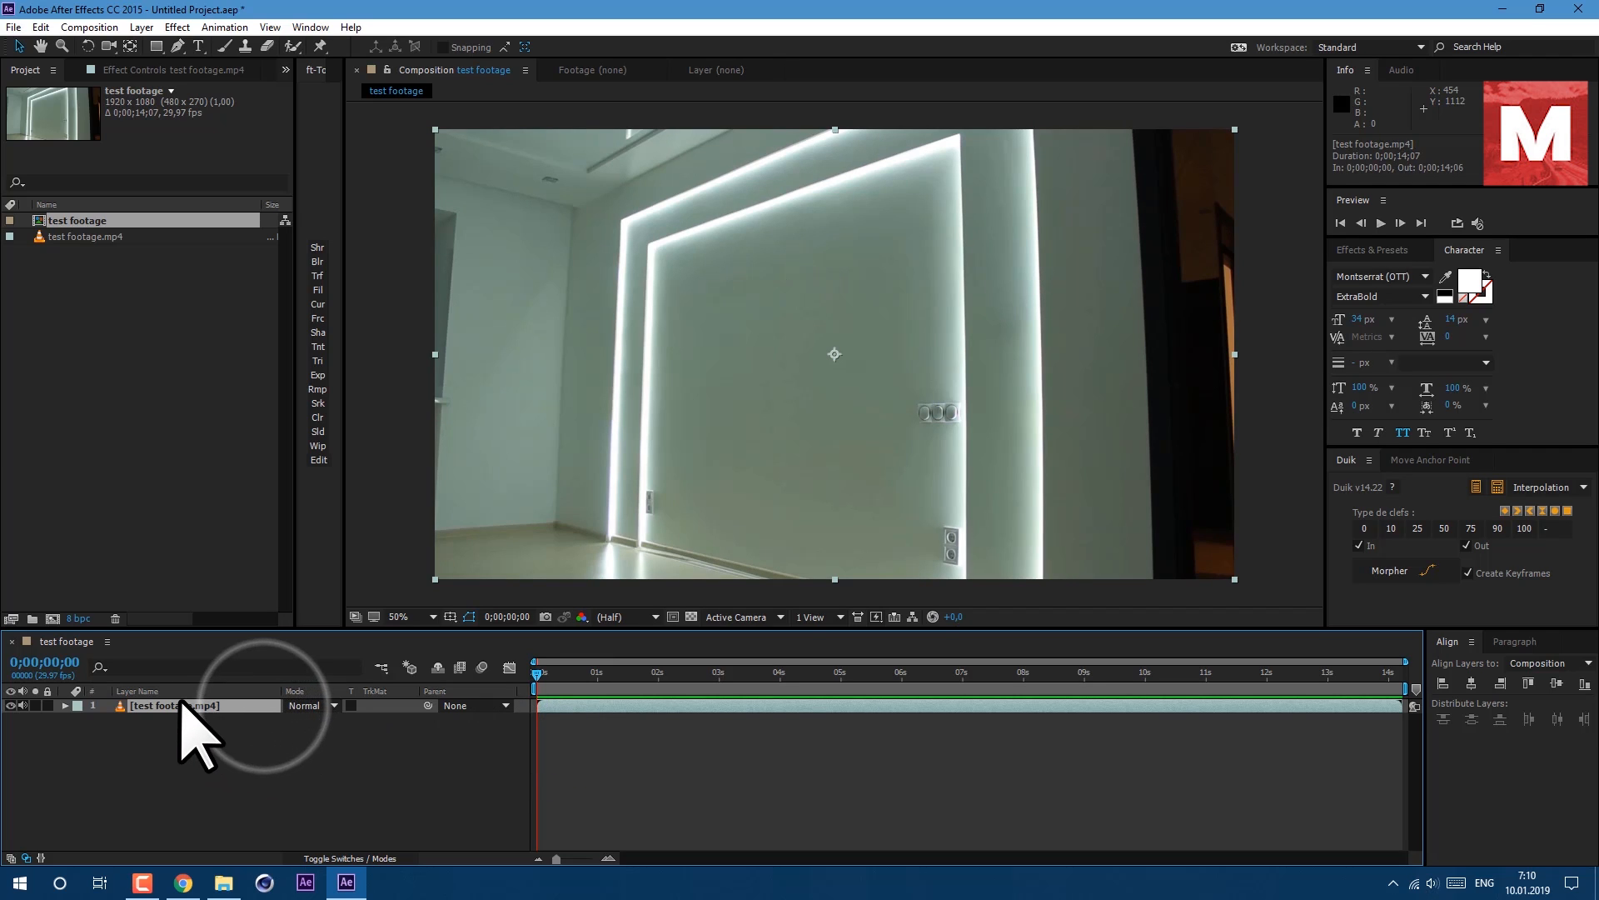
Duplicate the footage layer and hide the top copy.
left_click(40, 27)
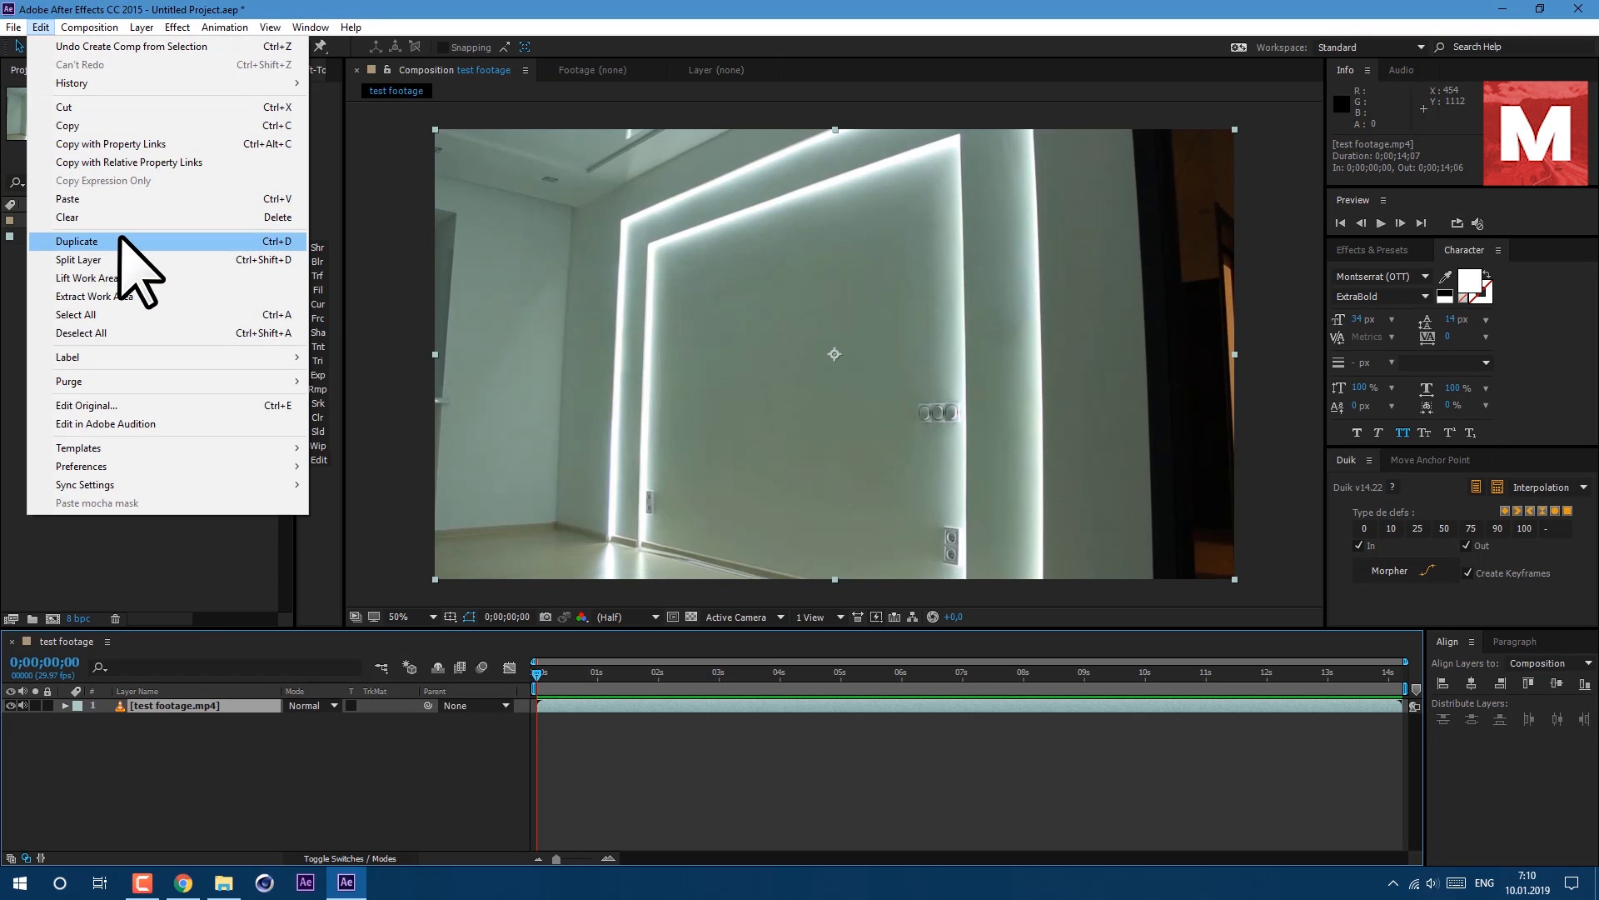
left_click(123, 240)
left_click(23, 705)
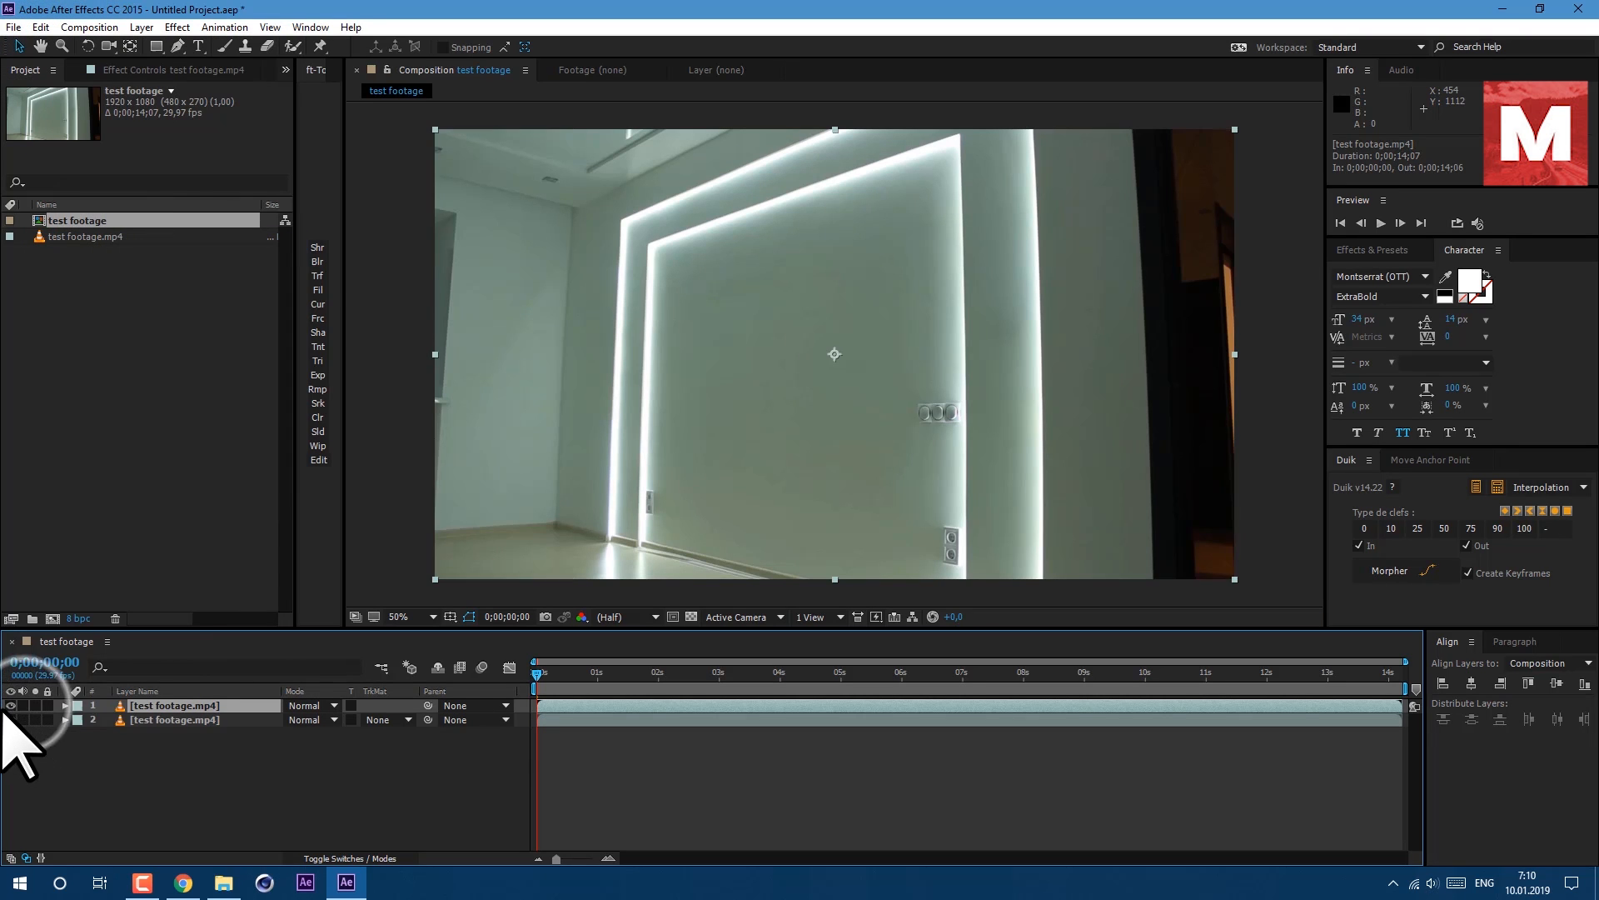
left_click(11, 705)
Apply Freeze Frame to the bottom footage layer at the start of the timeline.
left_click(162, 718)
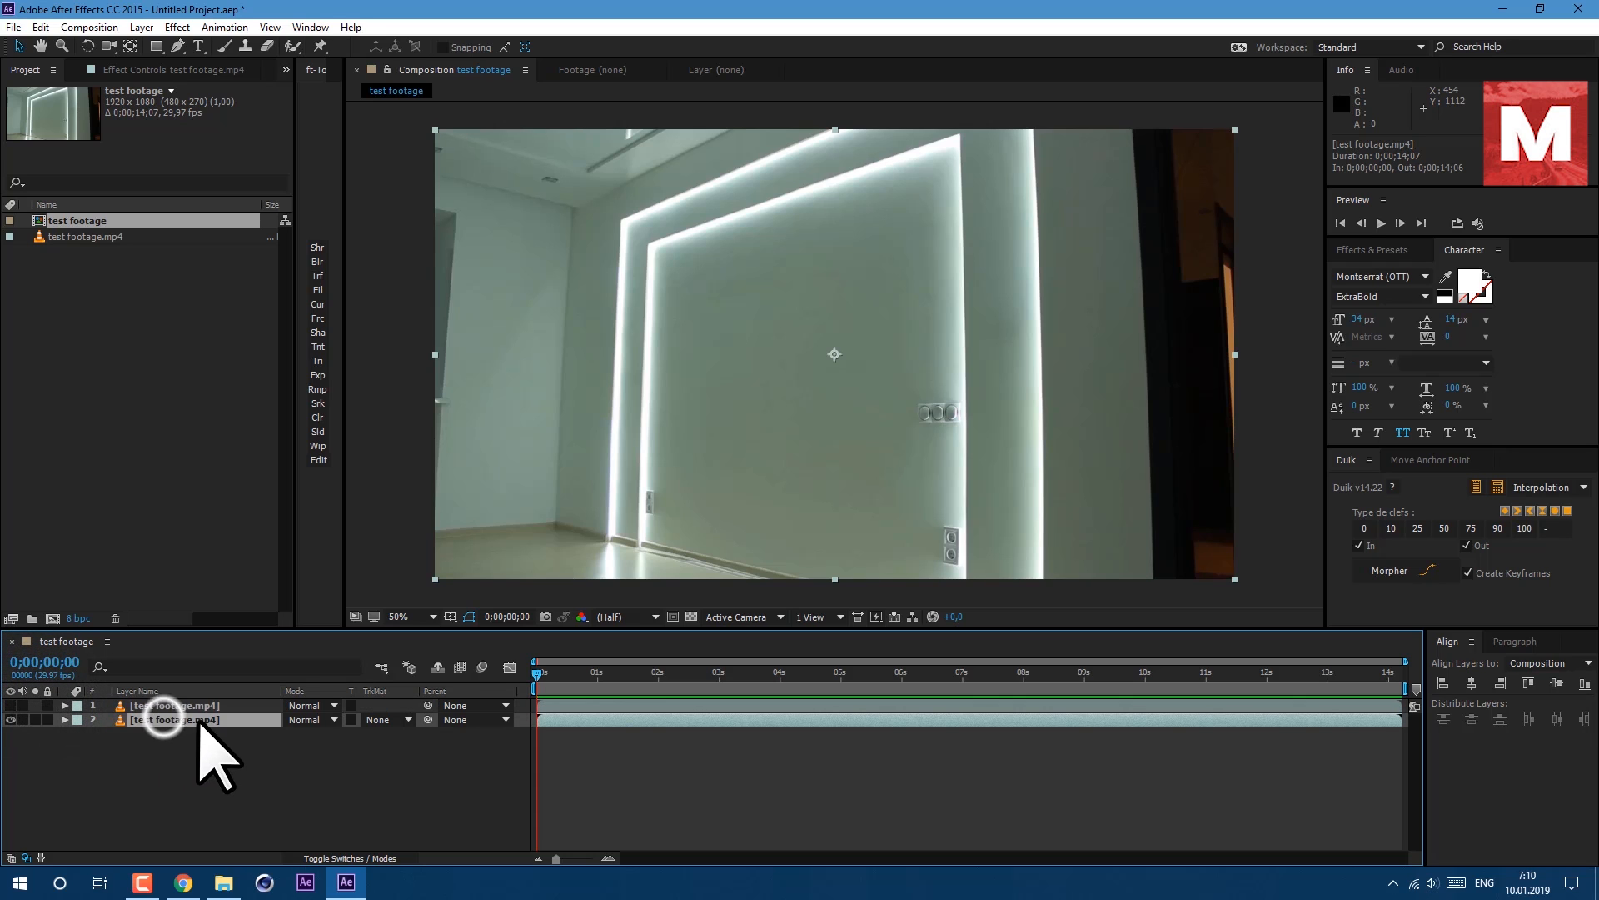
left_click(558, 720)
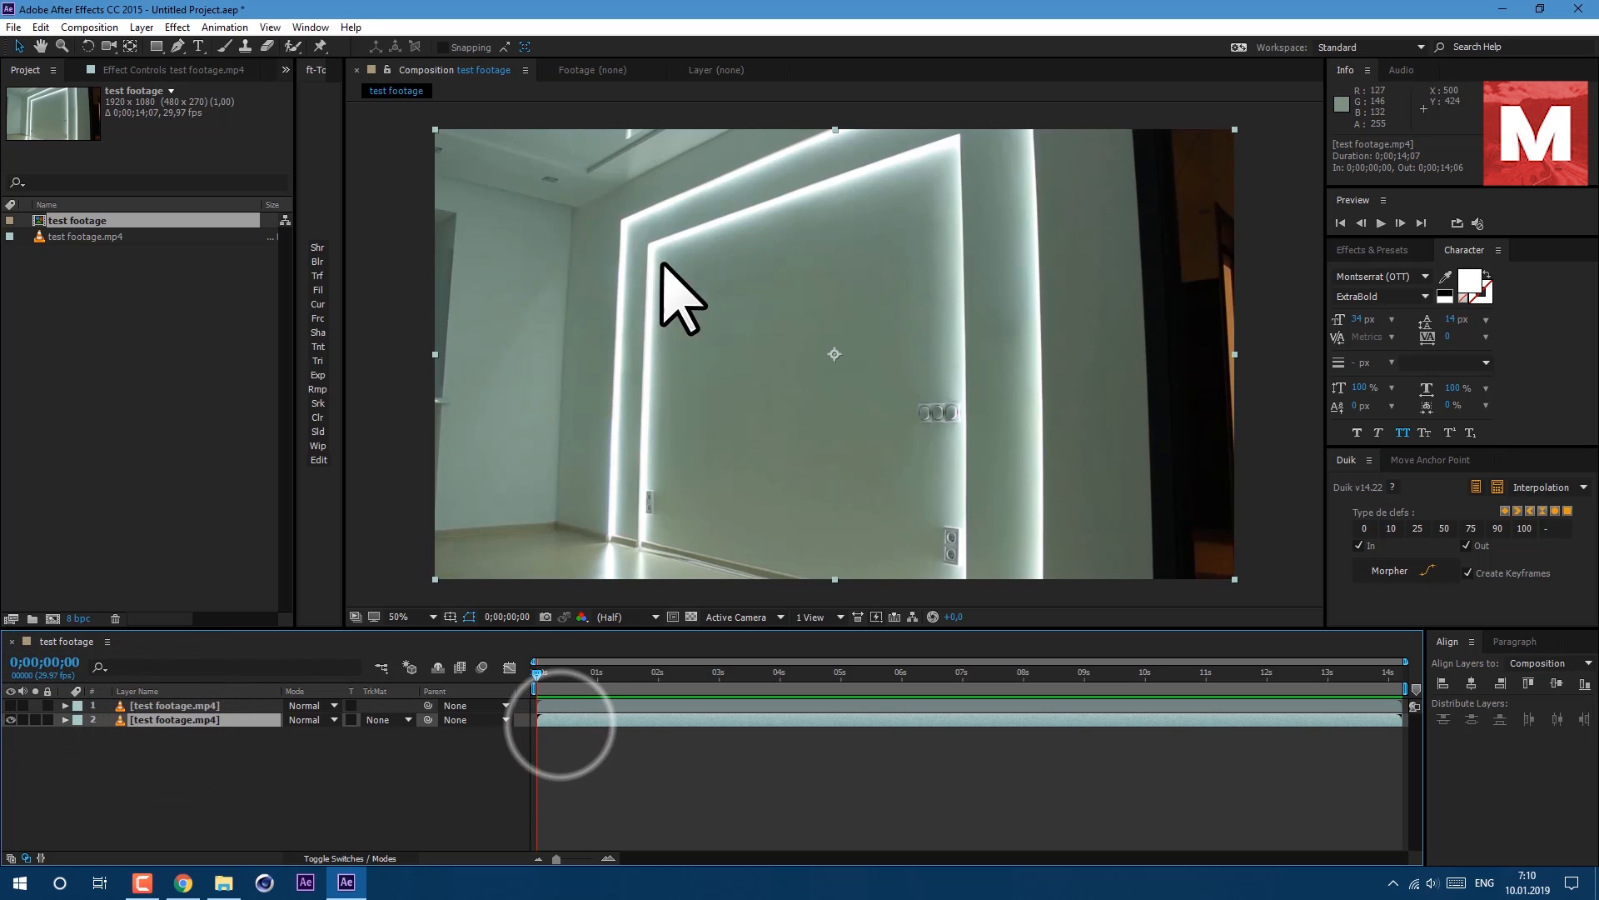
right_click(579, 718)
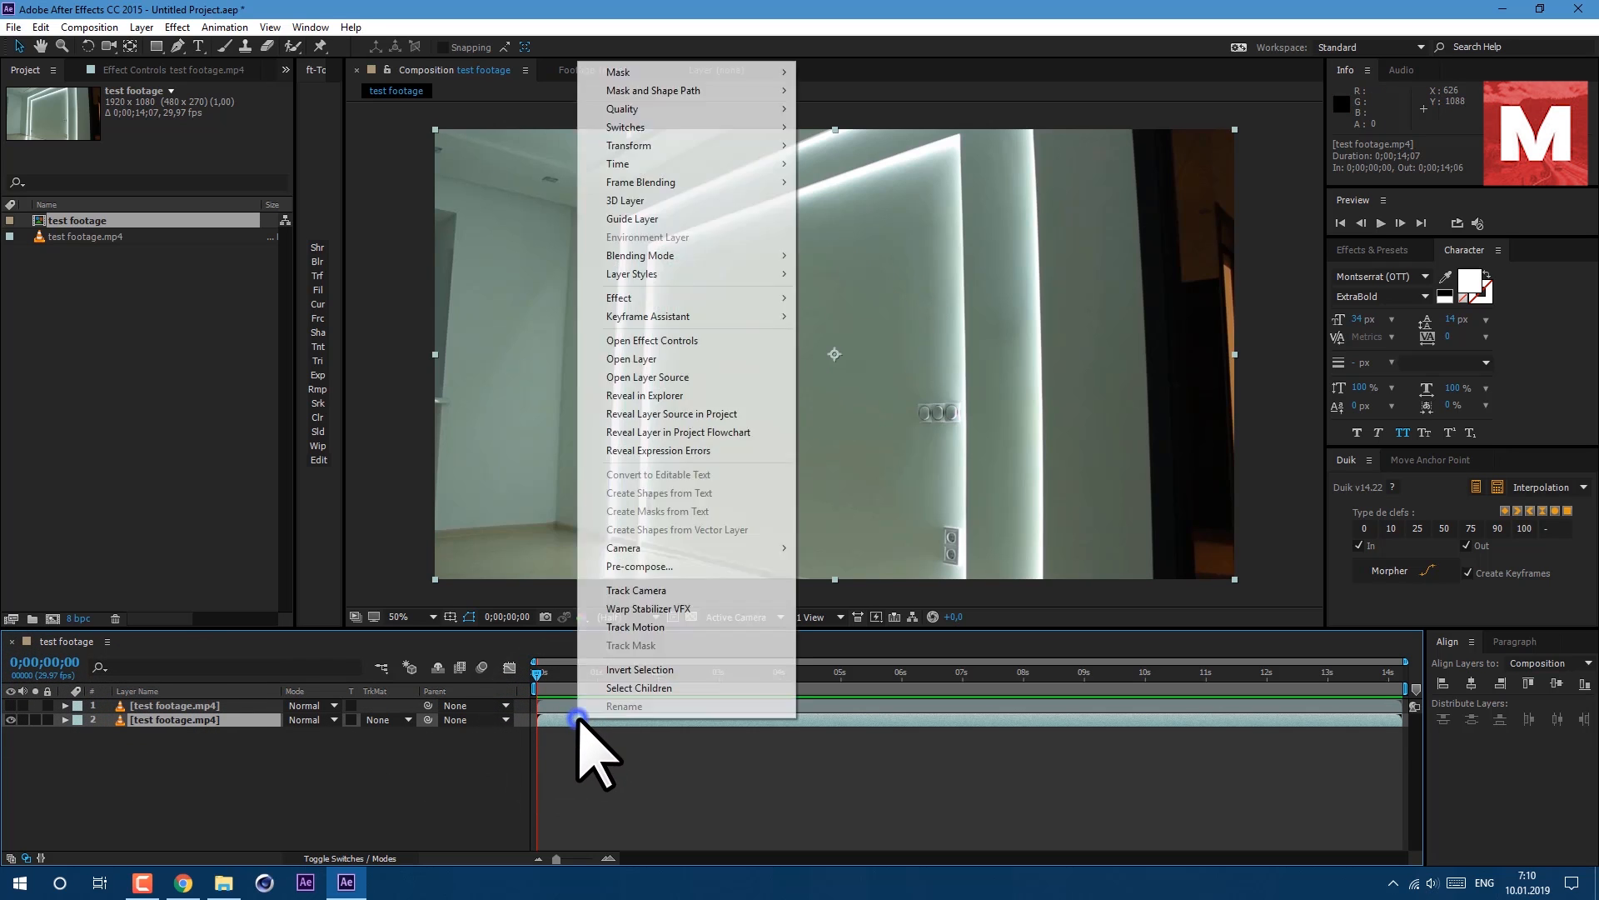
mouse_move(729, 167)
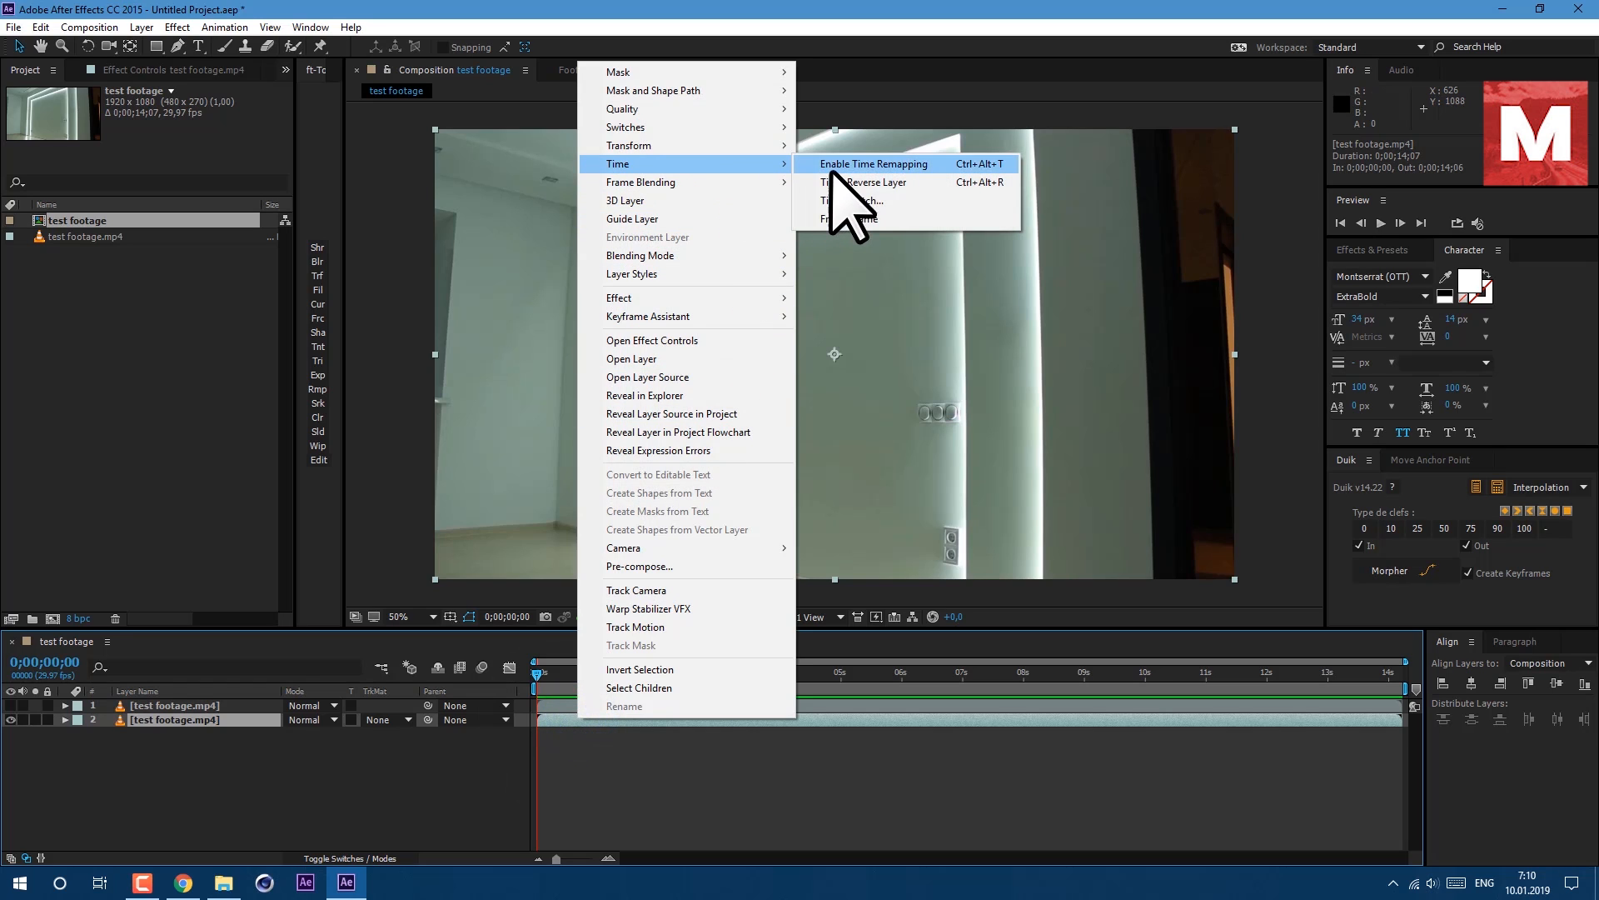
left_click(848, 219)
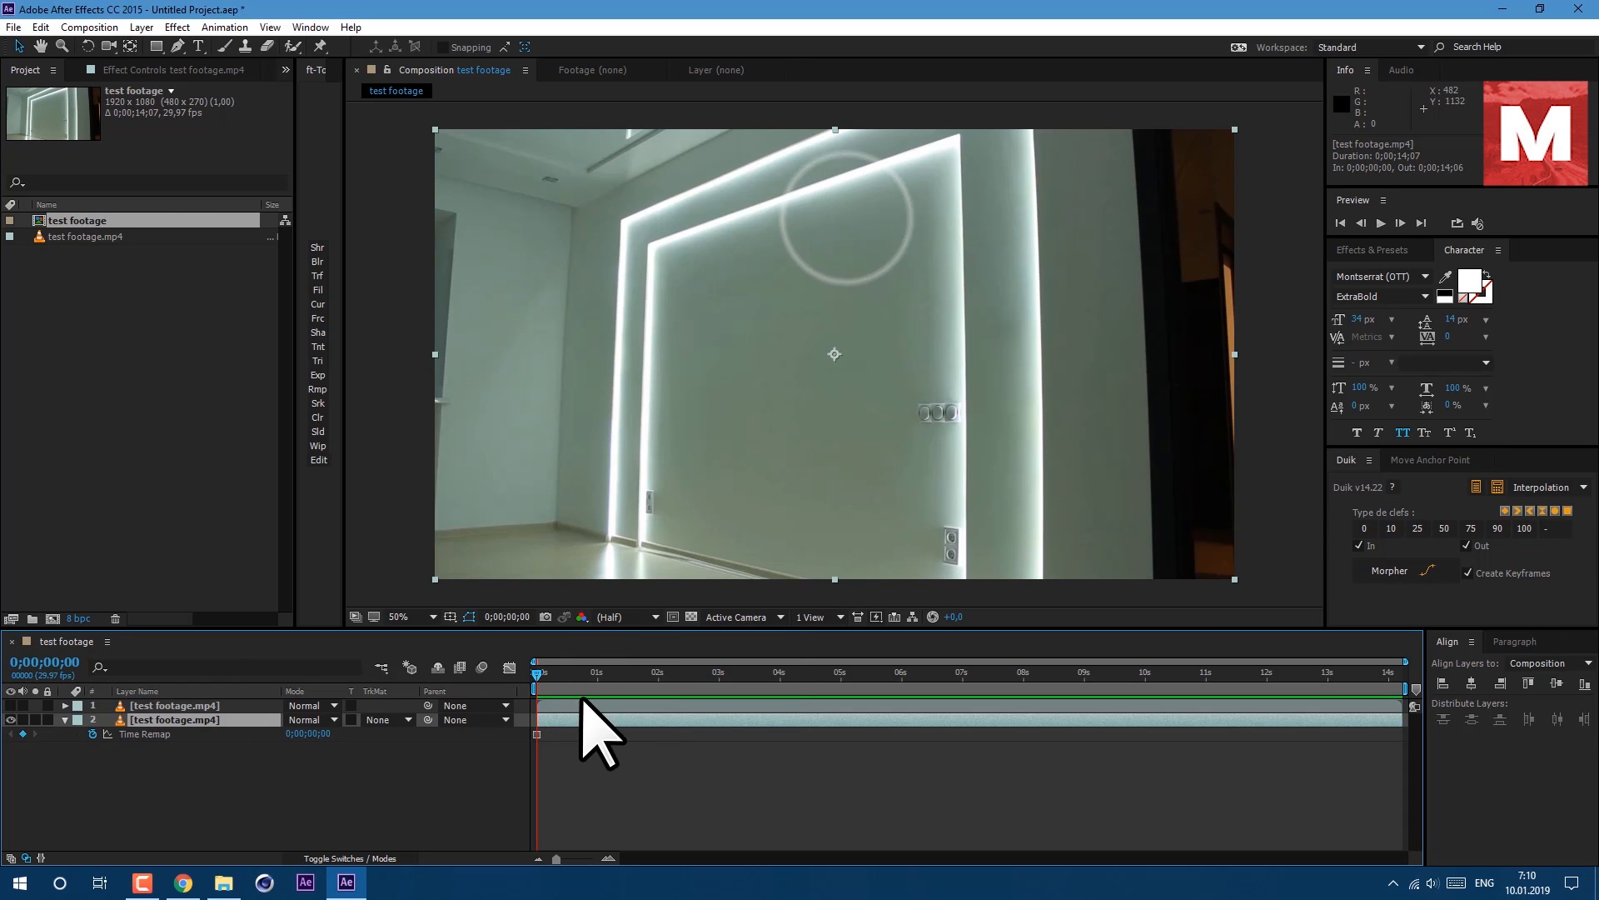
Rename the frozen bottom layer to bg and make the top layer visible again.
key("Return")
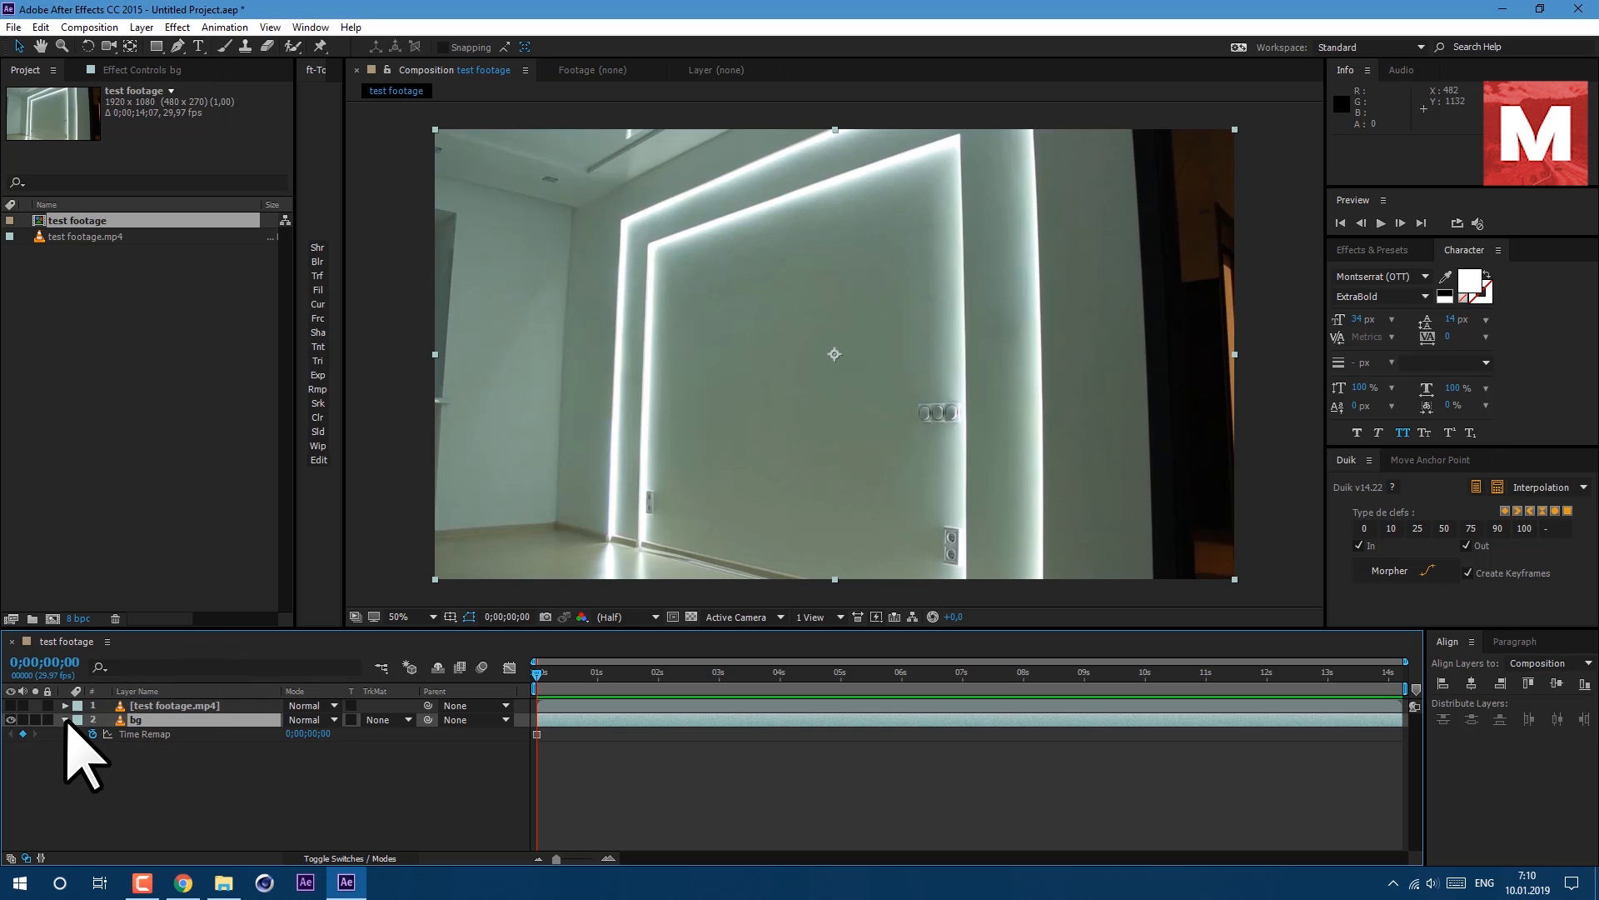
left_click(64, 720)
left_click(11, 706)
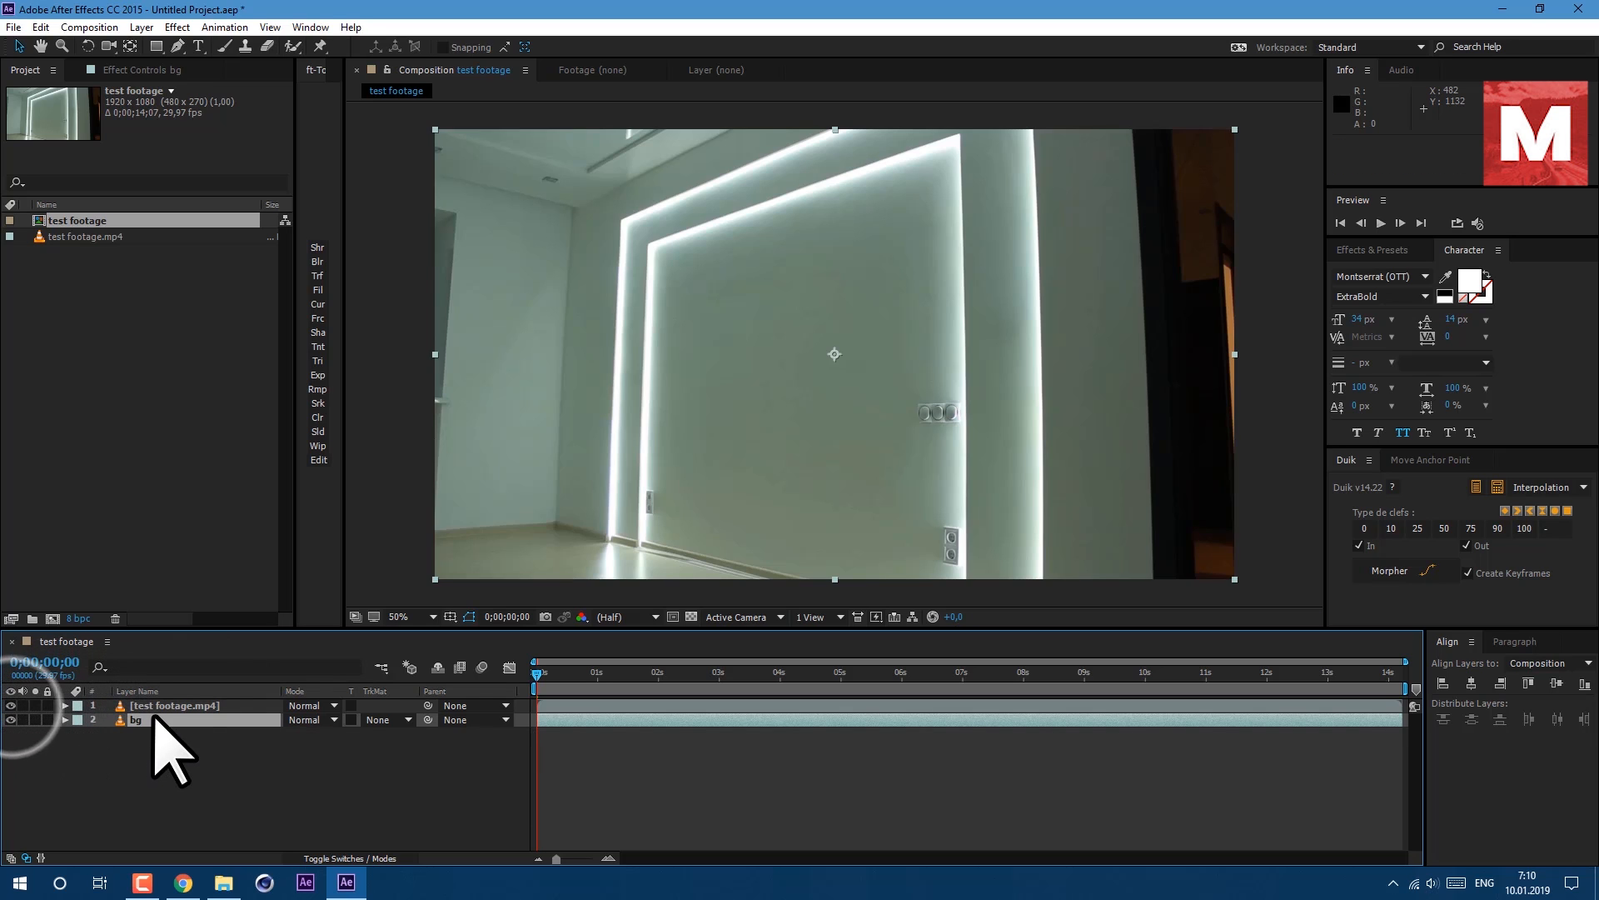
Search for the Difference Matte effect and apply it to the top footage layer.
left_click(164, 705)
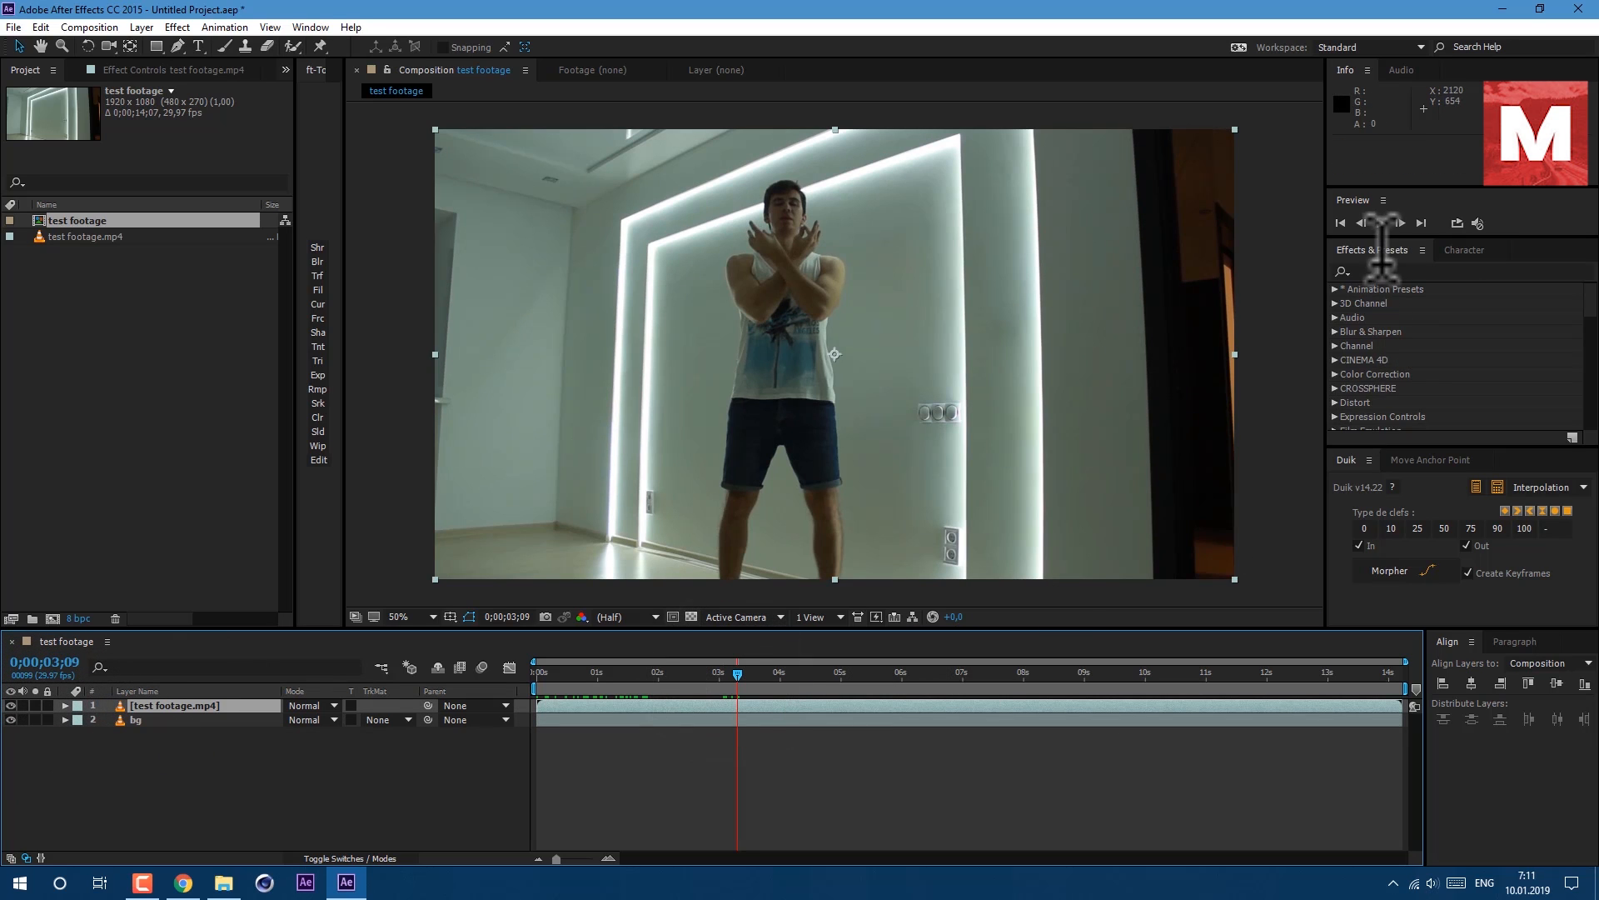
left_click(1382, 270)
type("diff")
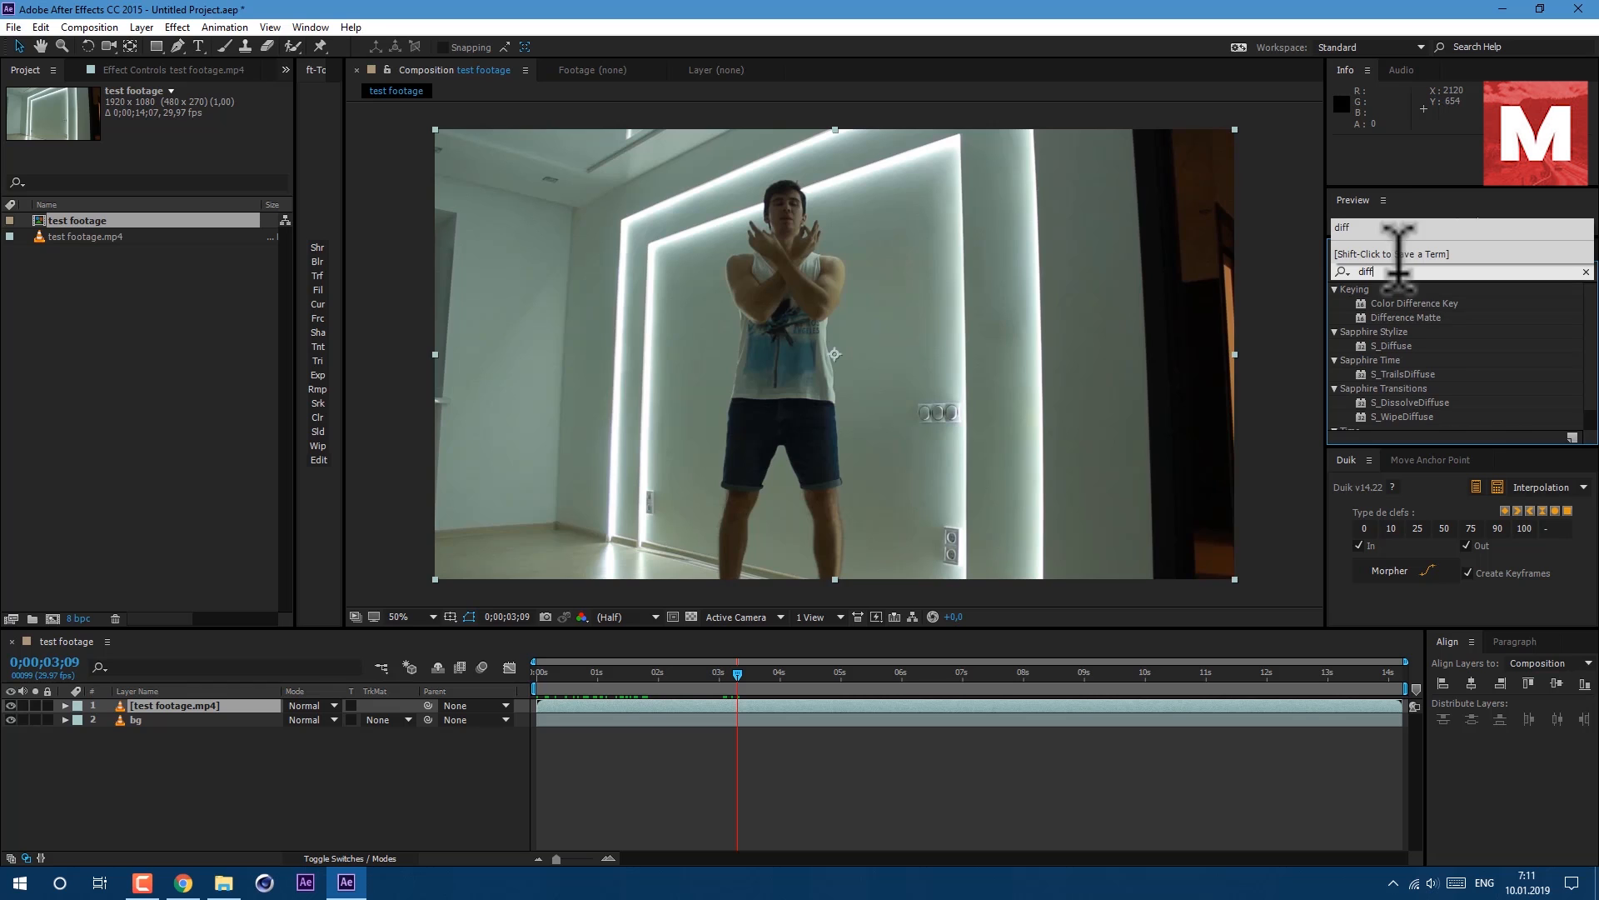
left_click_drag(1426, 319, 812, 710)
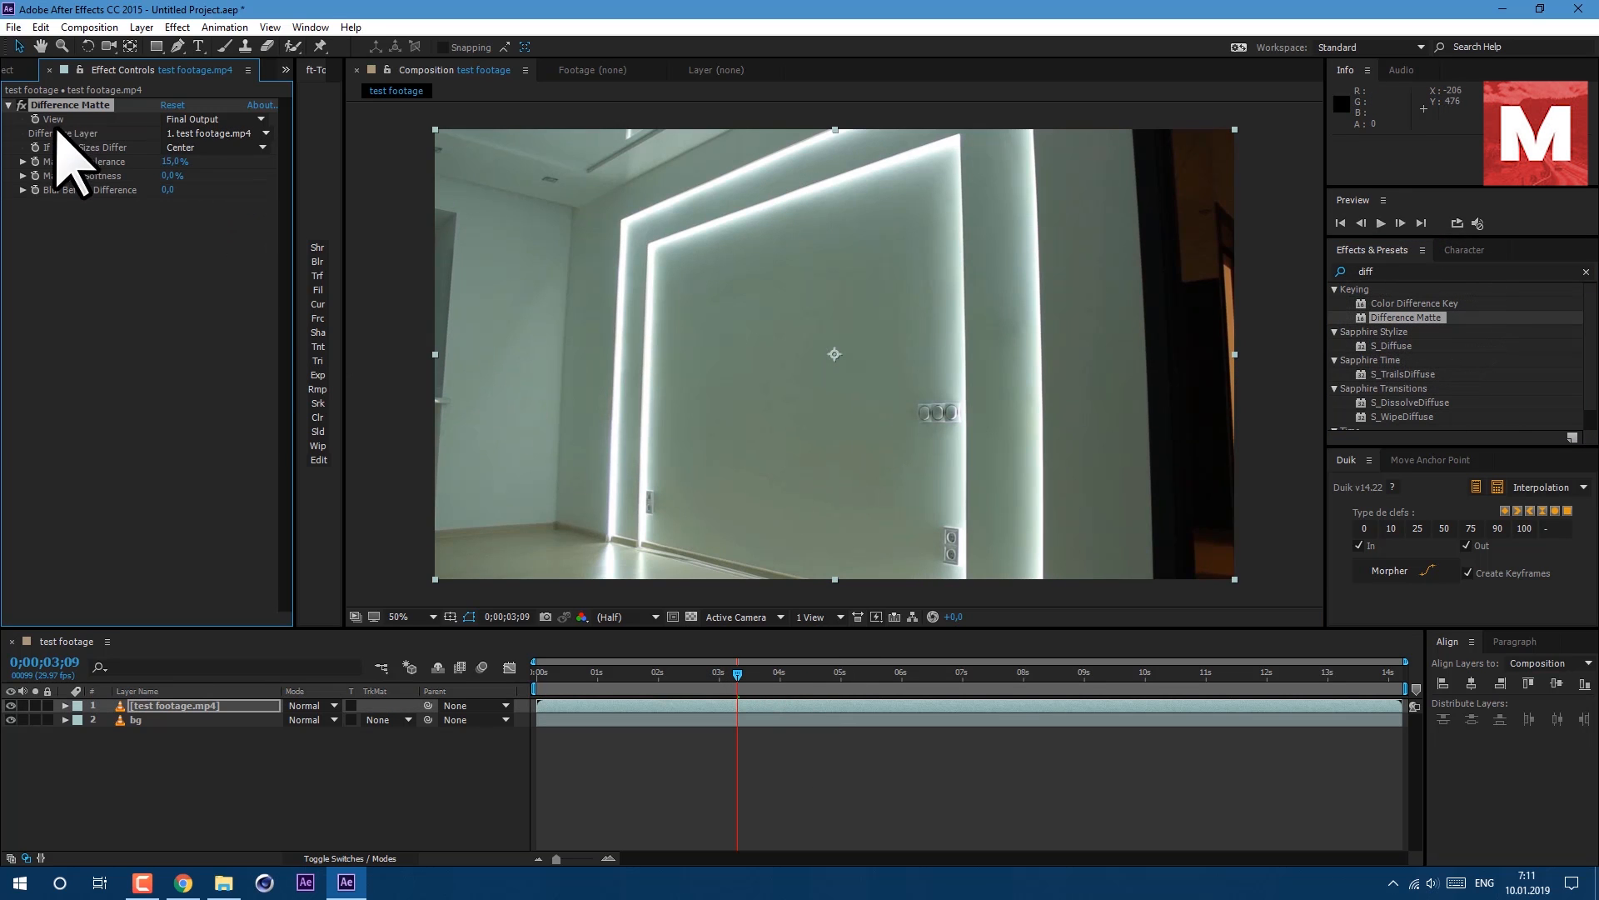
Set the Difference Layer to 2. bg and hide the bg layer.
left_click(185, 136)
left_click(210, 200)
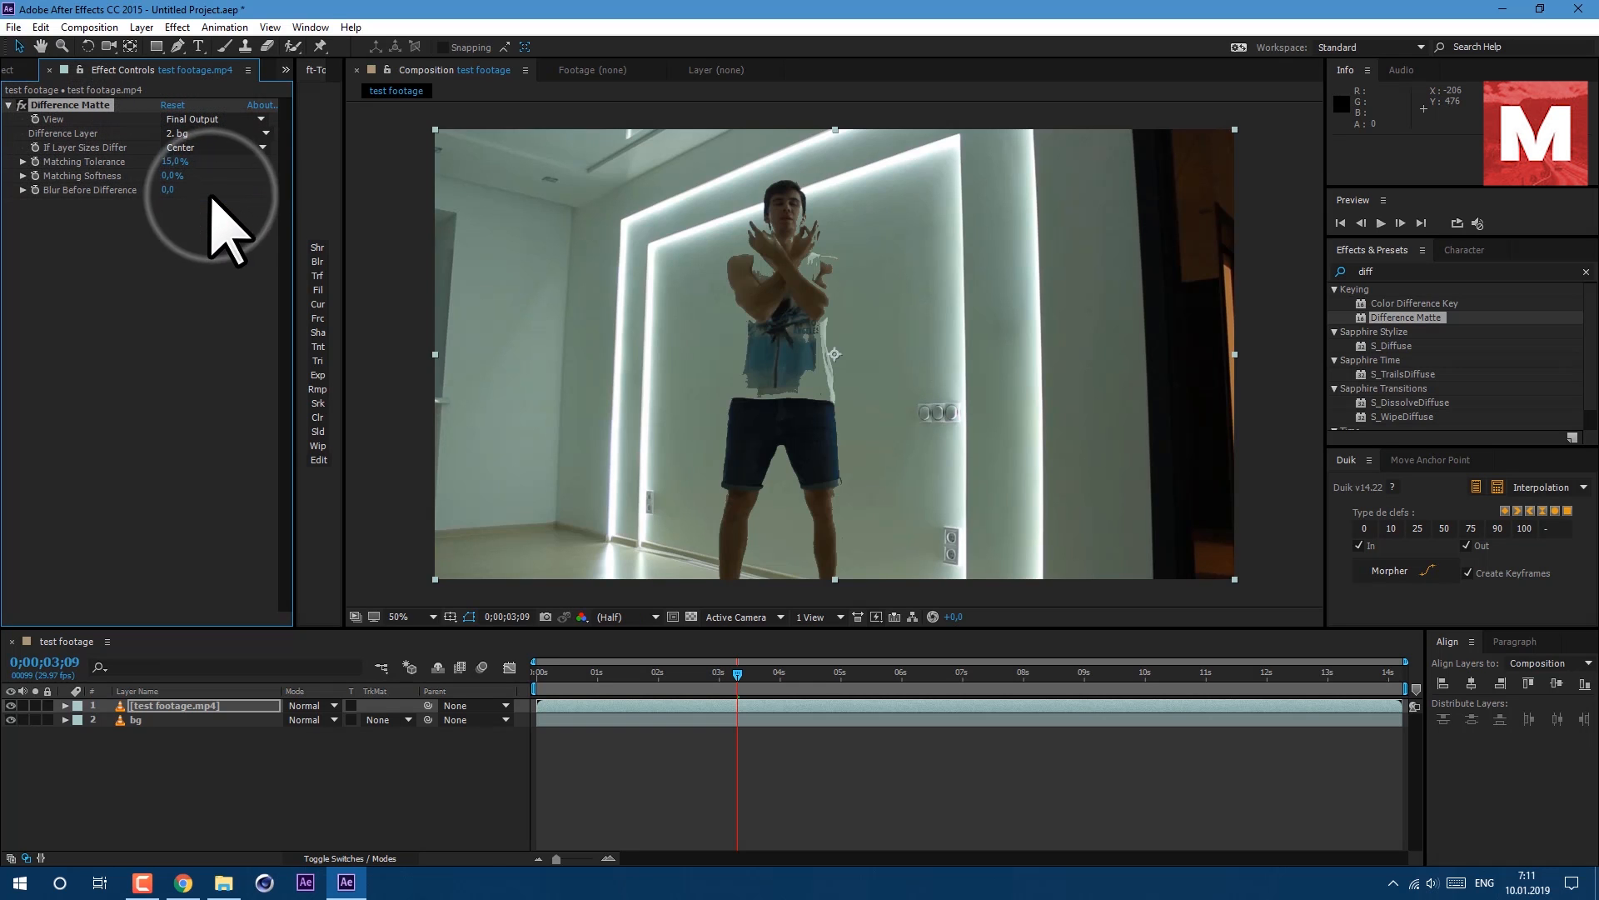
left_click(12, 720)
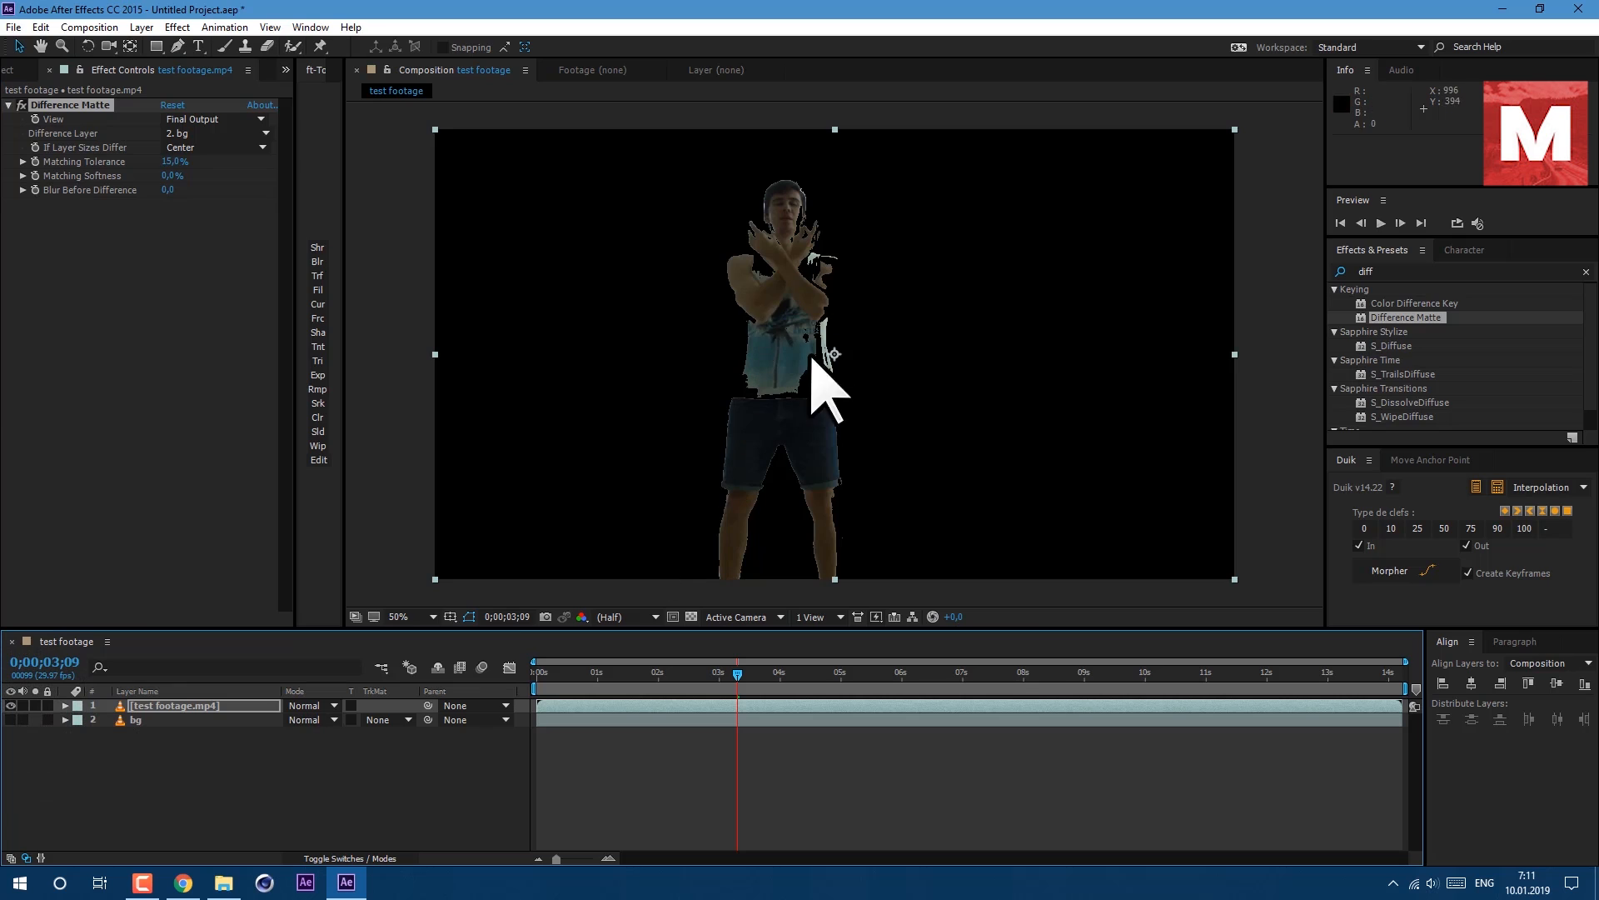
Set Difference Matte's Matching Tolerance to 3.0%.
left_click(174, 162)
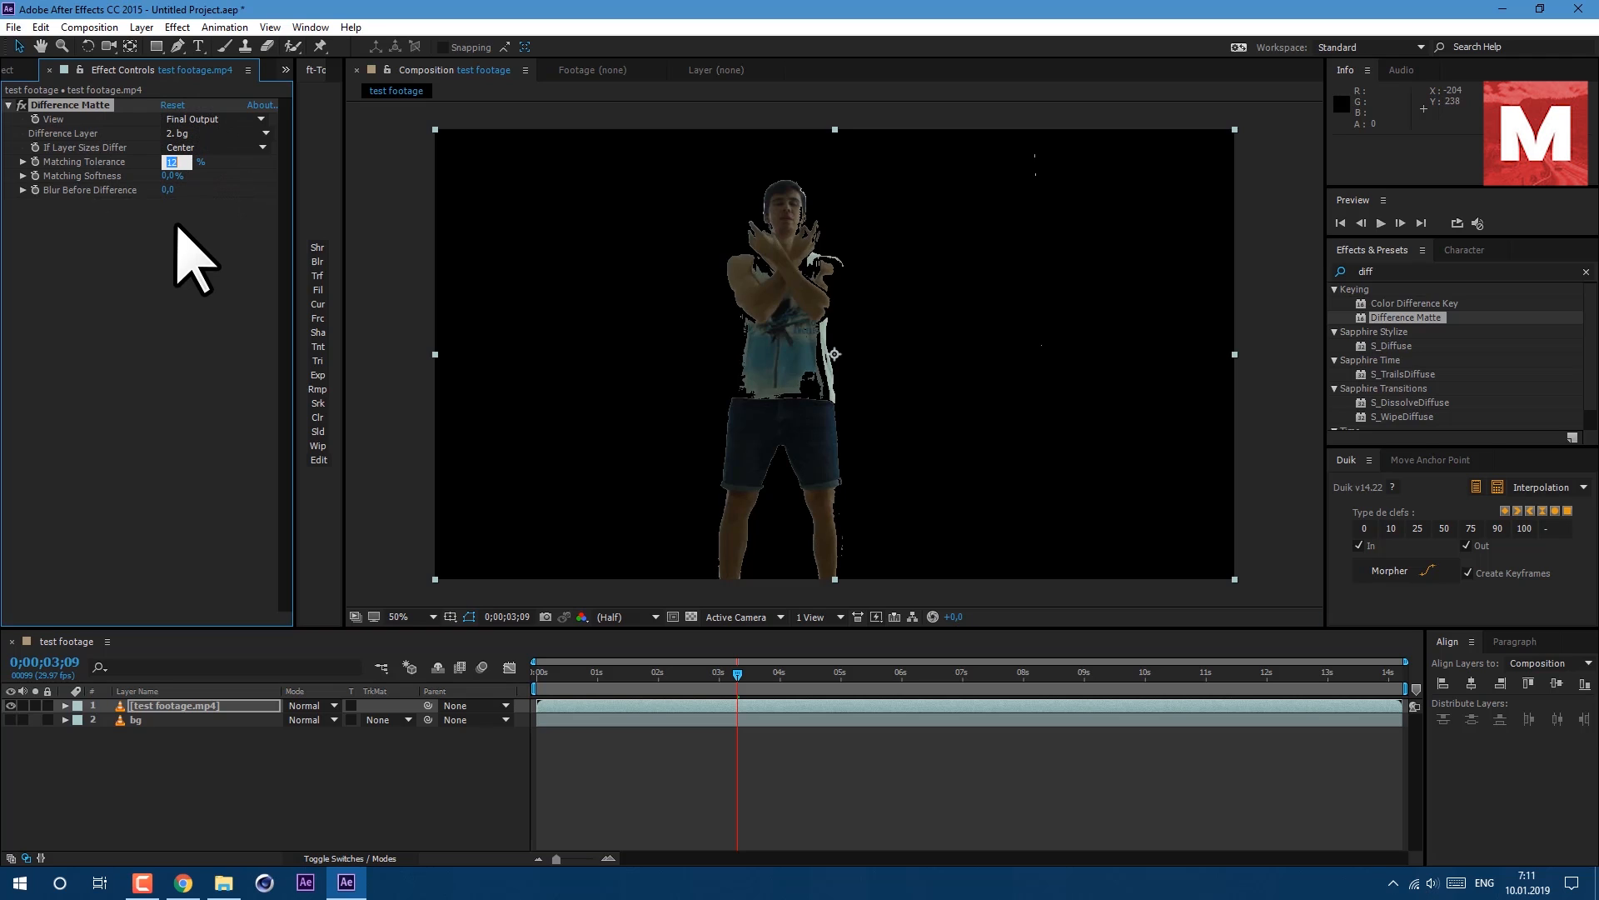
key("Down")
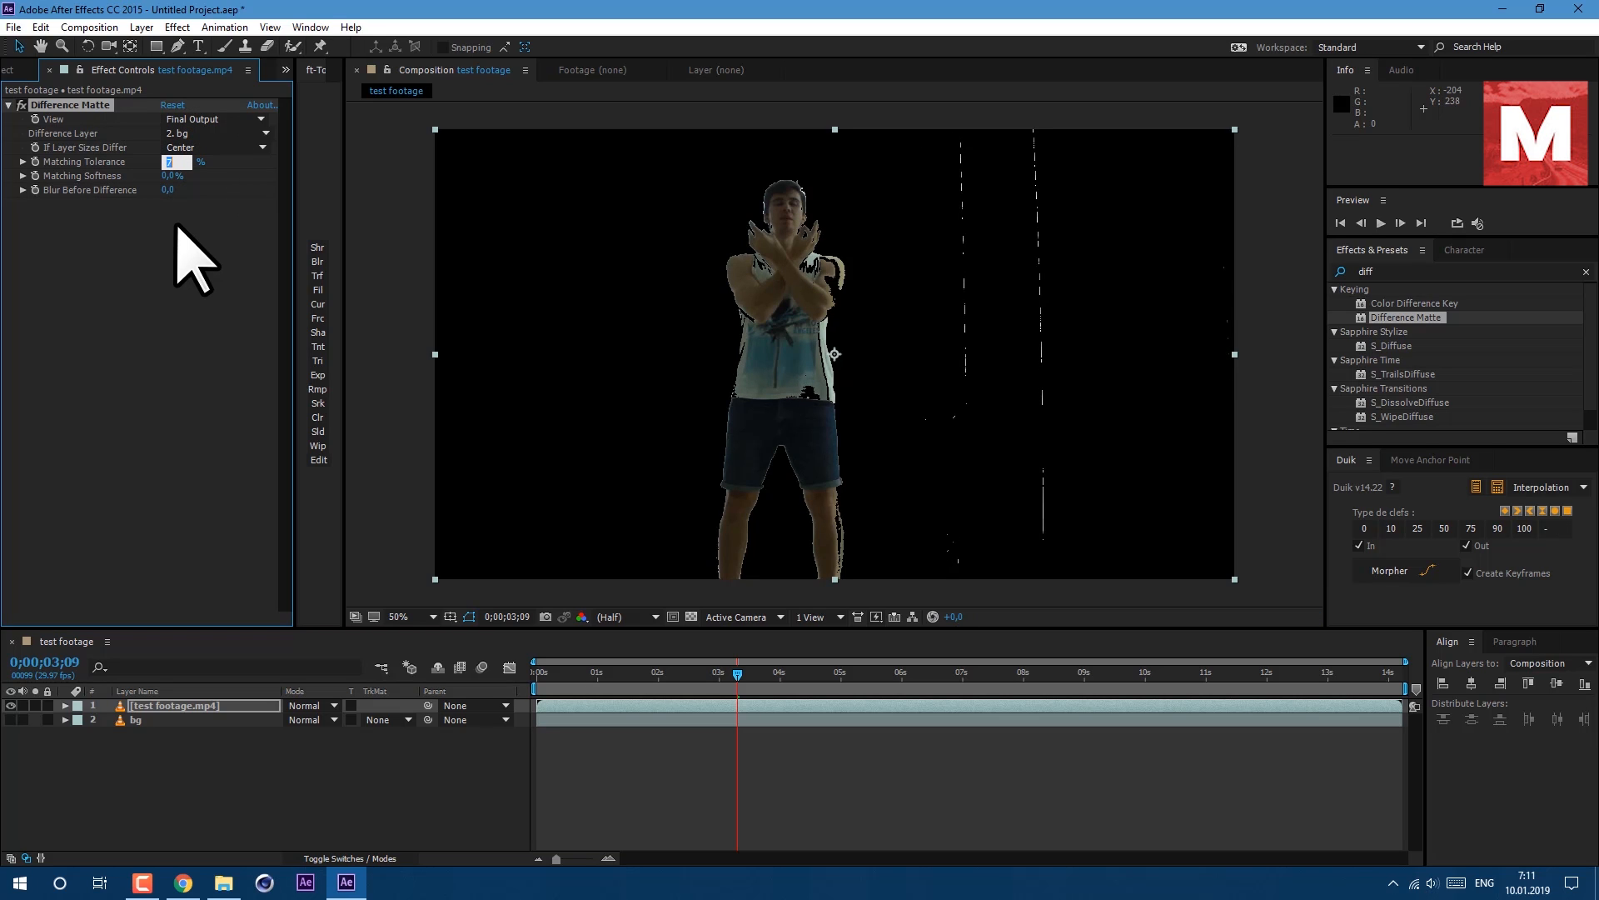
key("Down")
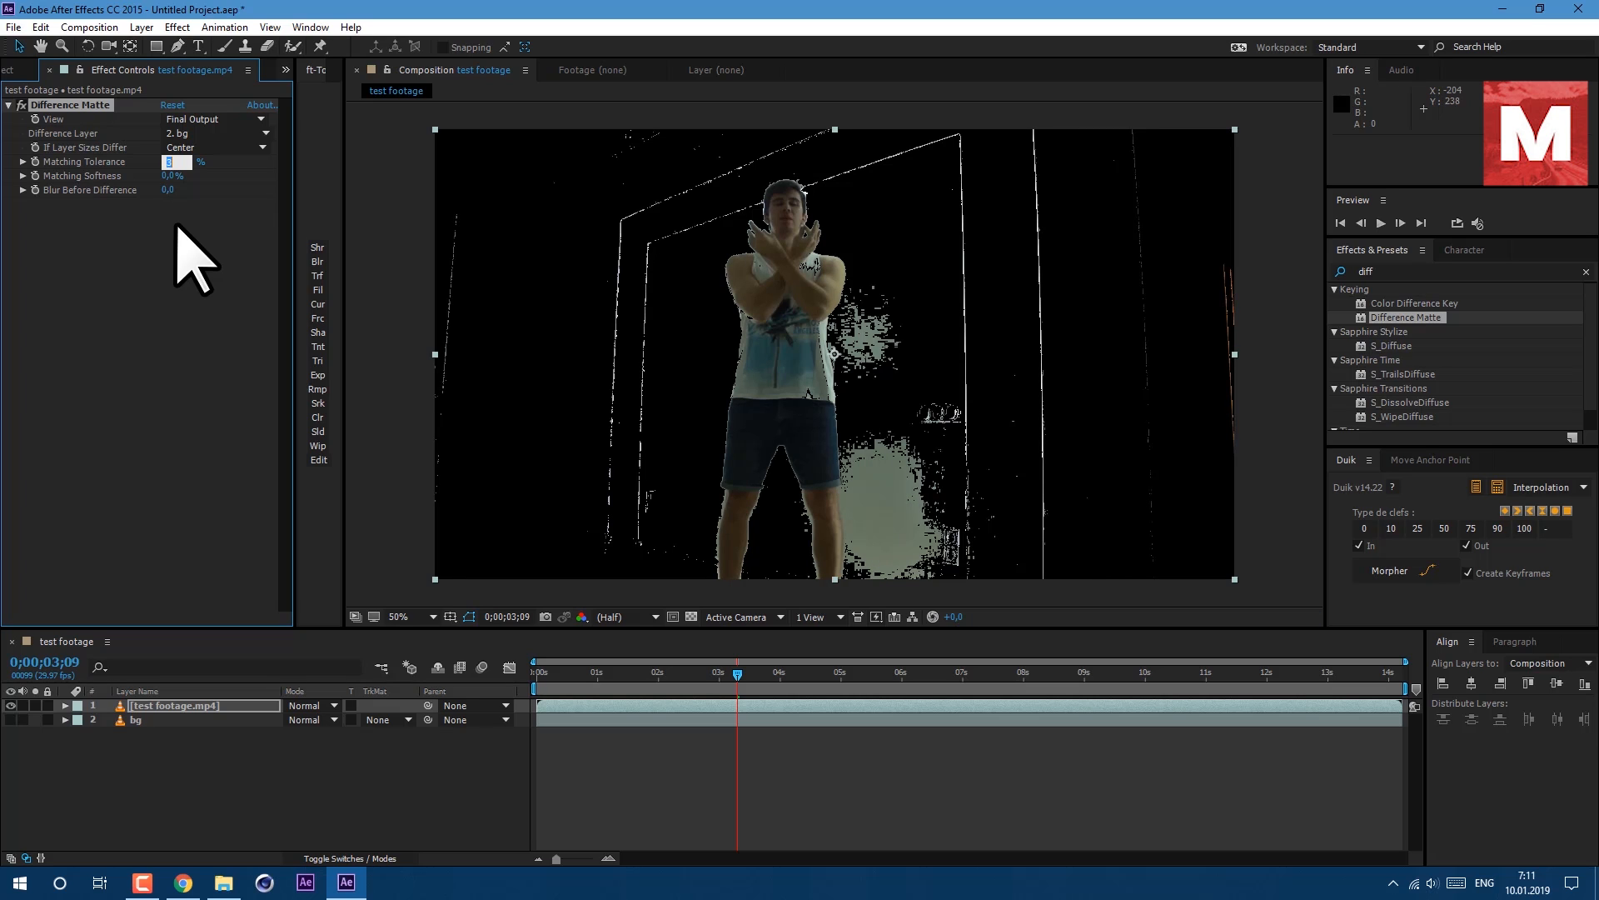
left_click(175, 224)
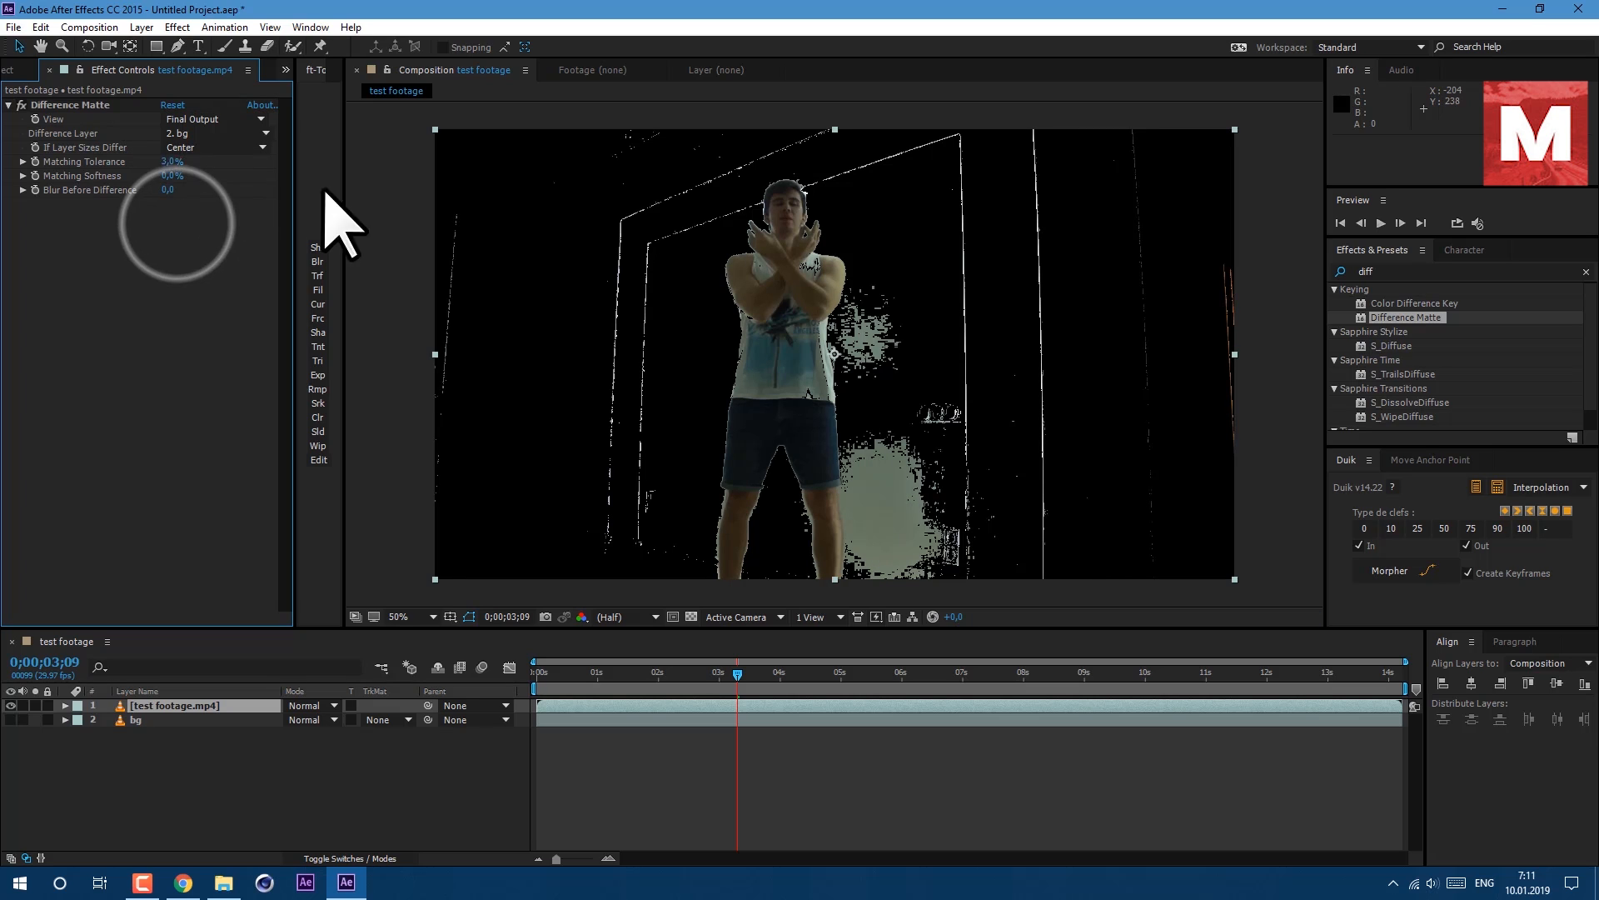
Apply the Matte Choker effect to the footage layer and set Geometric Softness 1 to 23.
left_click(1388, 271)
type("matte")
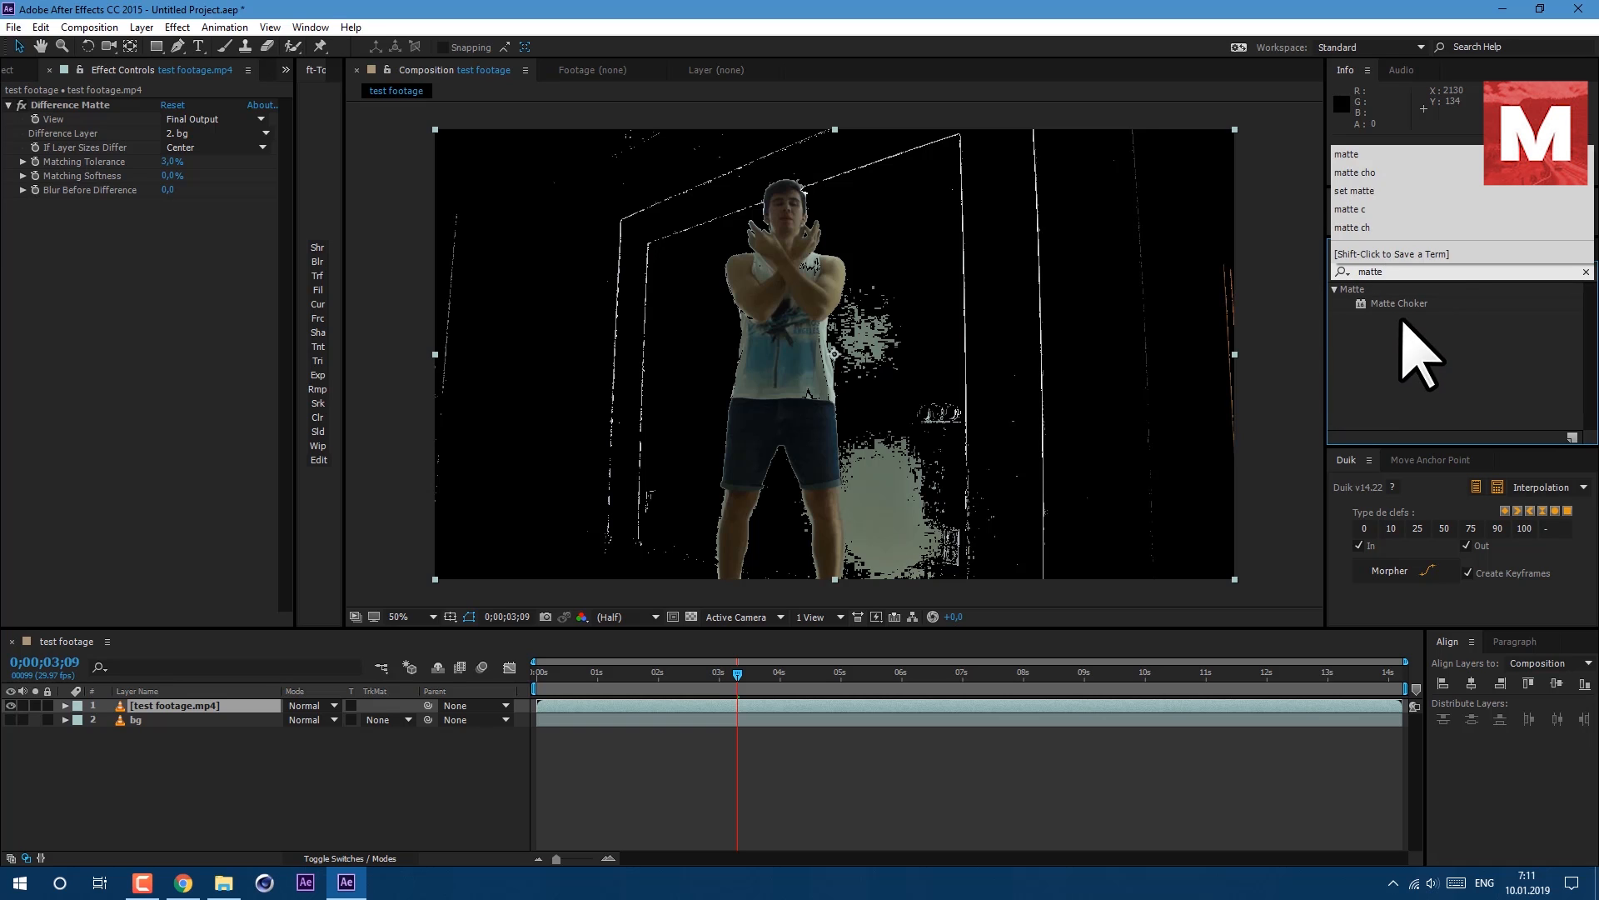
left_click_drag(1416, 303, 192, 348)
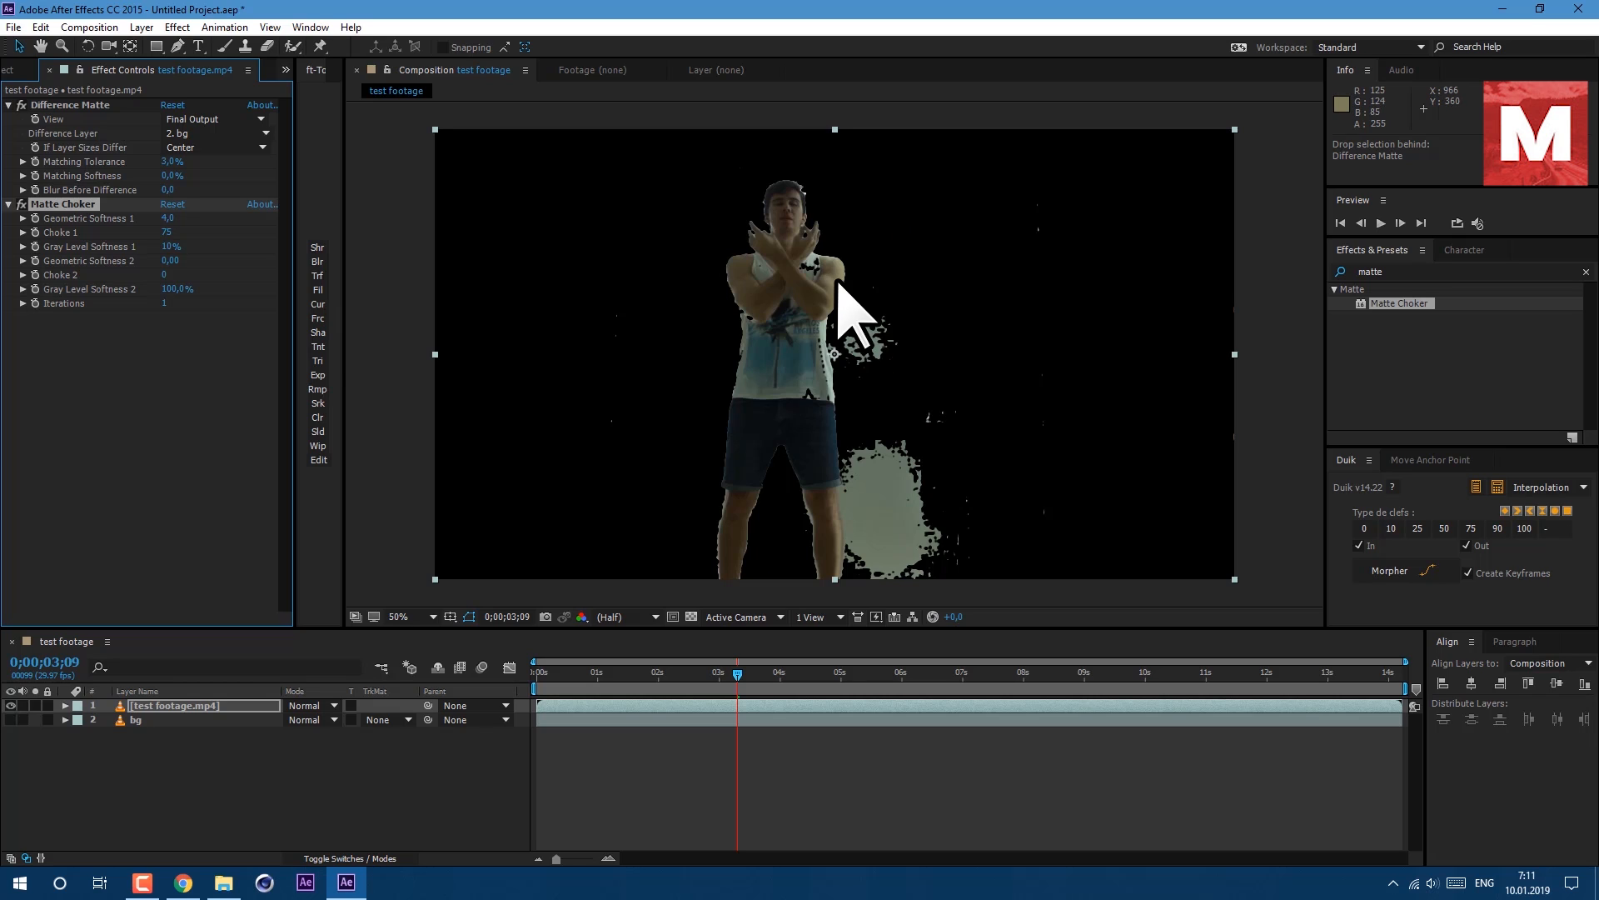
left_click_drag(175, 221, 189, 223)
left_click(174, 217)
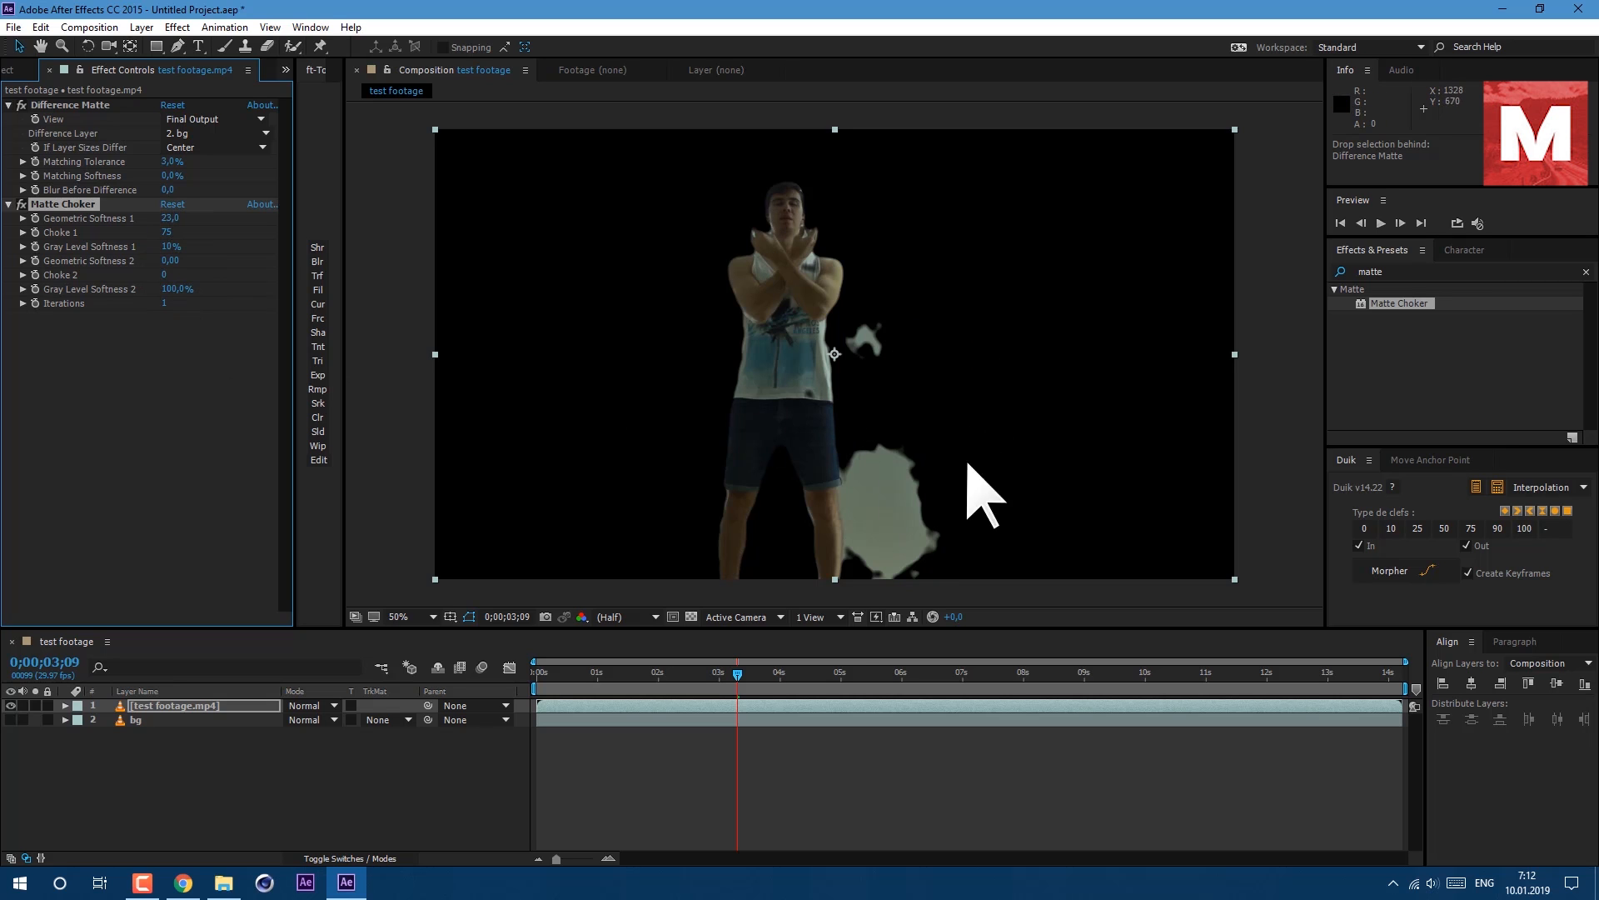
Scrub the timeline and toggle layer visibility and the Difference Matte effect to compare the key against the original.
left_click_drag(545, 685, 888, 743)
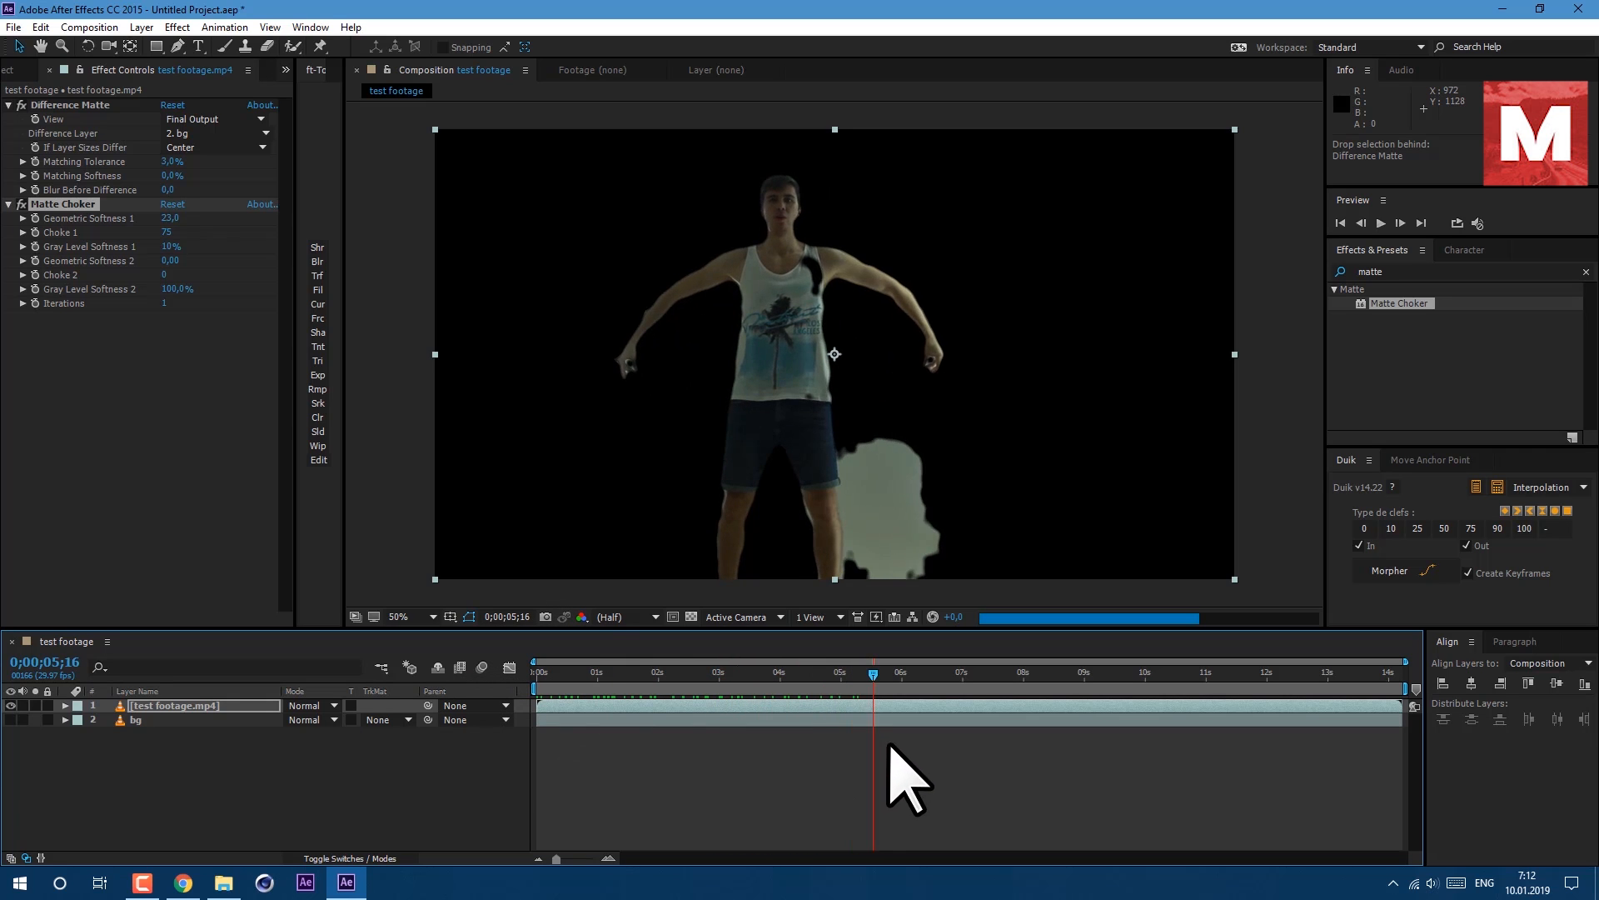
left_click(585, 671)
left_click(10, 720)
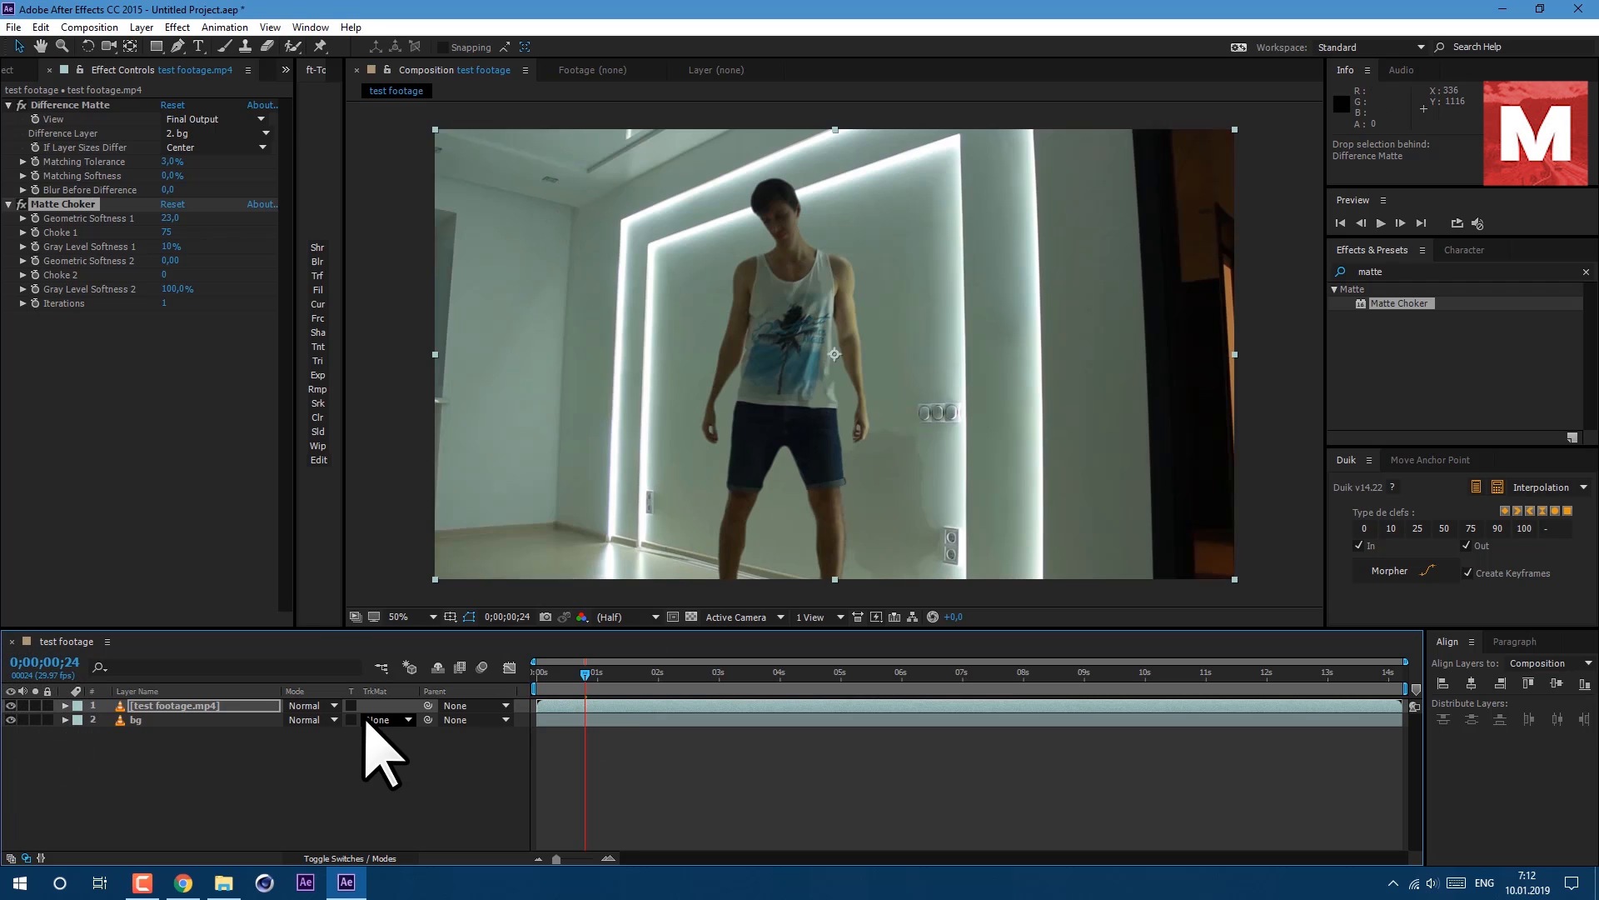
left_click(22, 105)
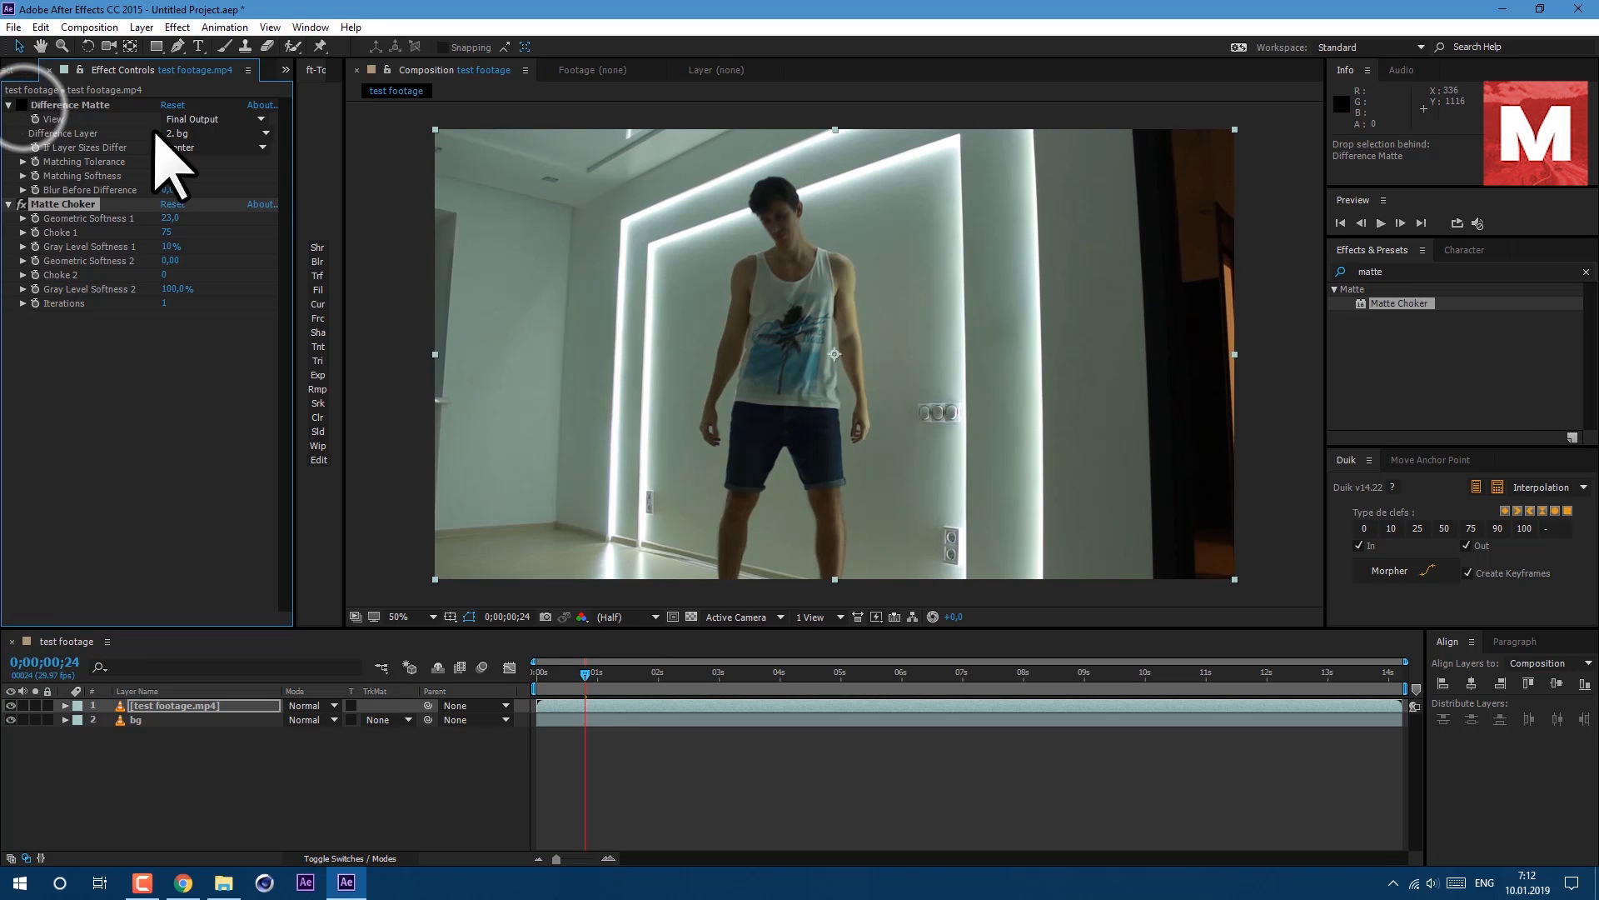
left_click(10, 705)
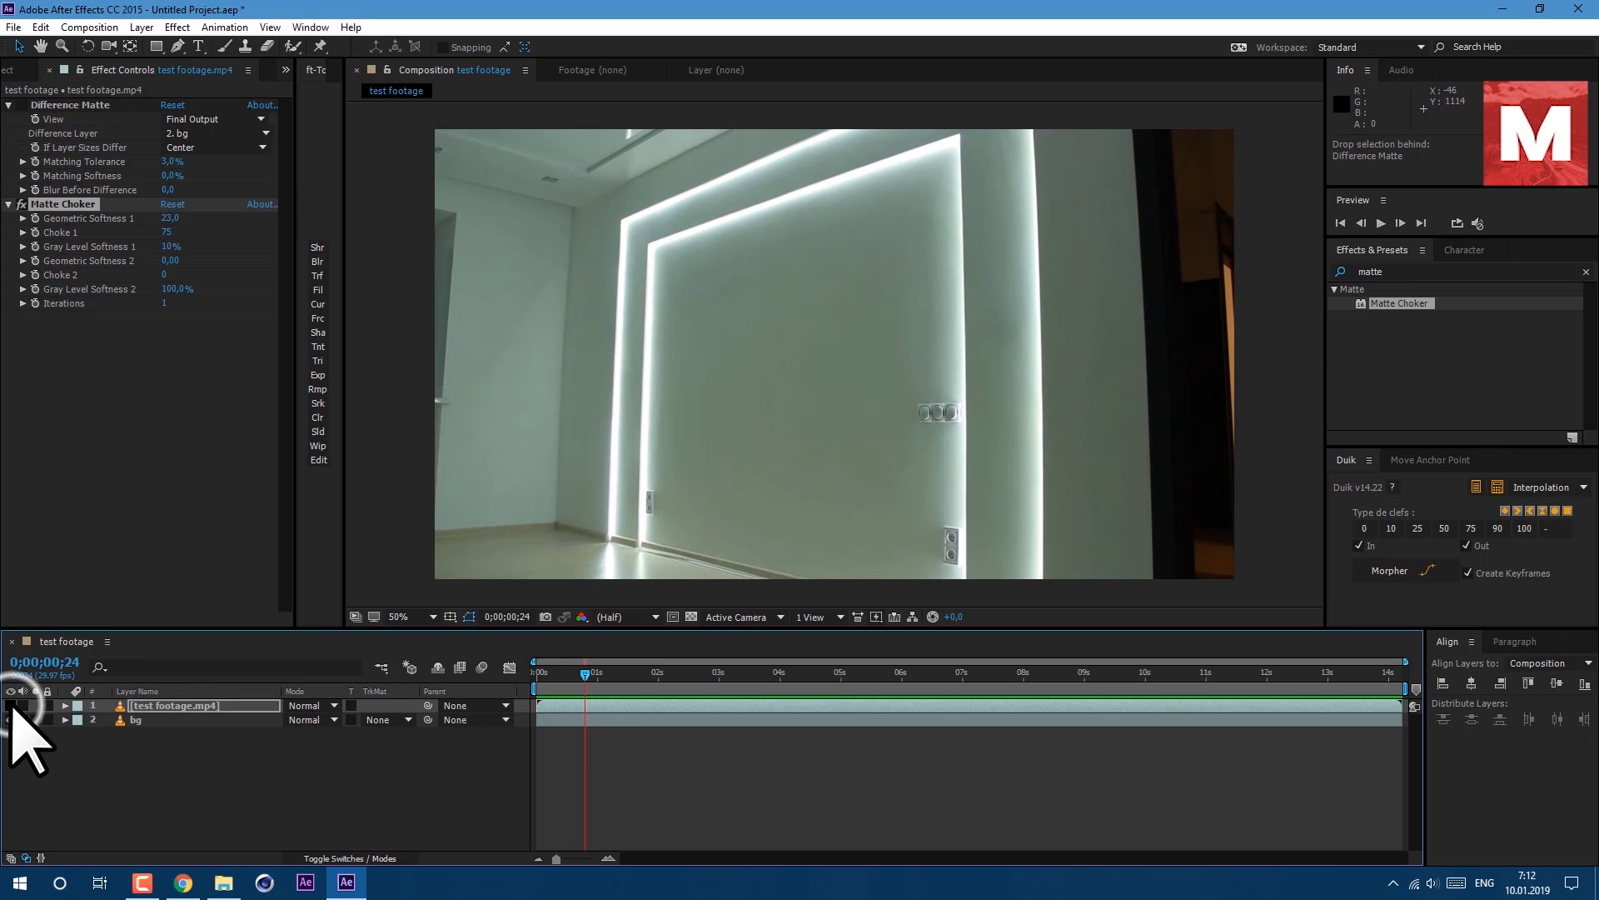
left_click(11, 706)
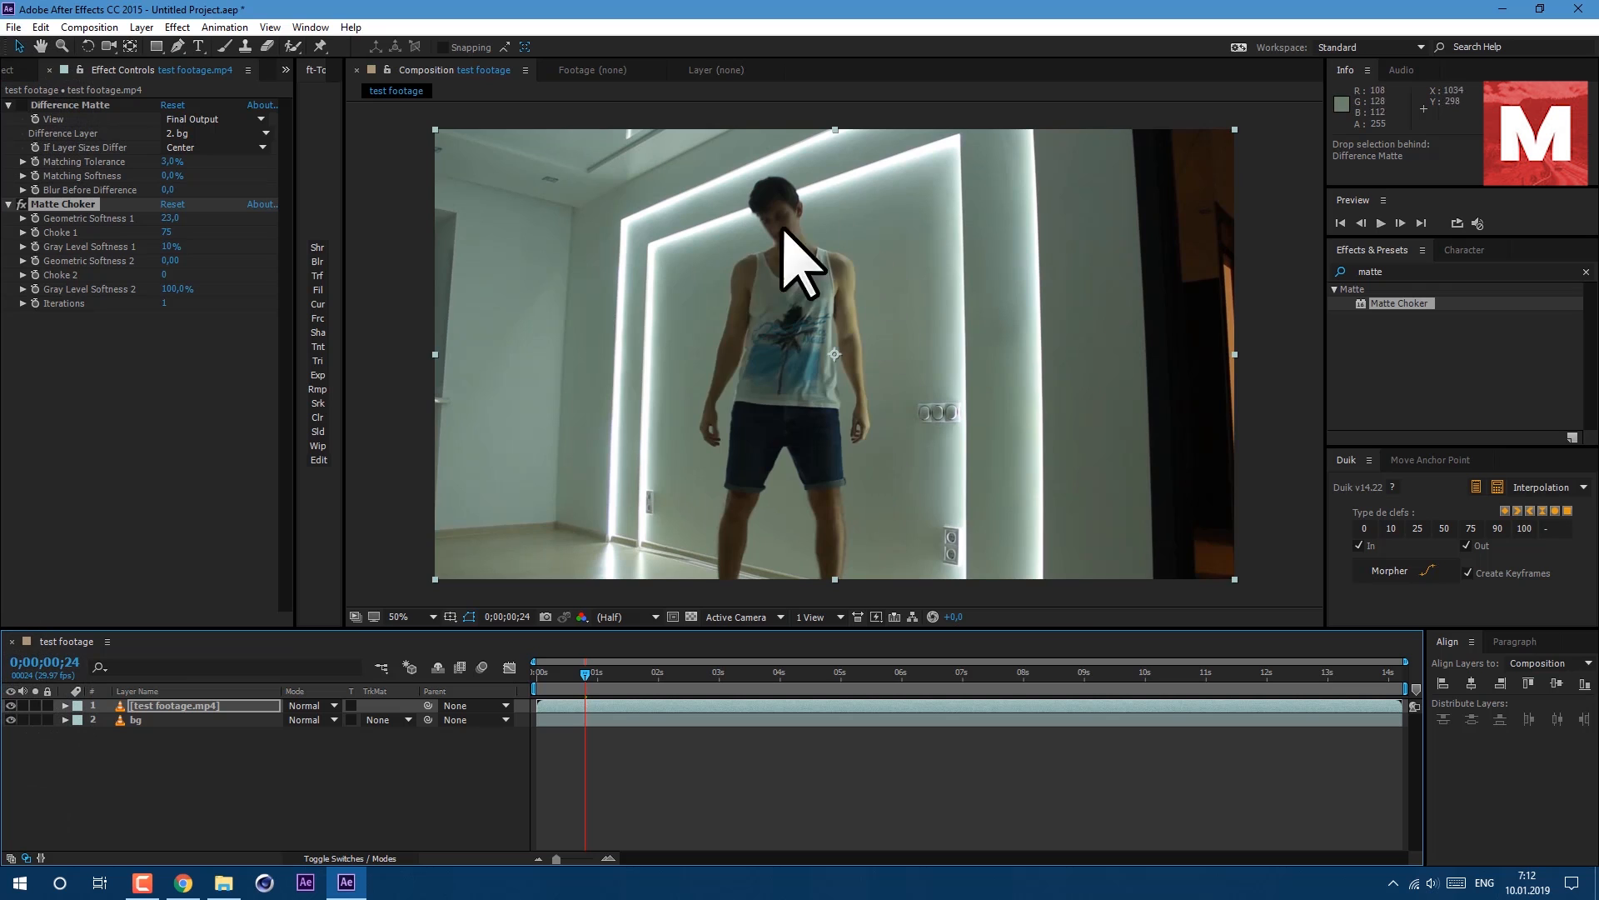
left_click(21, 105)
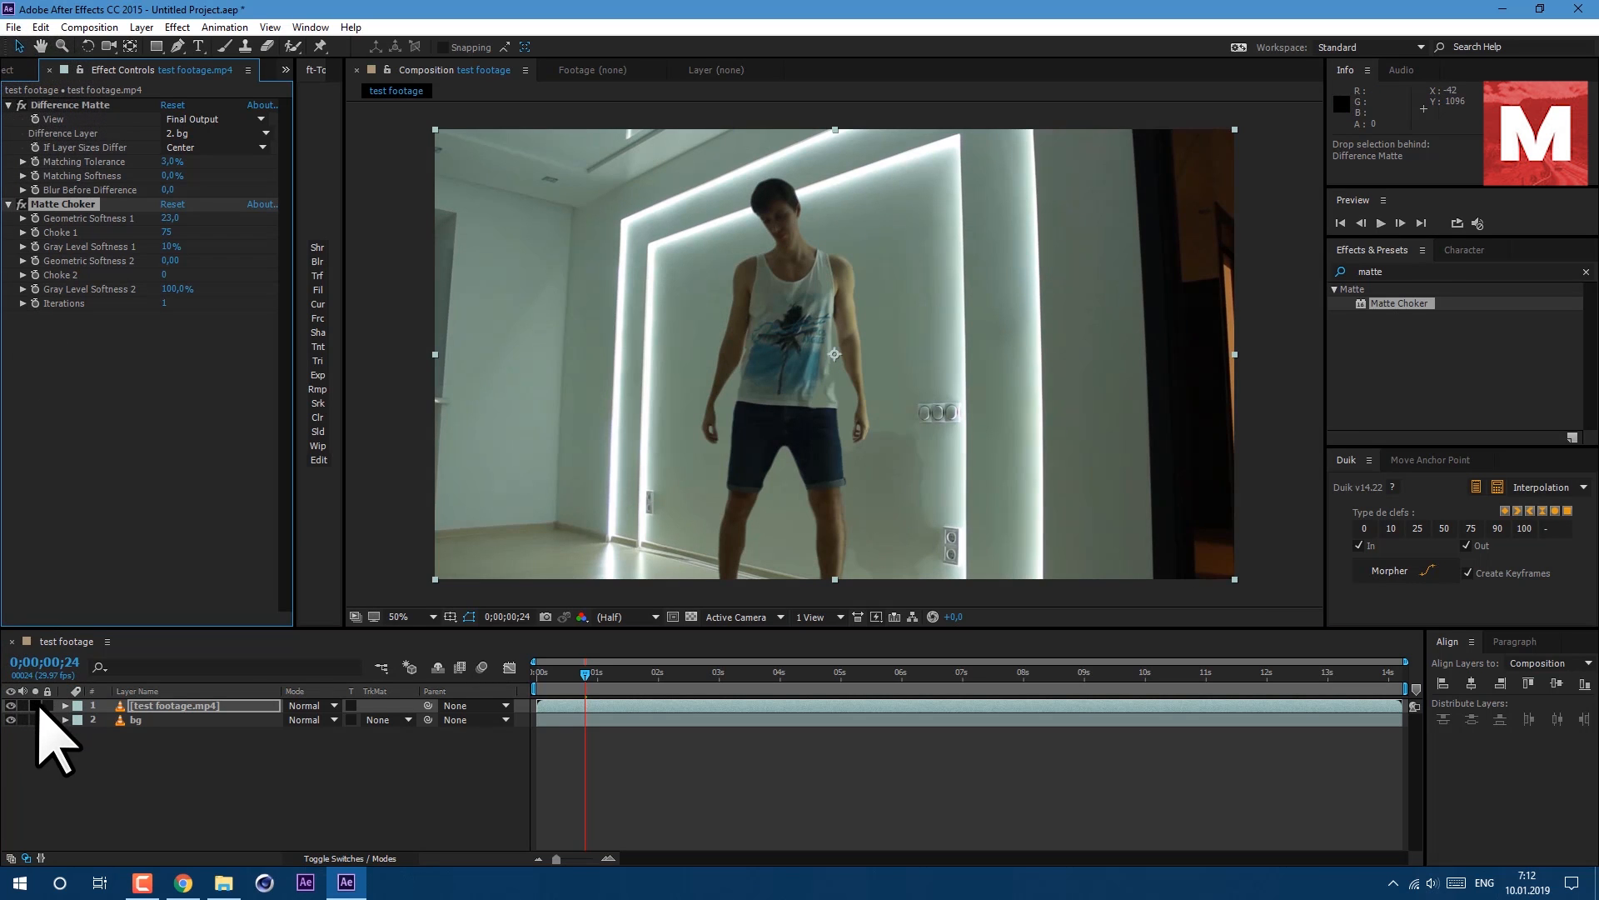
Solo the keyed footage layer, play the composition preview, and unsolo it.
left_click(35, 706)
left_click(581, 673)
key("space")
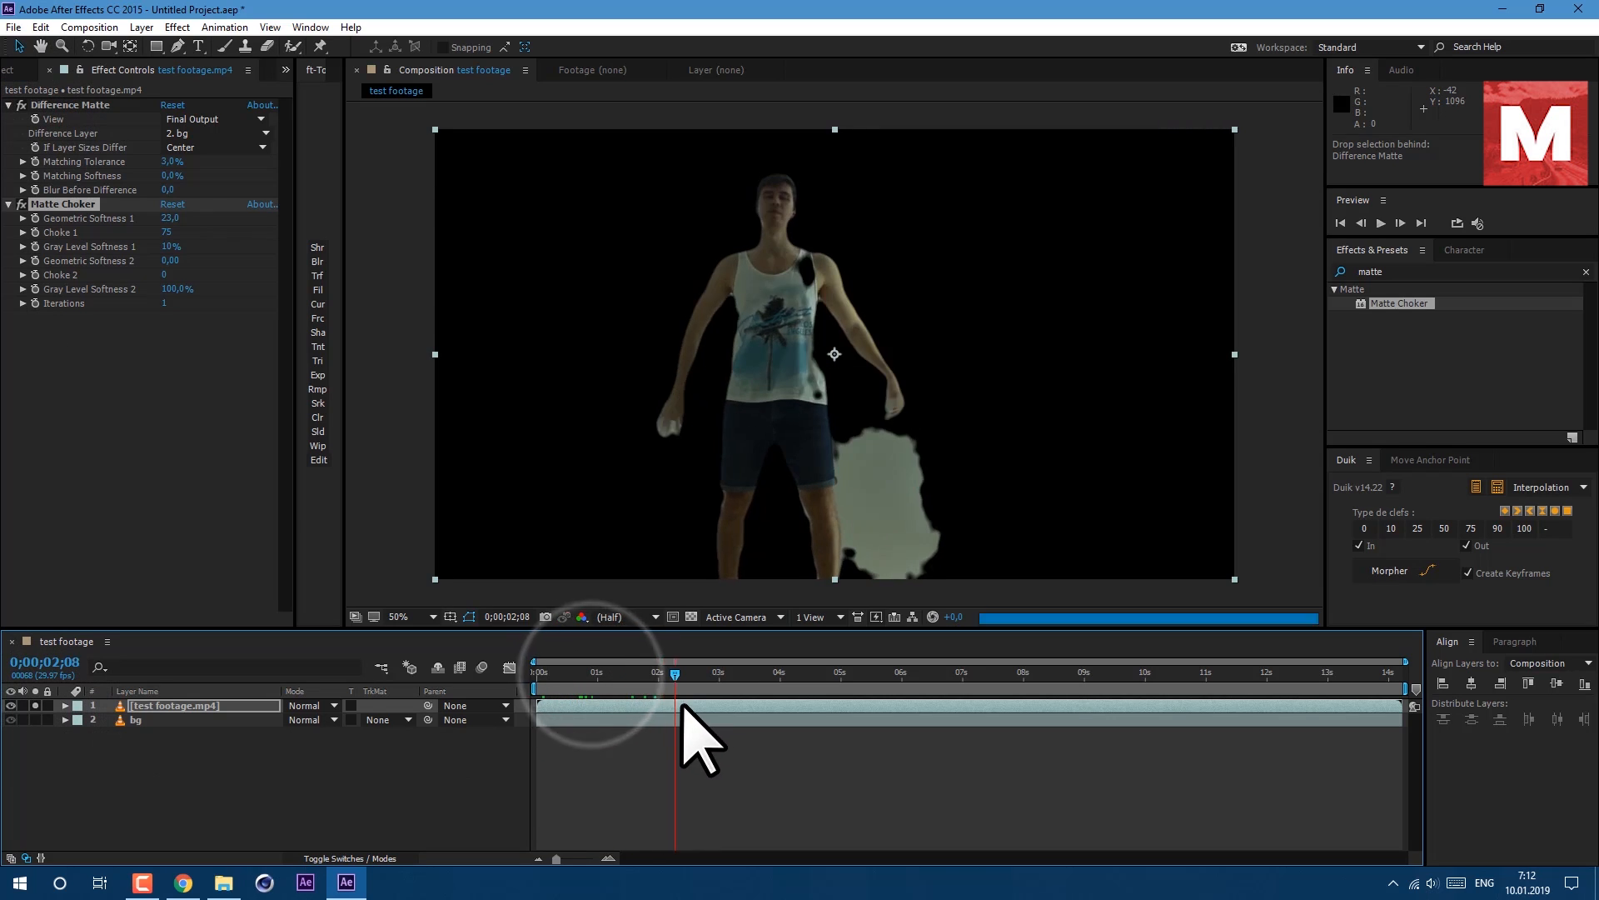
left_click(35, 706)
Duplicate the keyed footage layer and select the new copy.
left_click(182, 716)
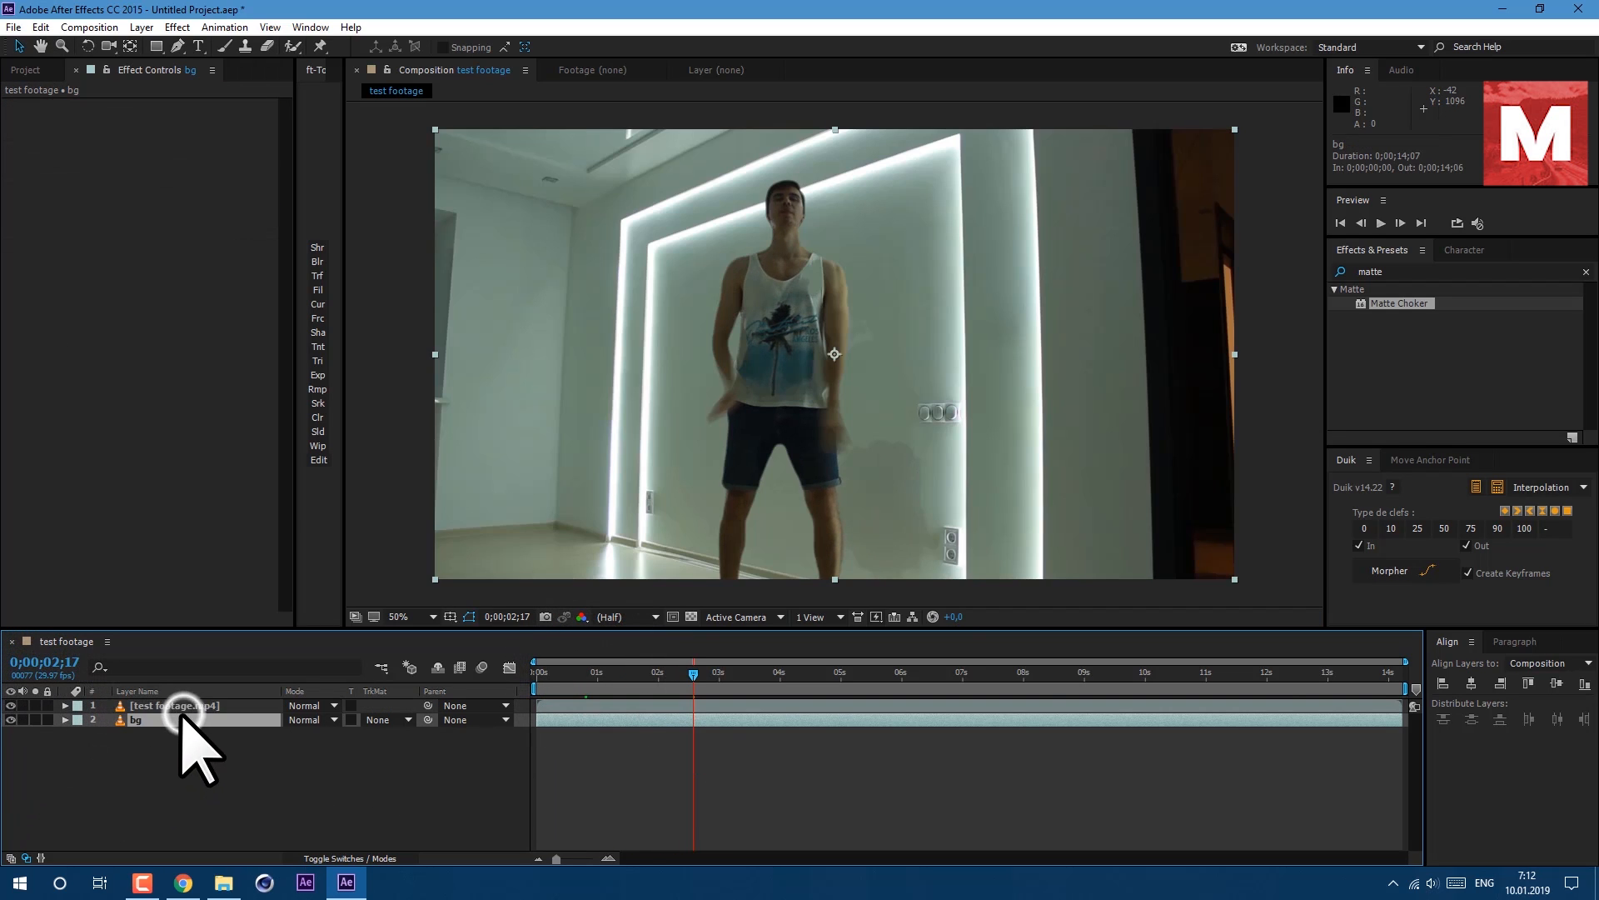
left_click(177, 705)
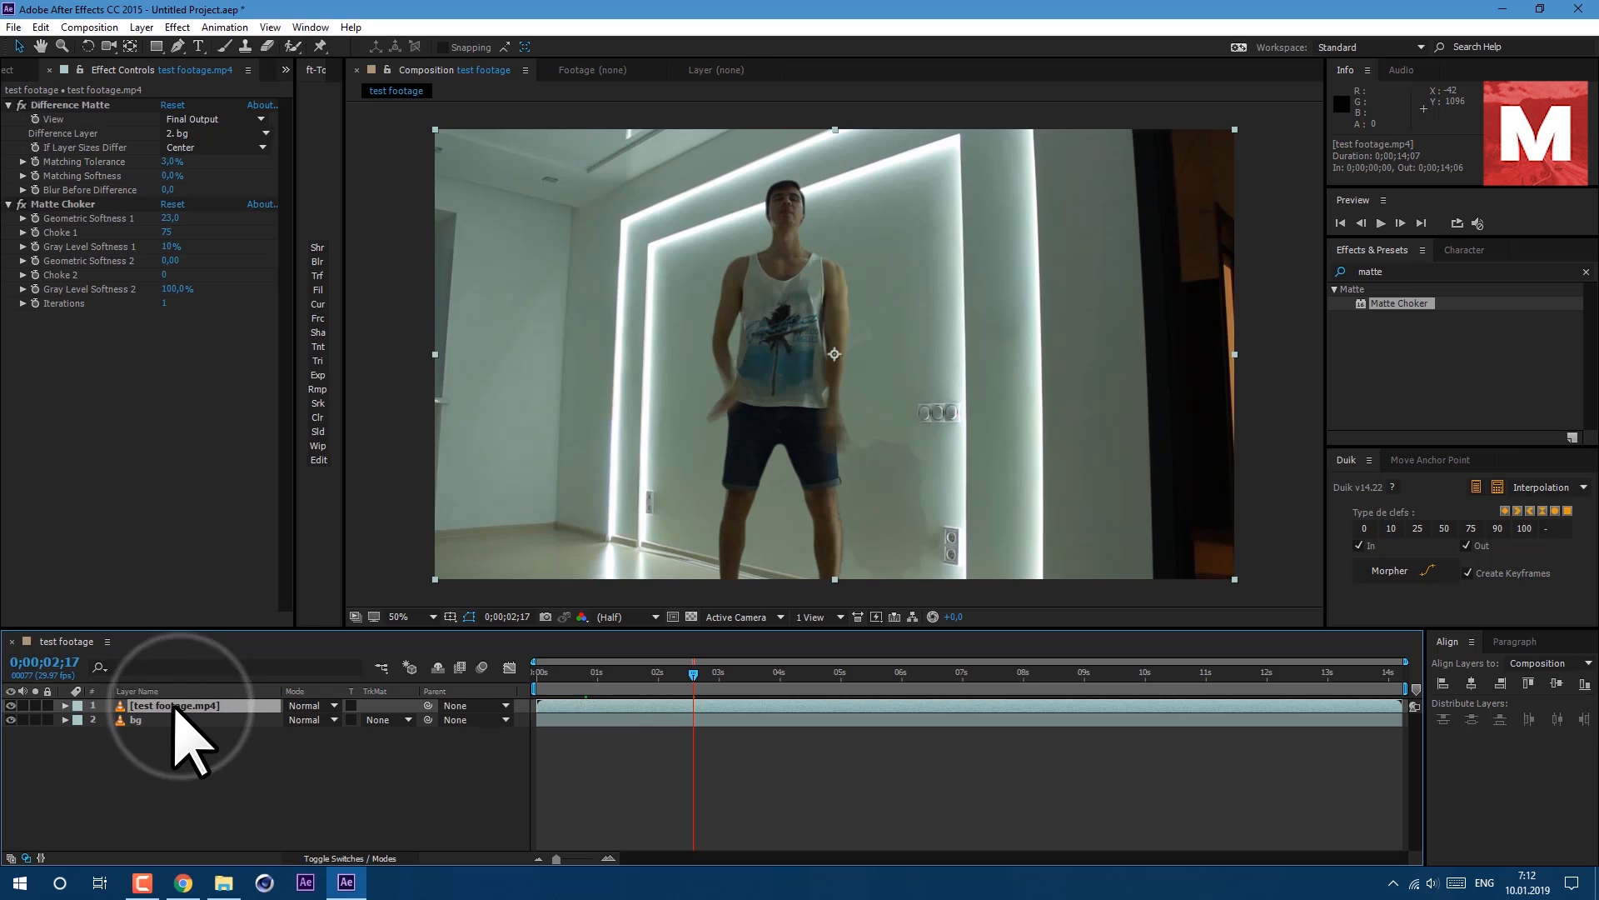
left_click(40, 27)
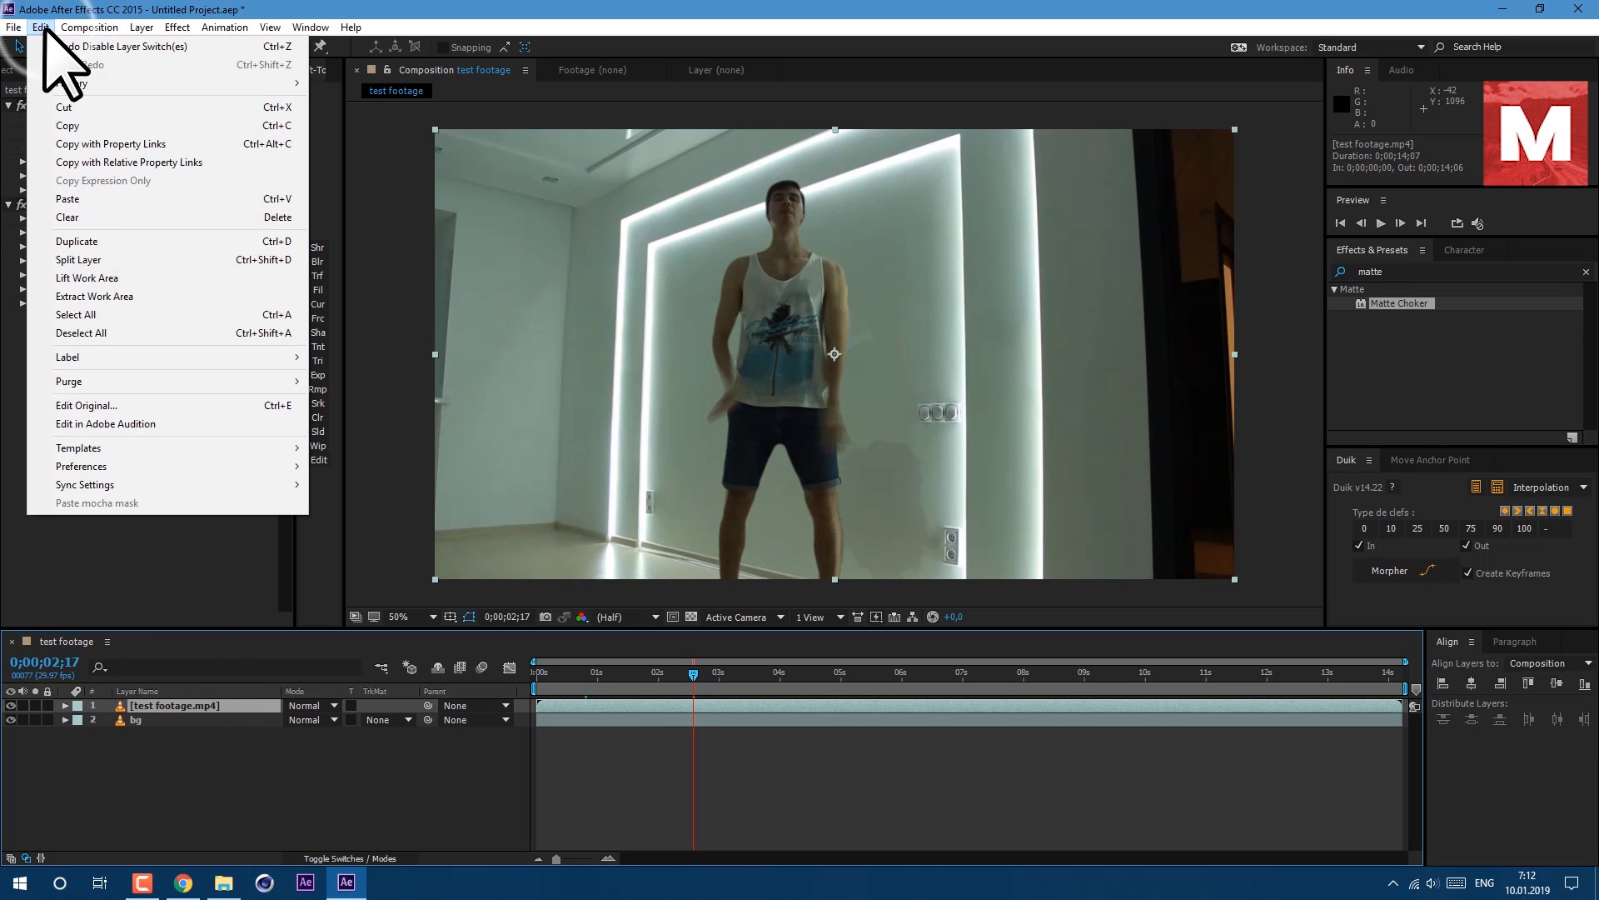
left_click(104, 242)
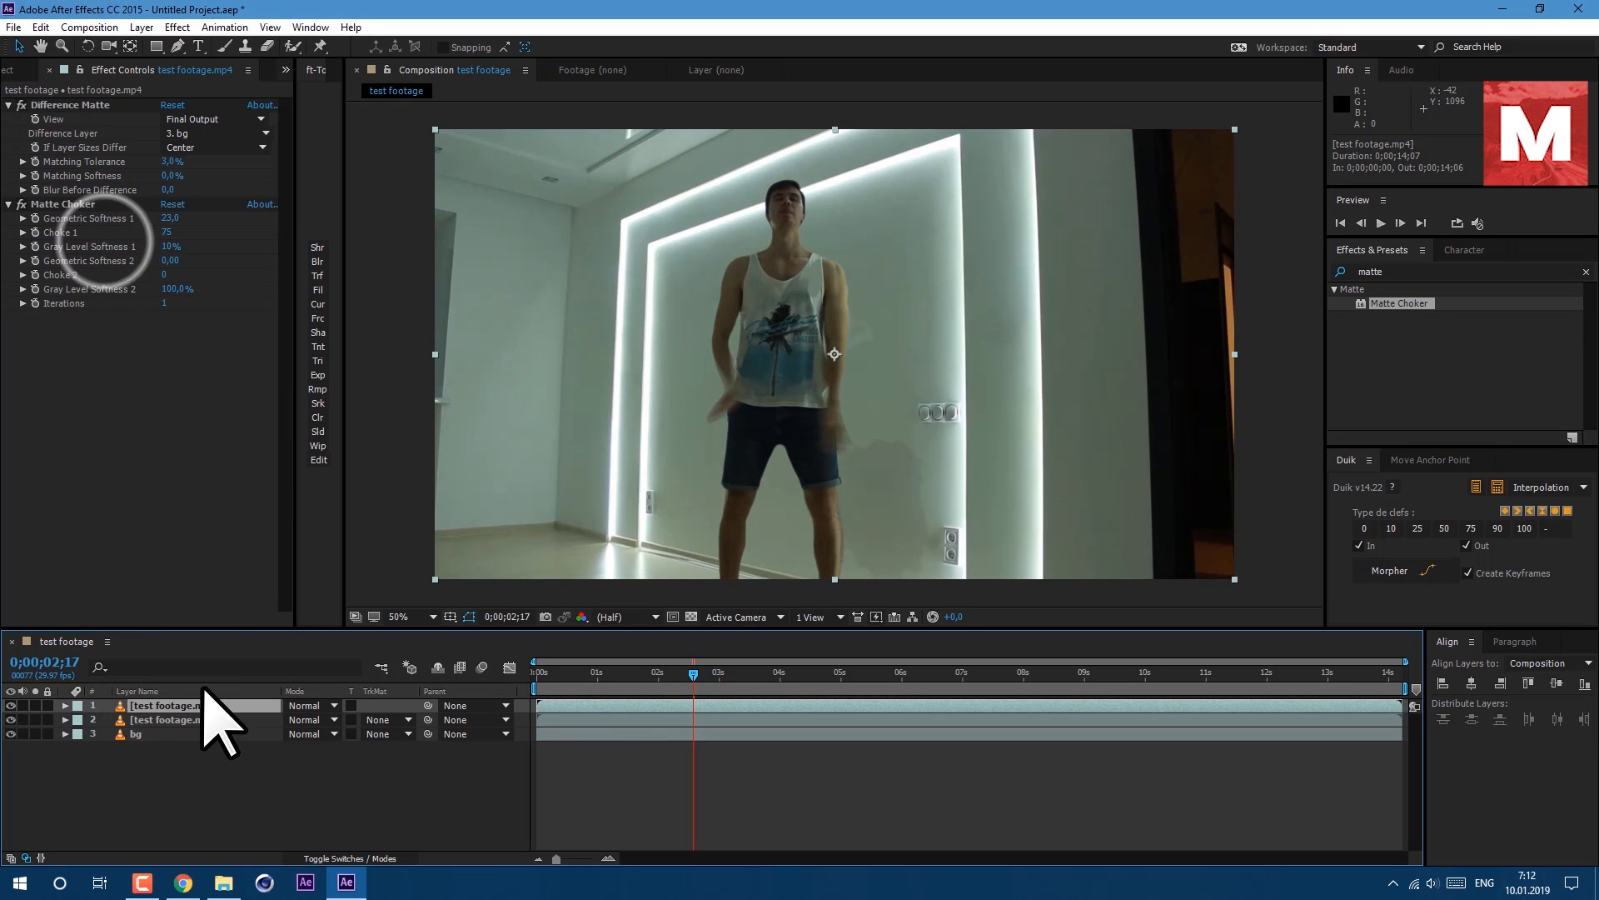
left_click(174, 720)
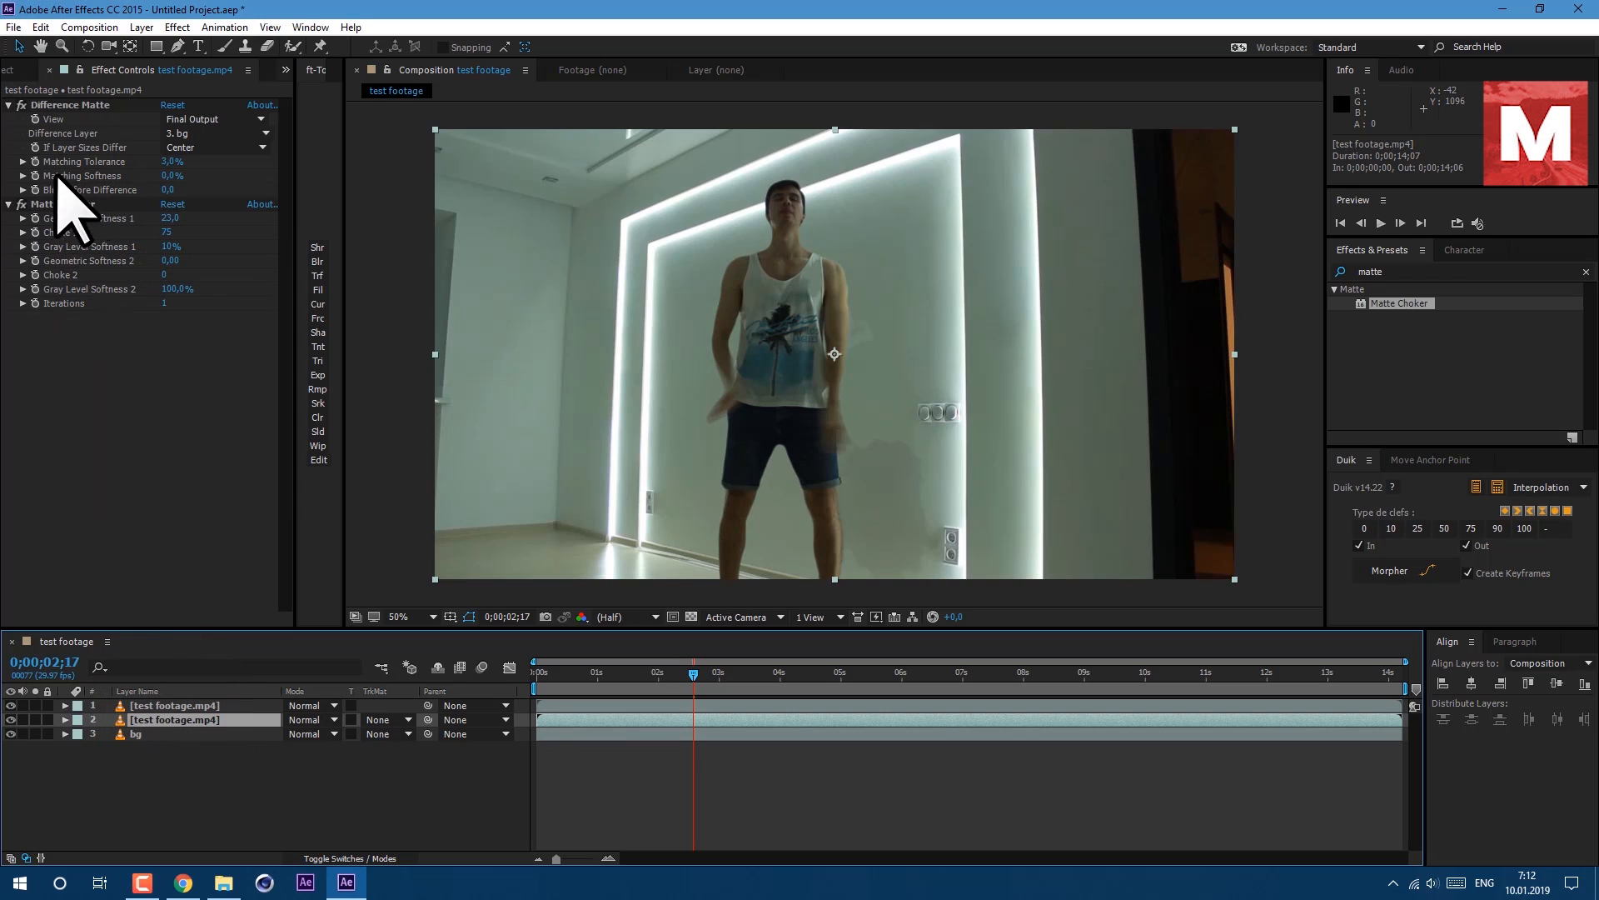
Remove the Difference Matte and Matte Choker effects from the duplicated footage layer.
left_click(68, 106)
key("Delete")
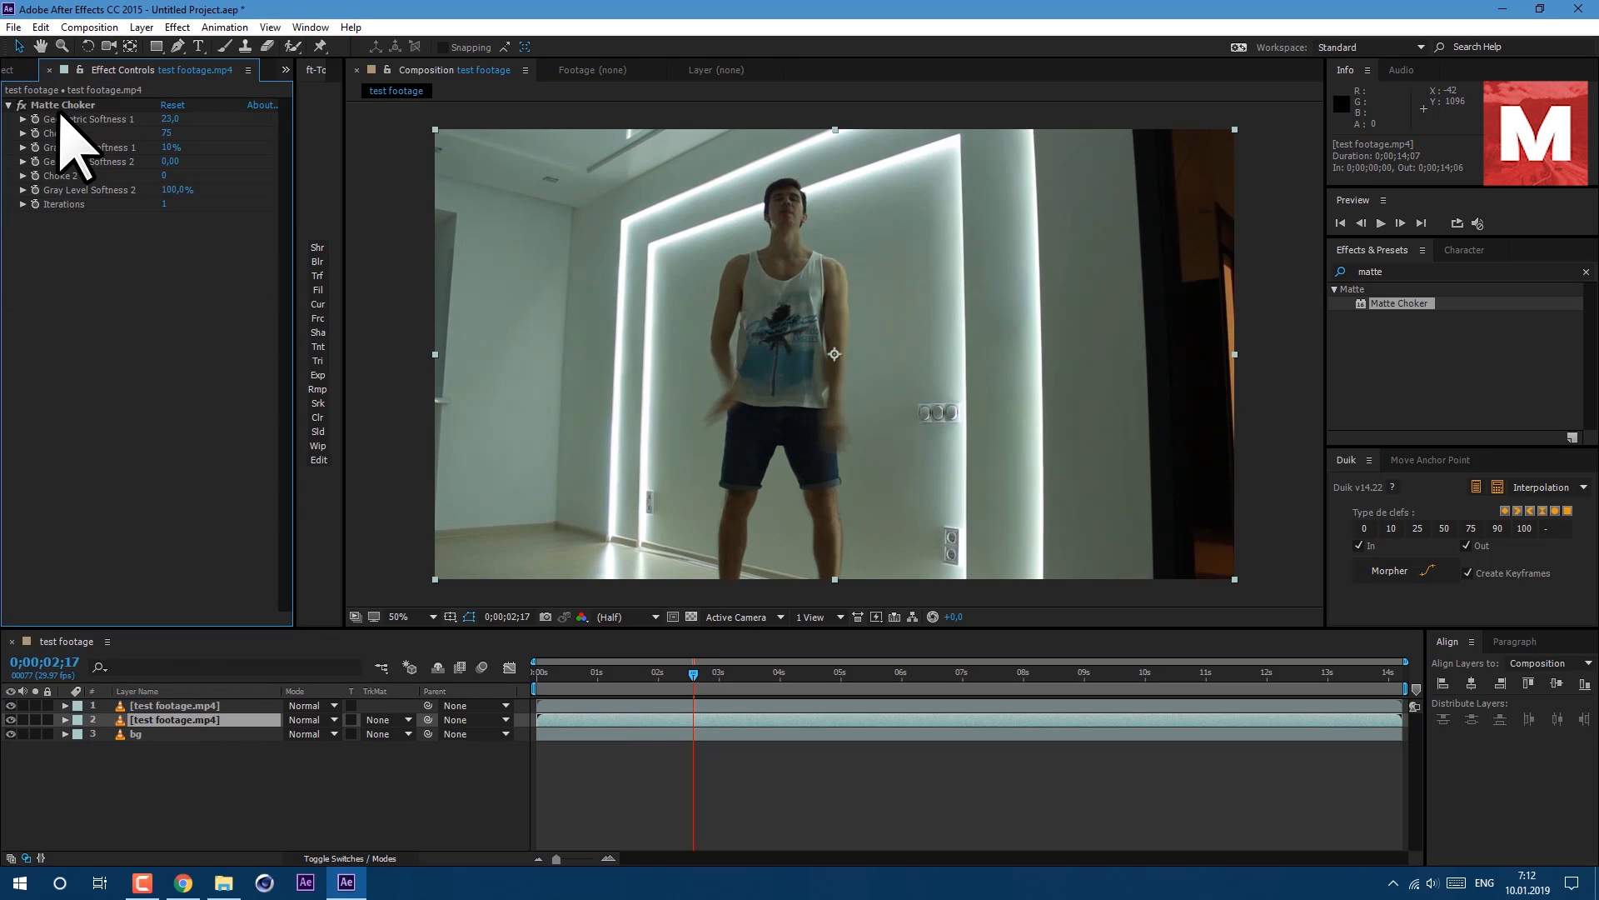
key("Delete")
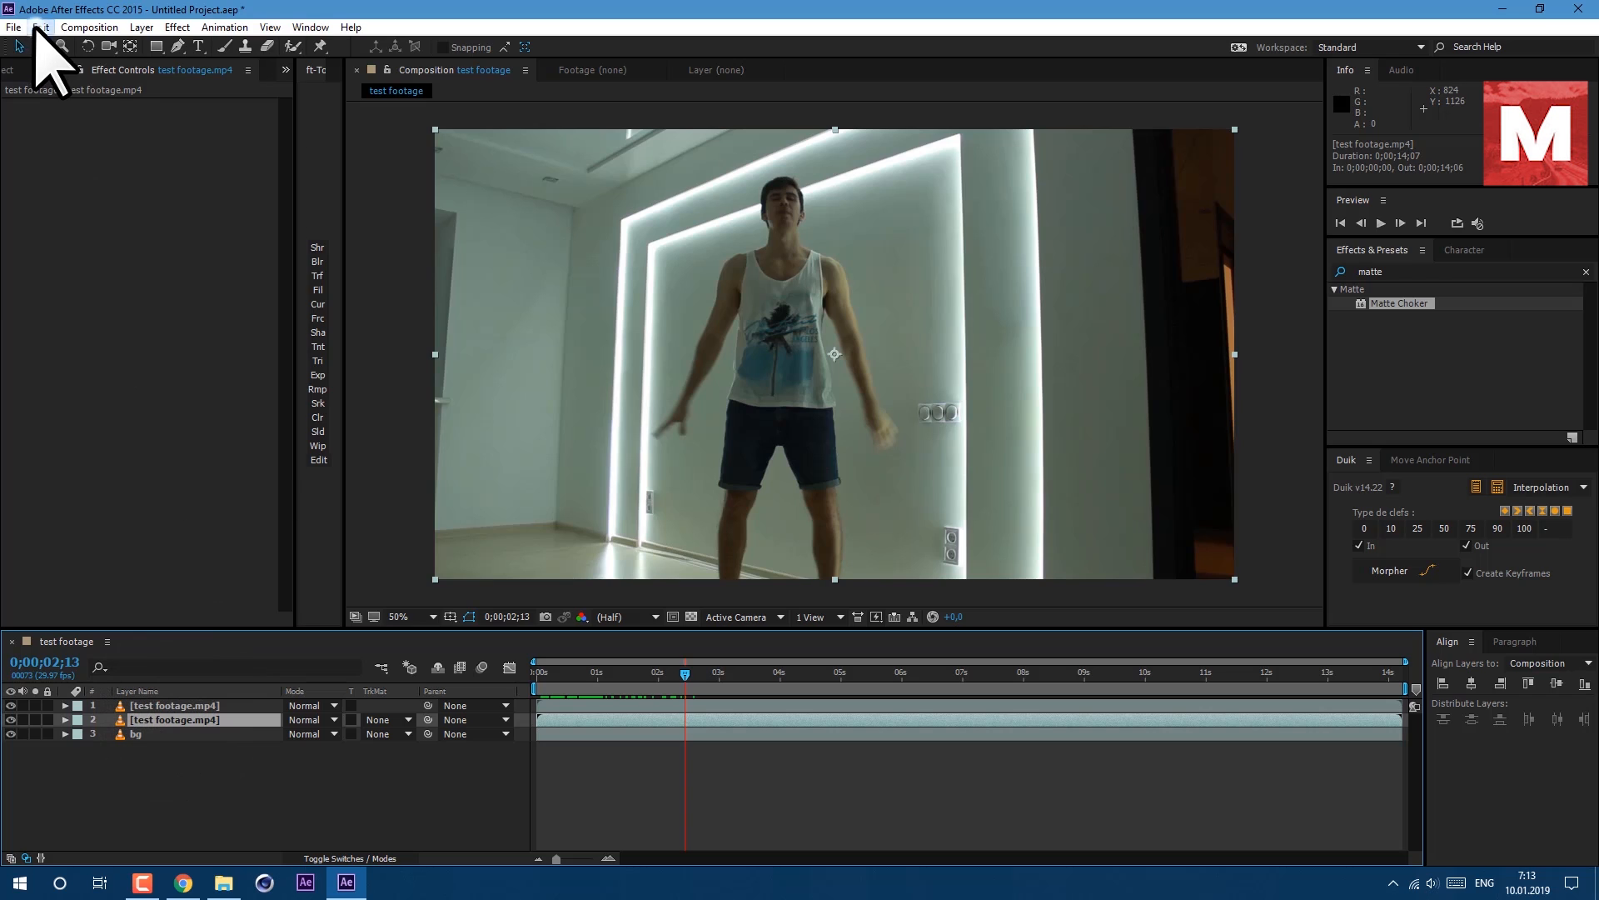
Duplicate the clean footage layer and rename the copy 1 right arm.
left_click(40, 27)
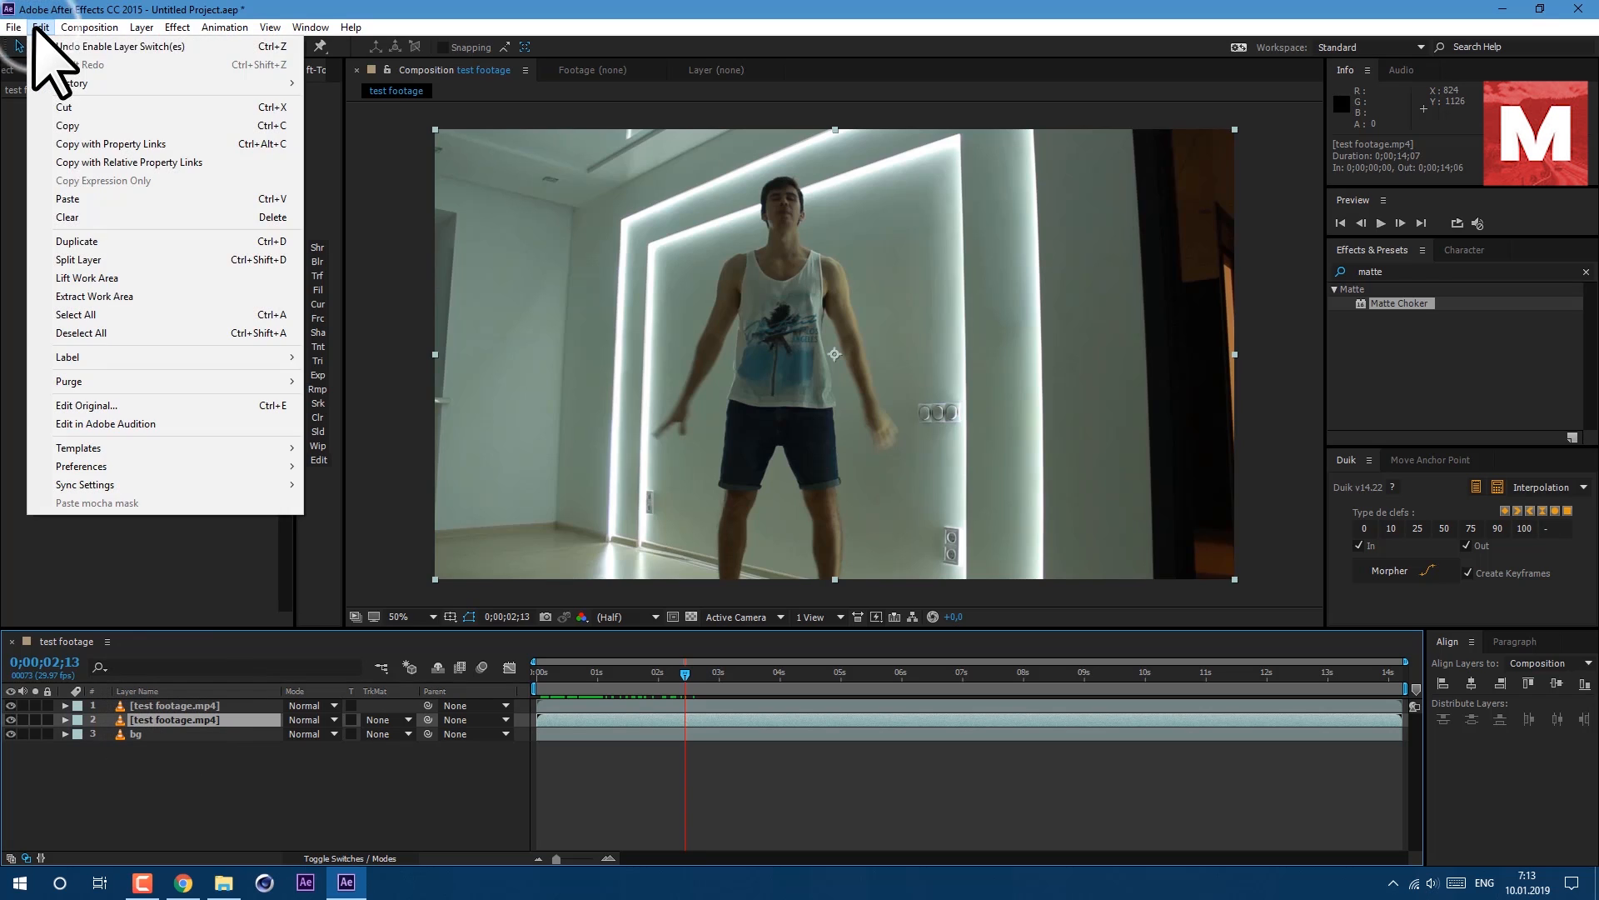
left_click(102, 241)
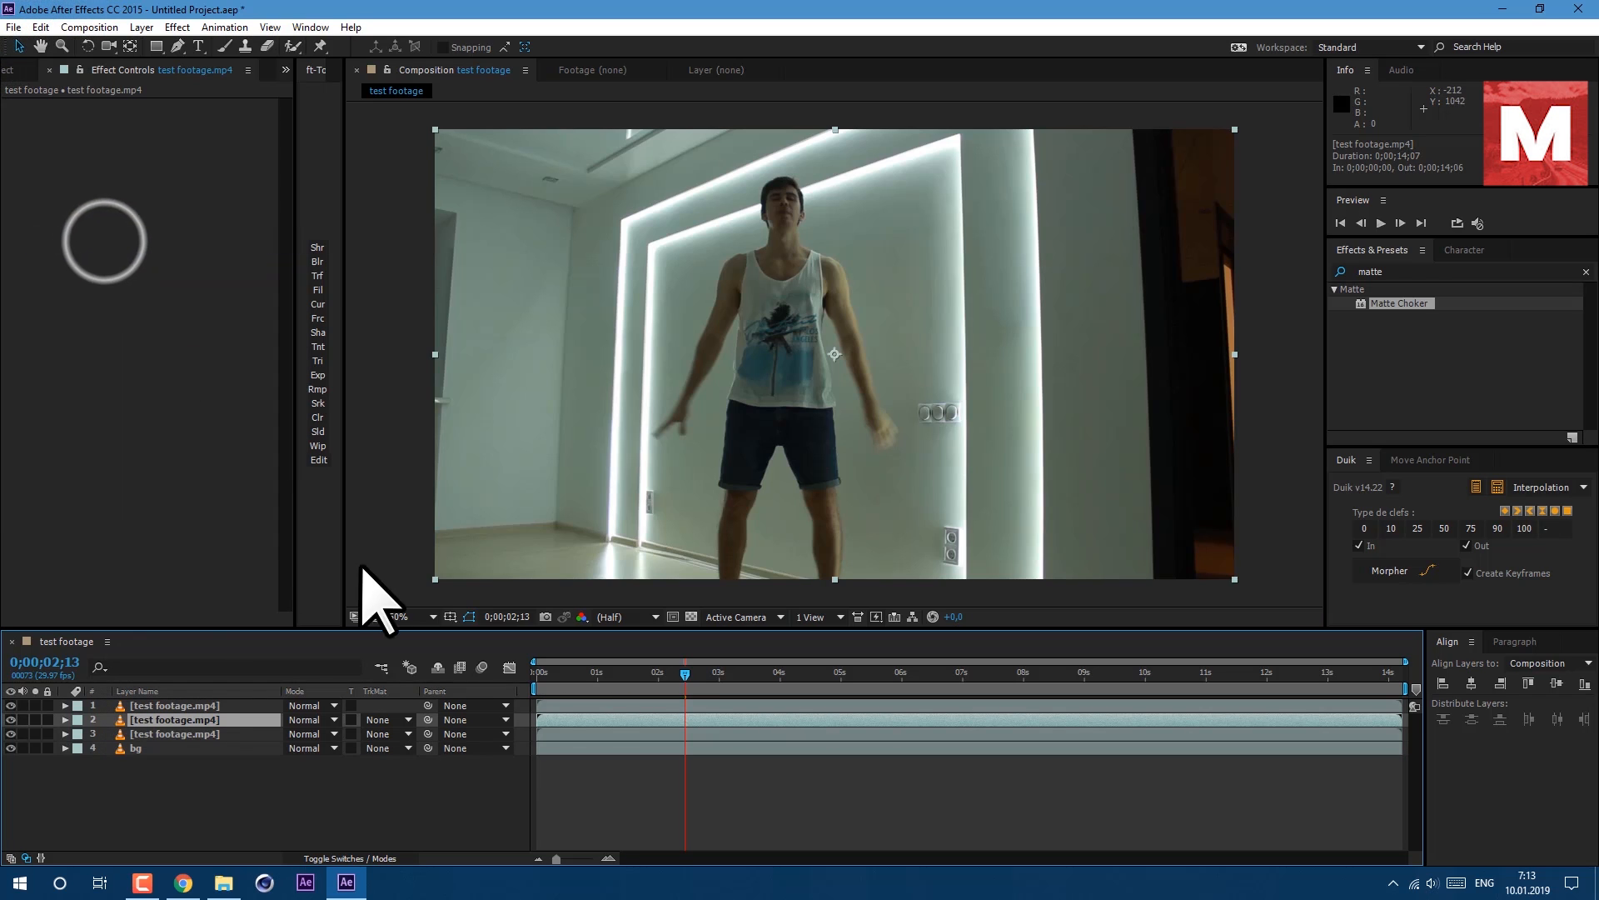
key("Return")
type("1 right arm")
key("Return")
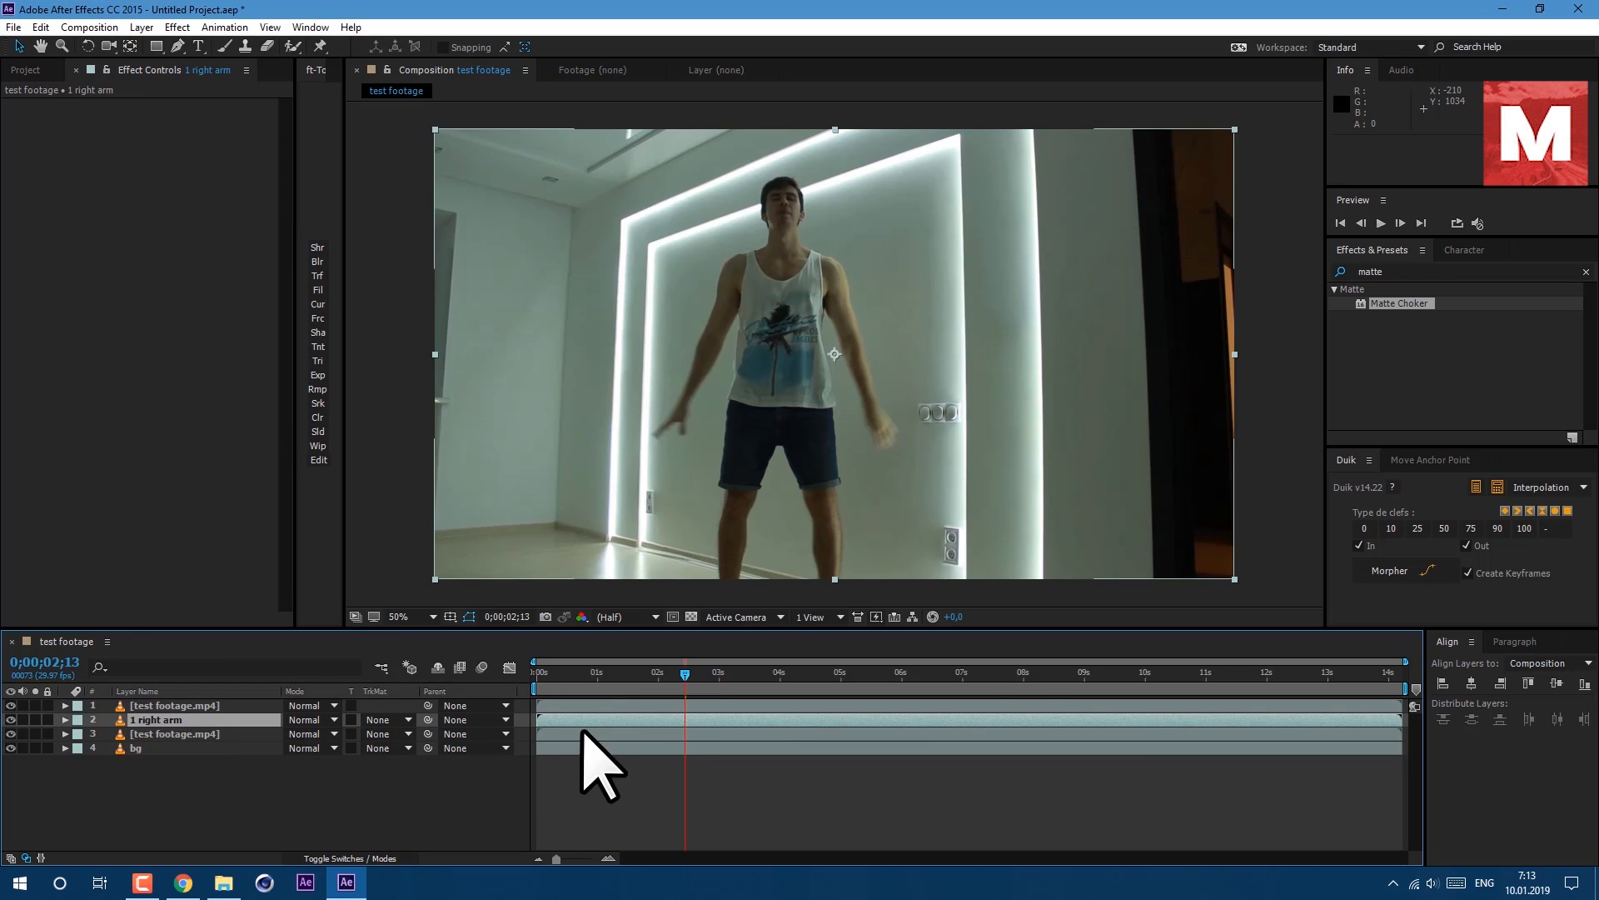
Trim the start of the 1 right arm layer to 0;00;05;18.
left_click_drag(682, 677, 875, 716)
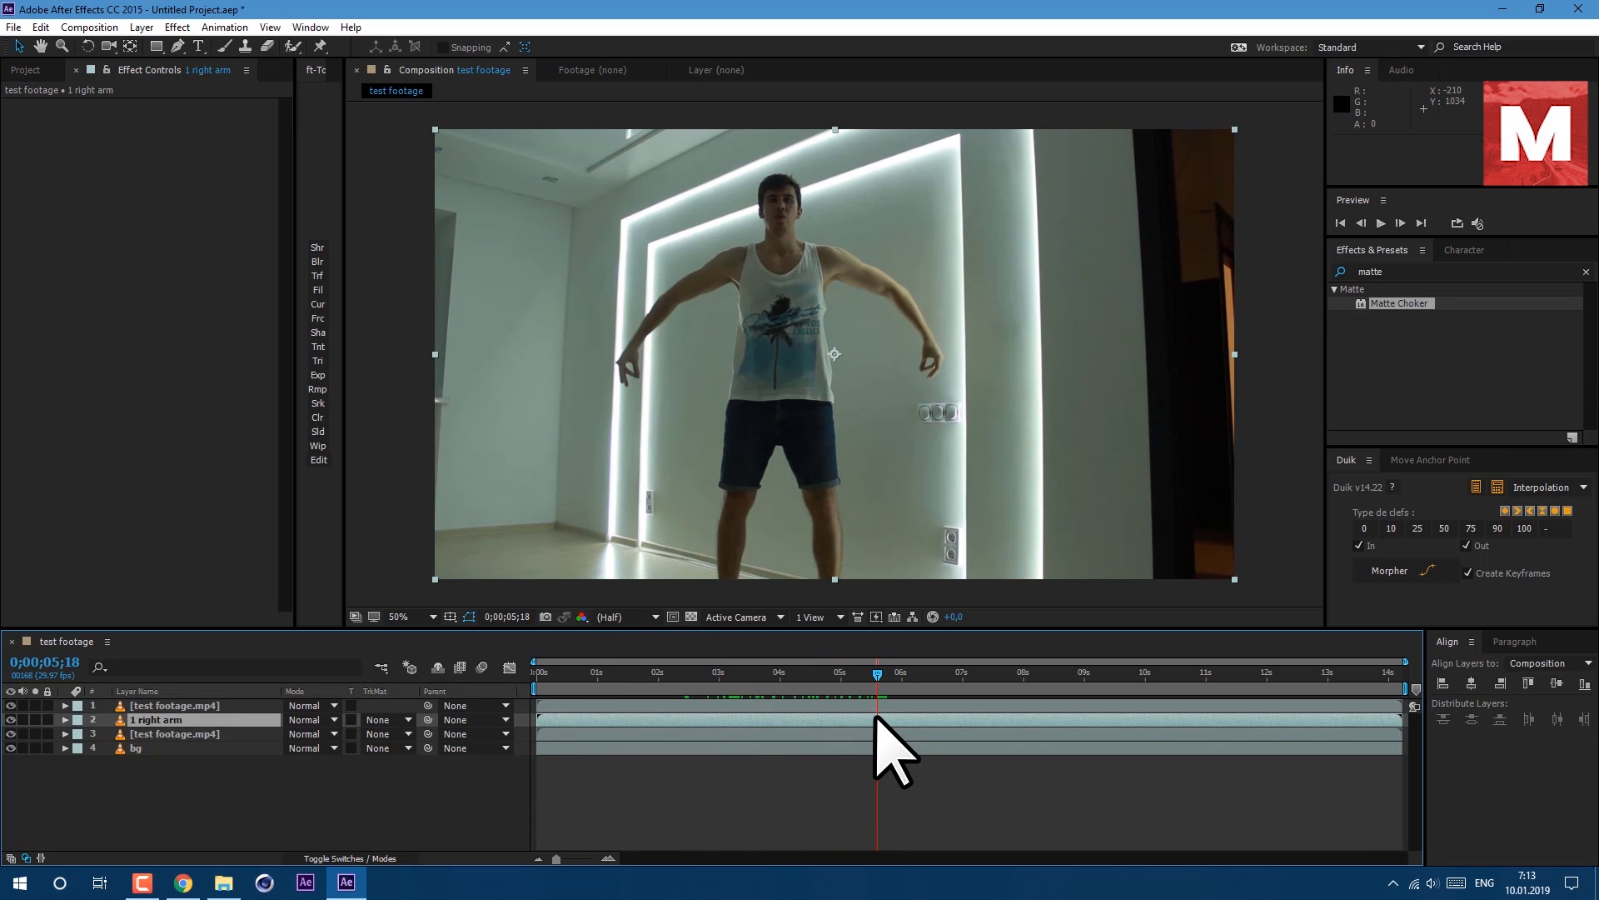
left_click_drag(542, 719, 880, 737)
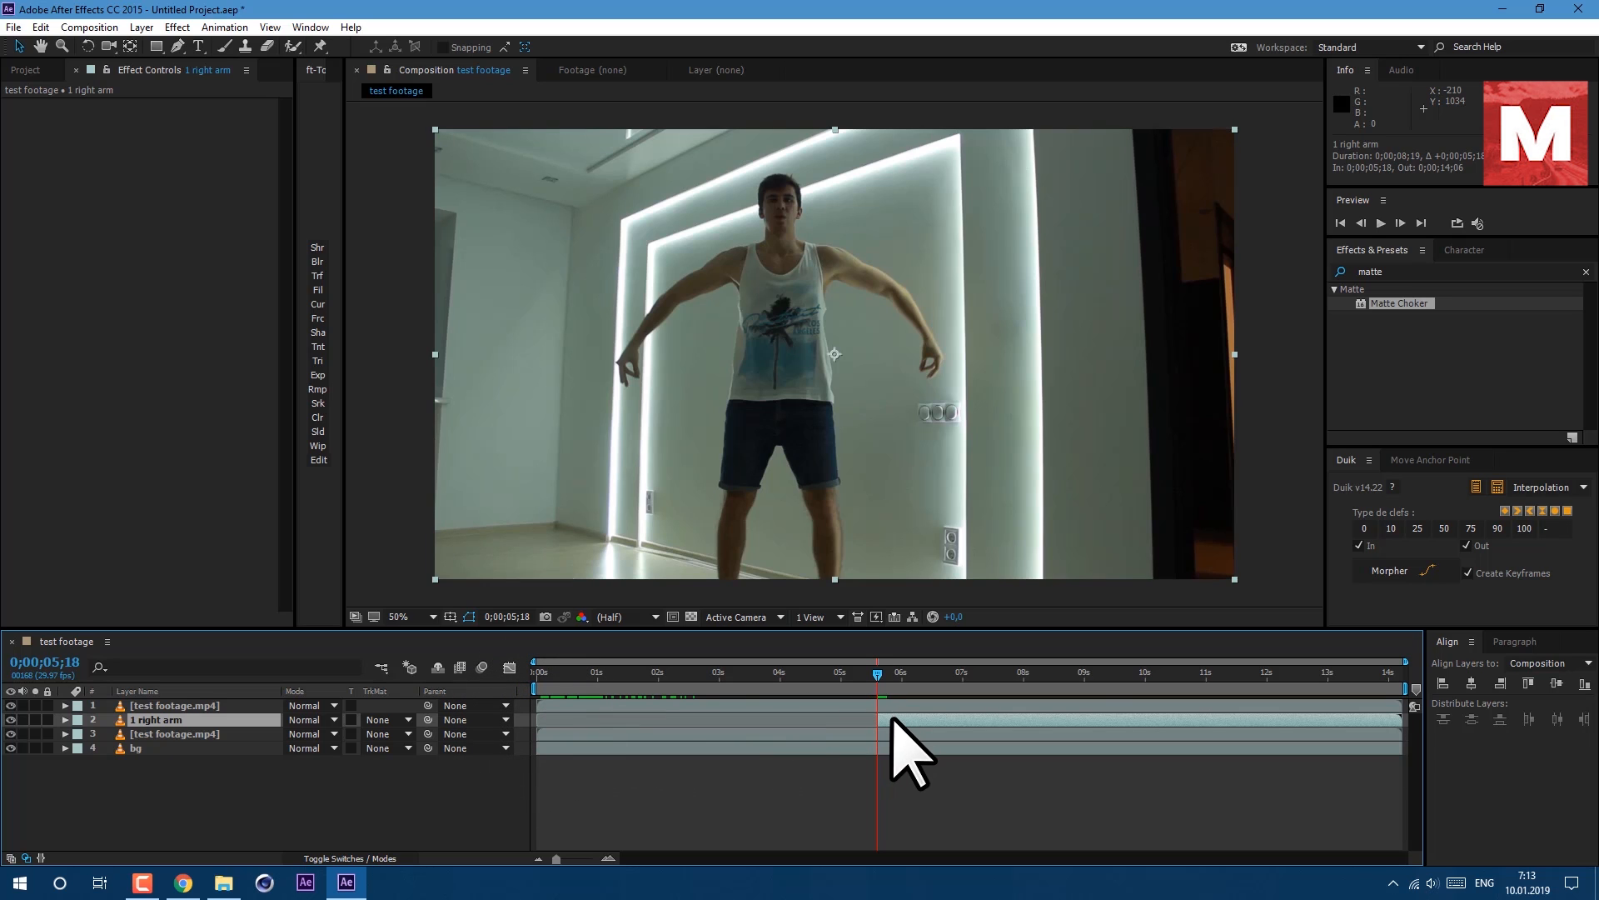
Freeze the 1 right arm layer on the current frame using Time > Freeze Frame.
right_click(893, 719)
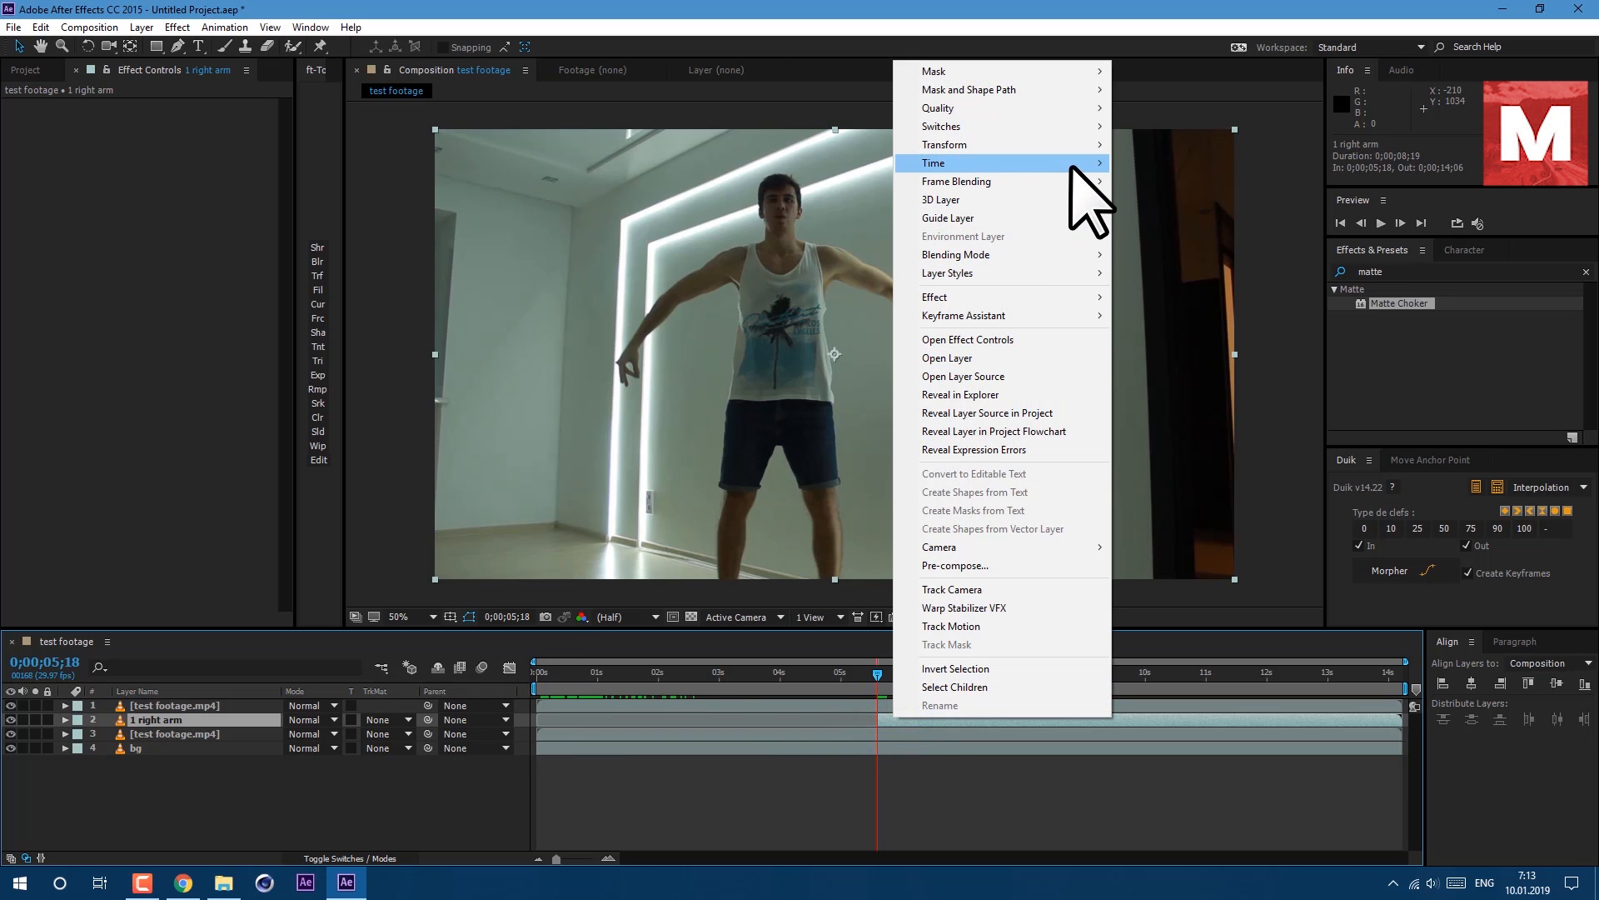
mouse_move(1083, 163)
left_click(1148, 218)
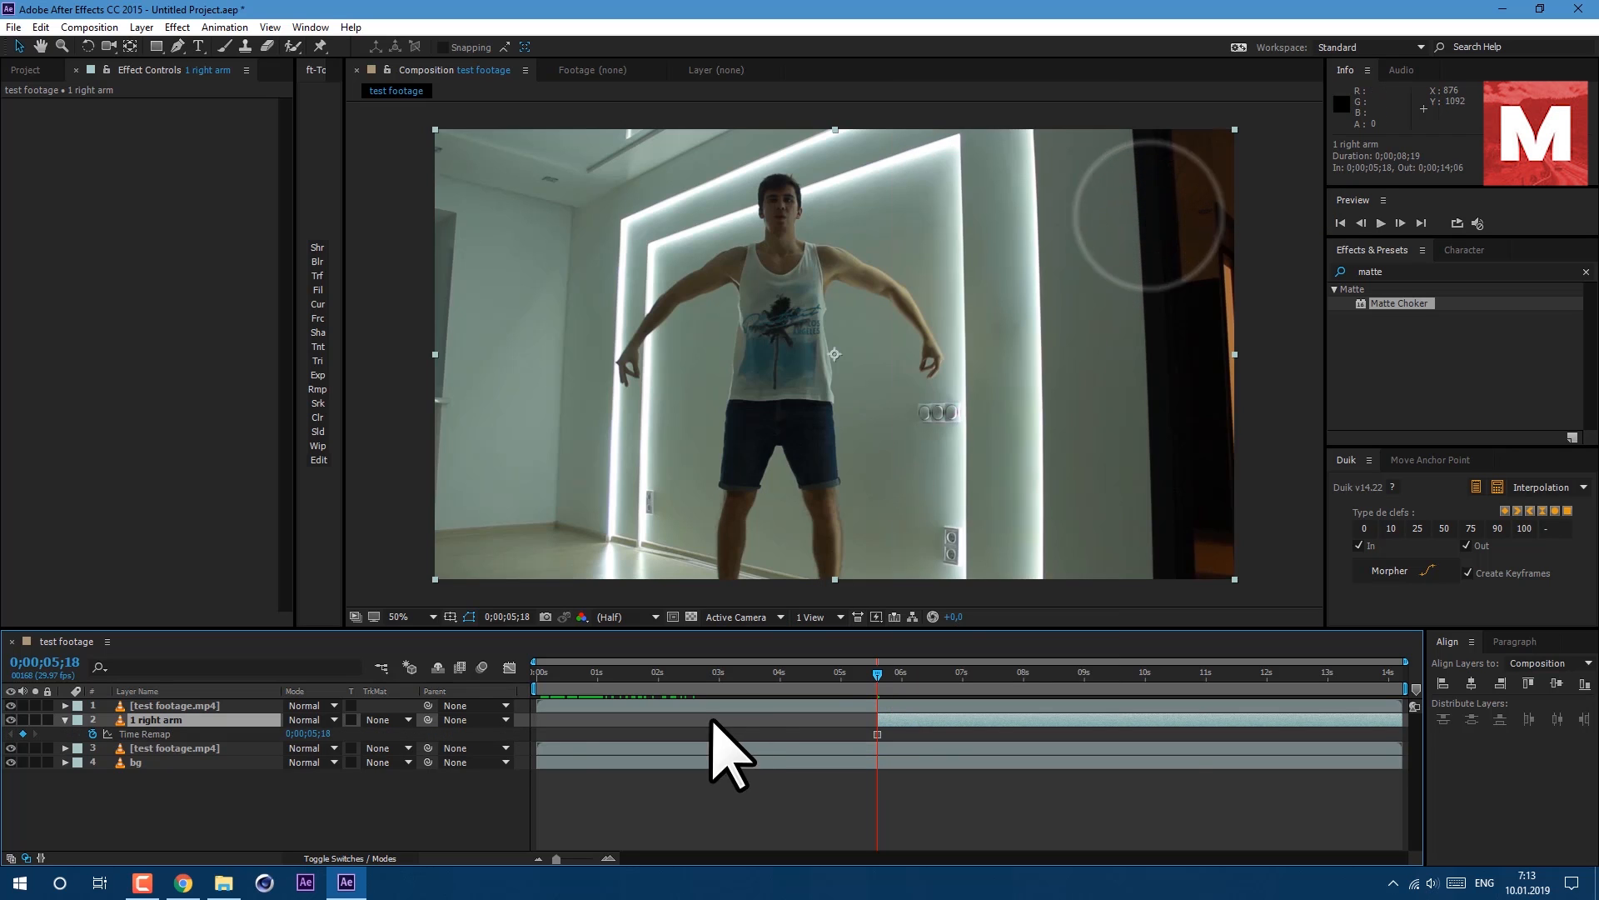
left_click(65, 719)
Draw a Pen tool mask around the person's right arm on the 1 right arm layer.
left_click(889, 687)
left_click_drag(892, 688, 893, 732)
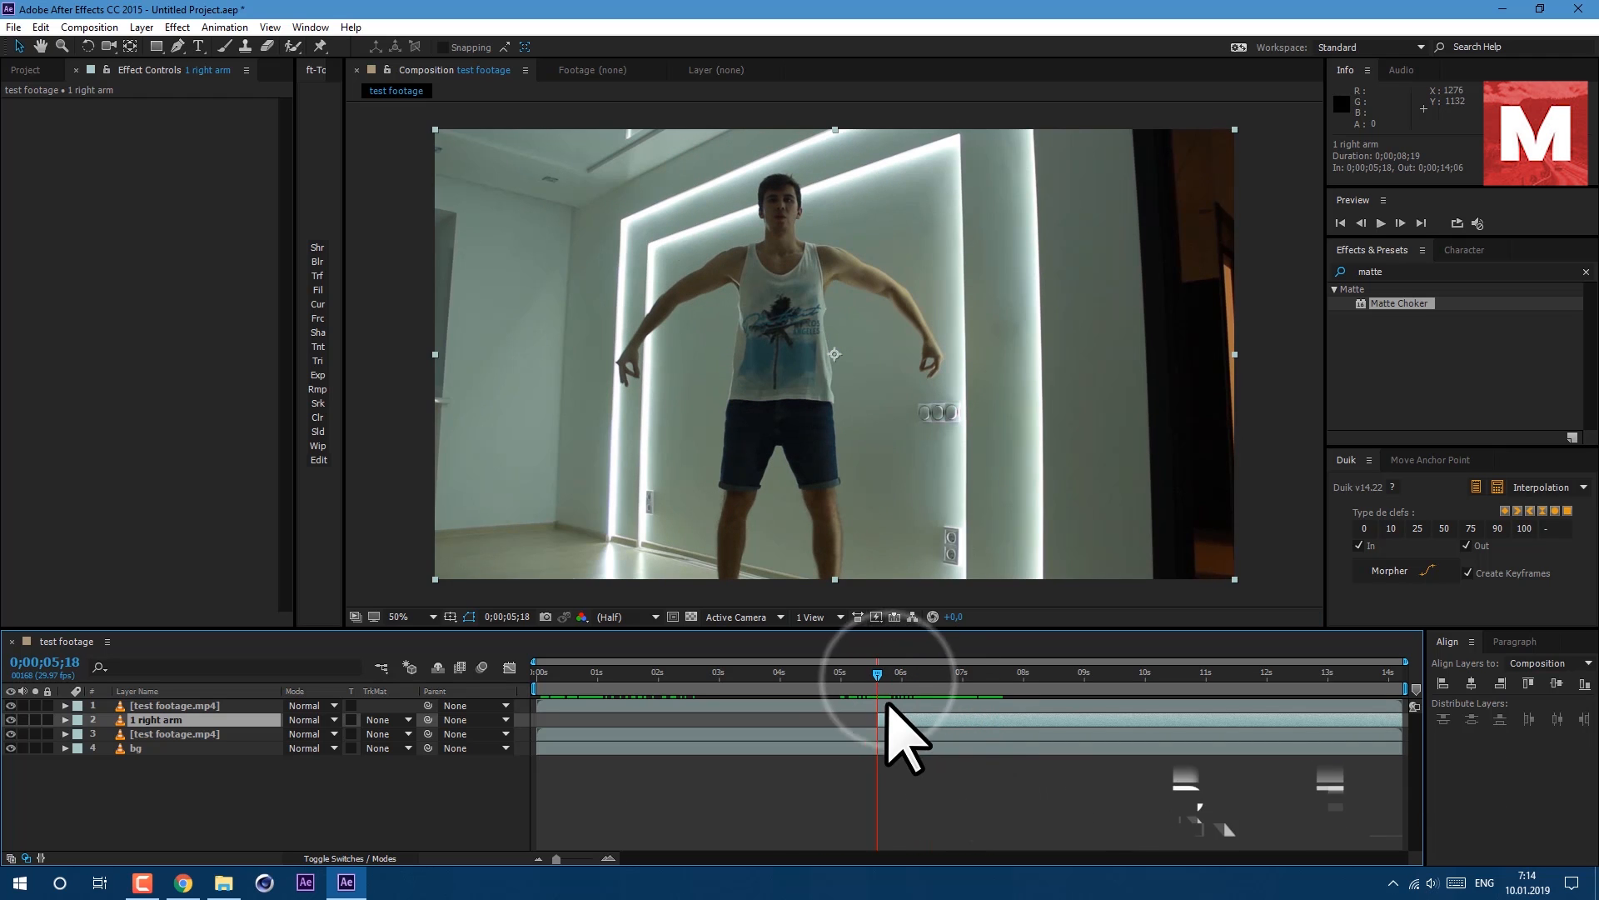
left_click(177, 46)
scroll(839, 358, "up", 4)
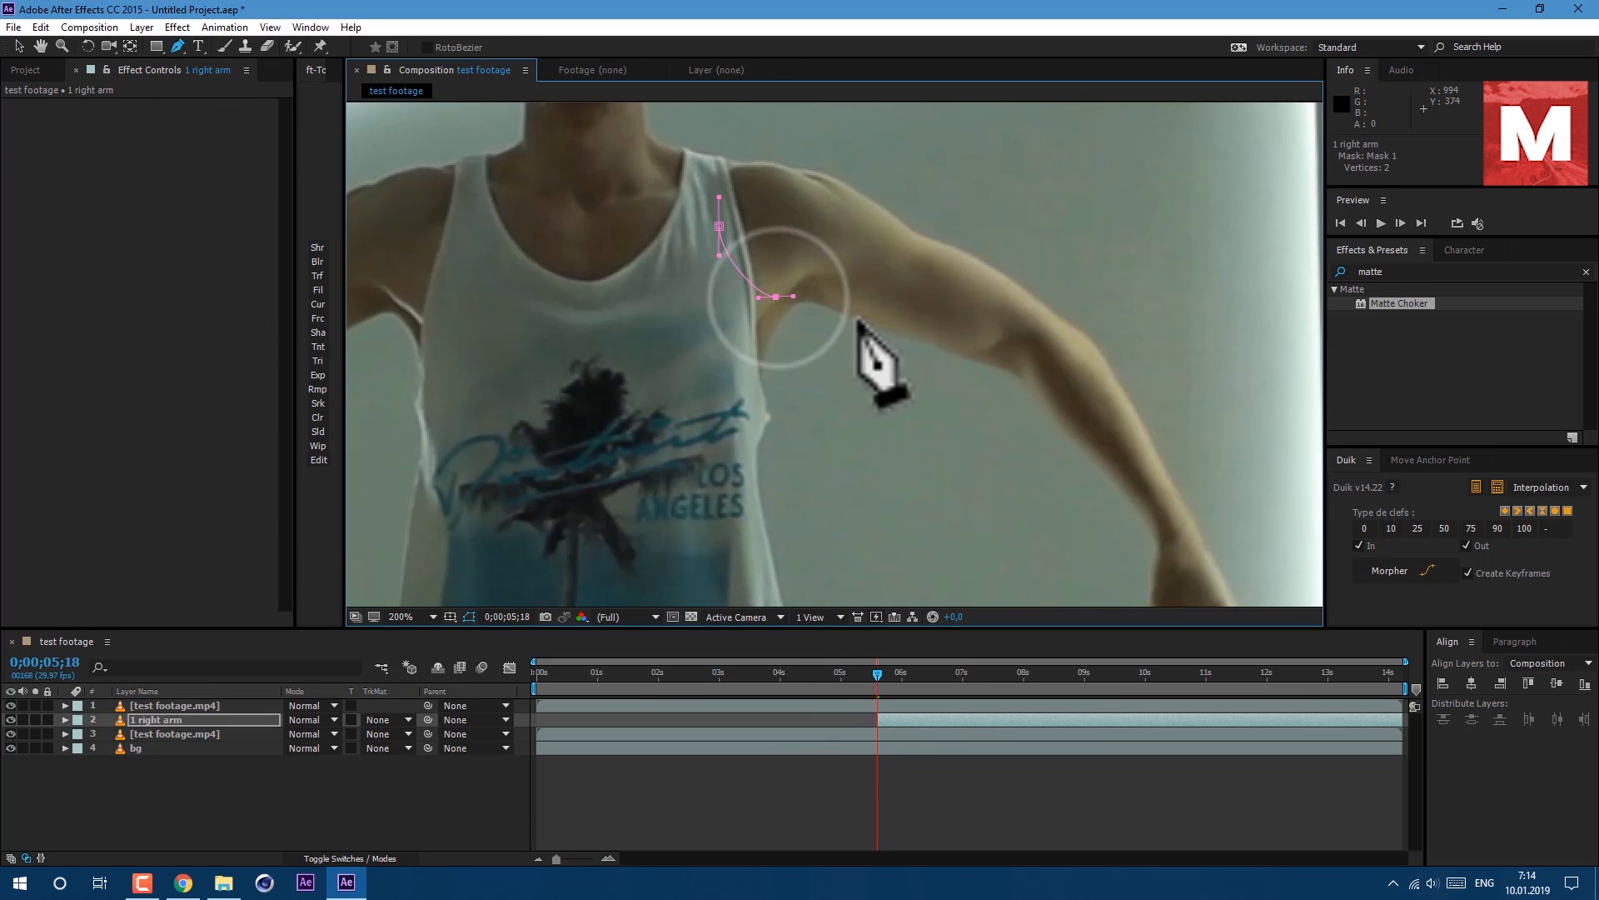
left_click(1066, 395)
left_click(1059, 452)
left_click(1060, 502)
left_click(1055, 526)
left_click(1074, 512)
left_click(1088, 474)
left_click(1112, 481)
left_click(1094, 506)
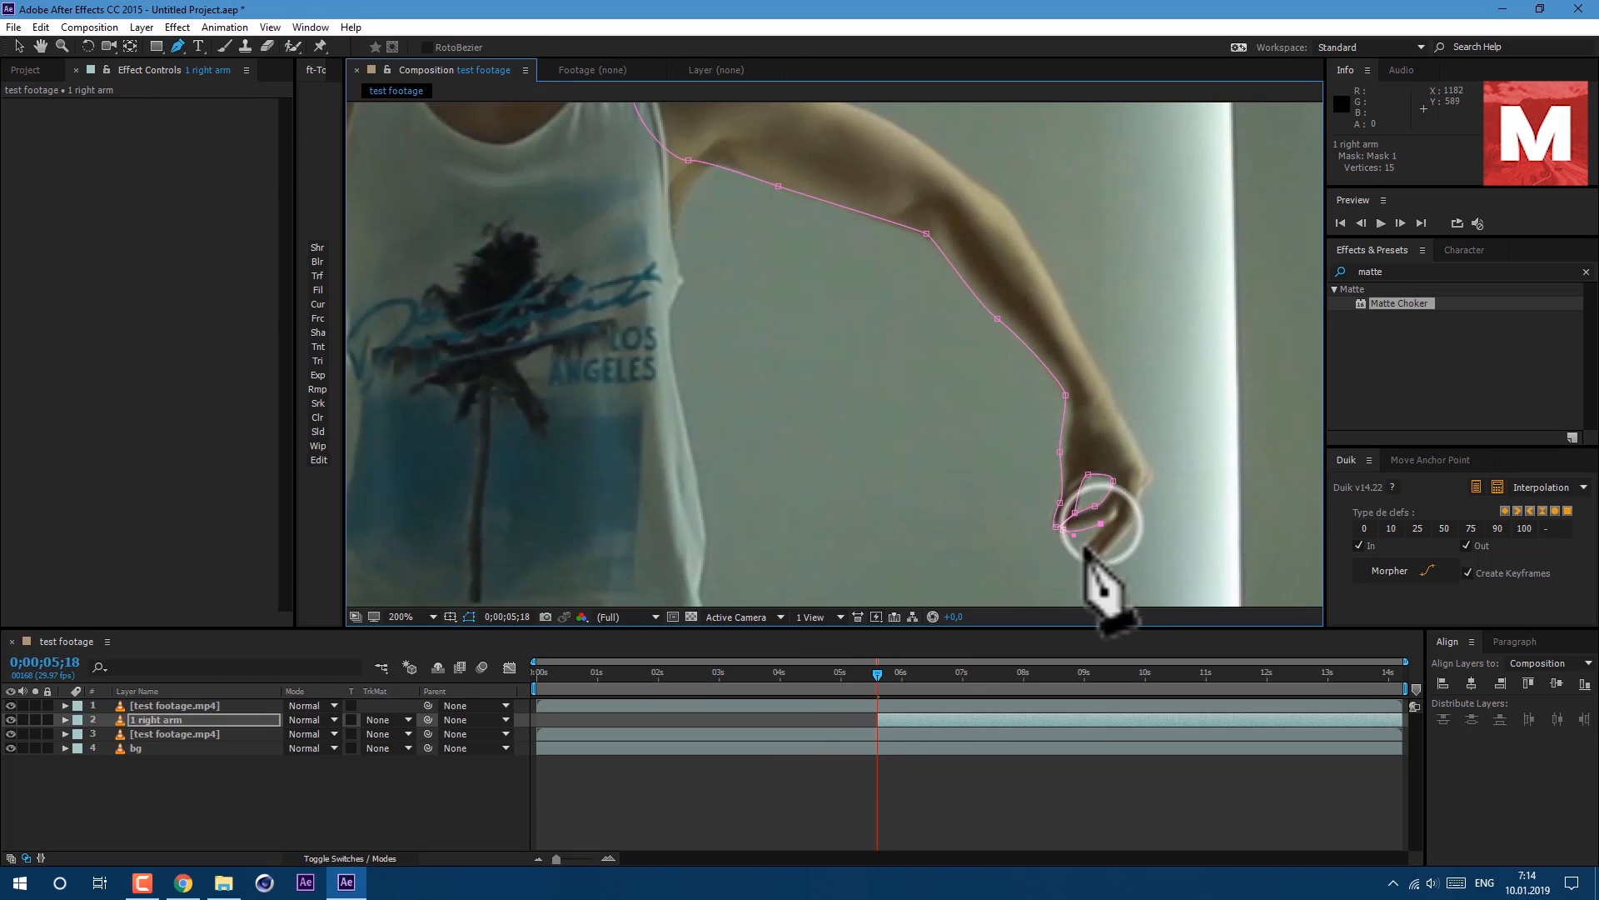
left_click(1146, 480)
left_click(1138, 452)
left_click(1054, 286)
left_click(999, 203)
left_click_drag(1003, 208, 1075, 349)
left_click(1008, 296)
left_click(912, 250)
left_click_drag(823, 190, 796, 169)
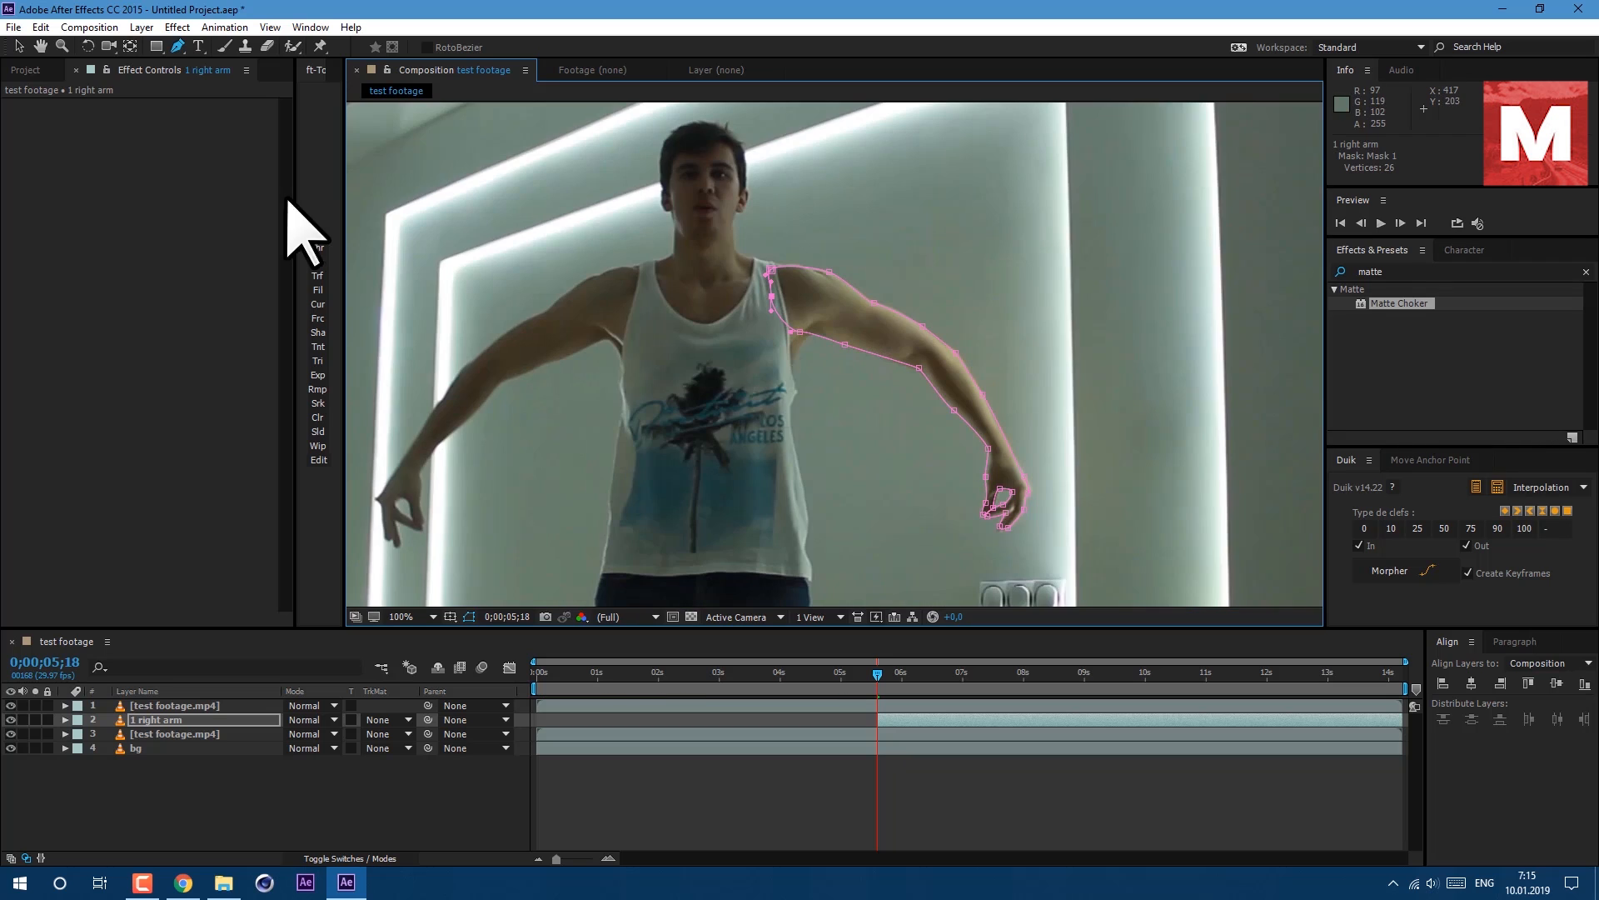
Move the 1 right arm layer's anchor point to the shoulder with the Pan Behind tool.
left_click(130, 47)
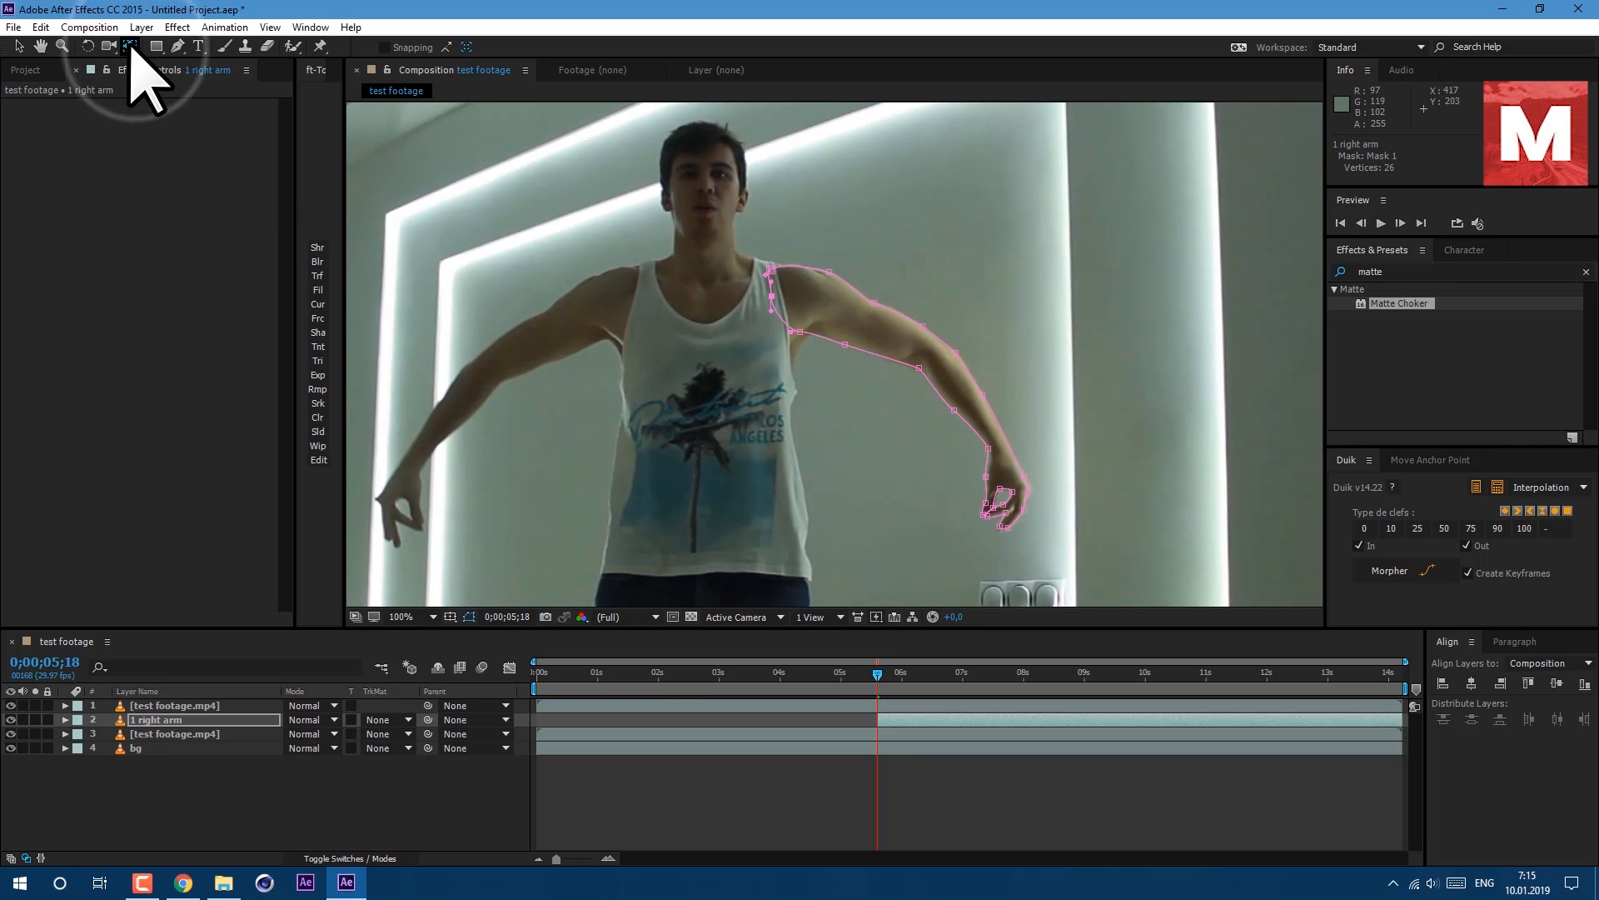
left_click(164, 721)
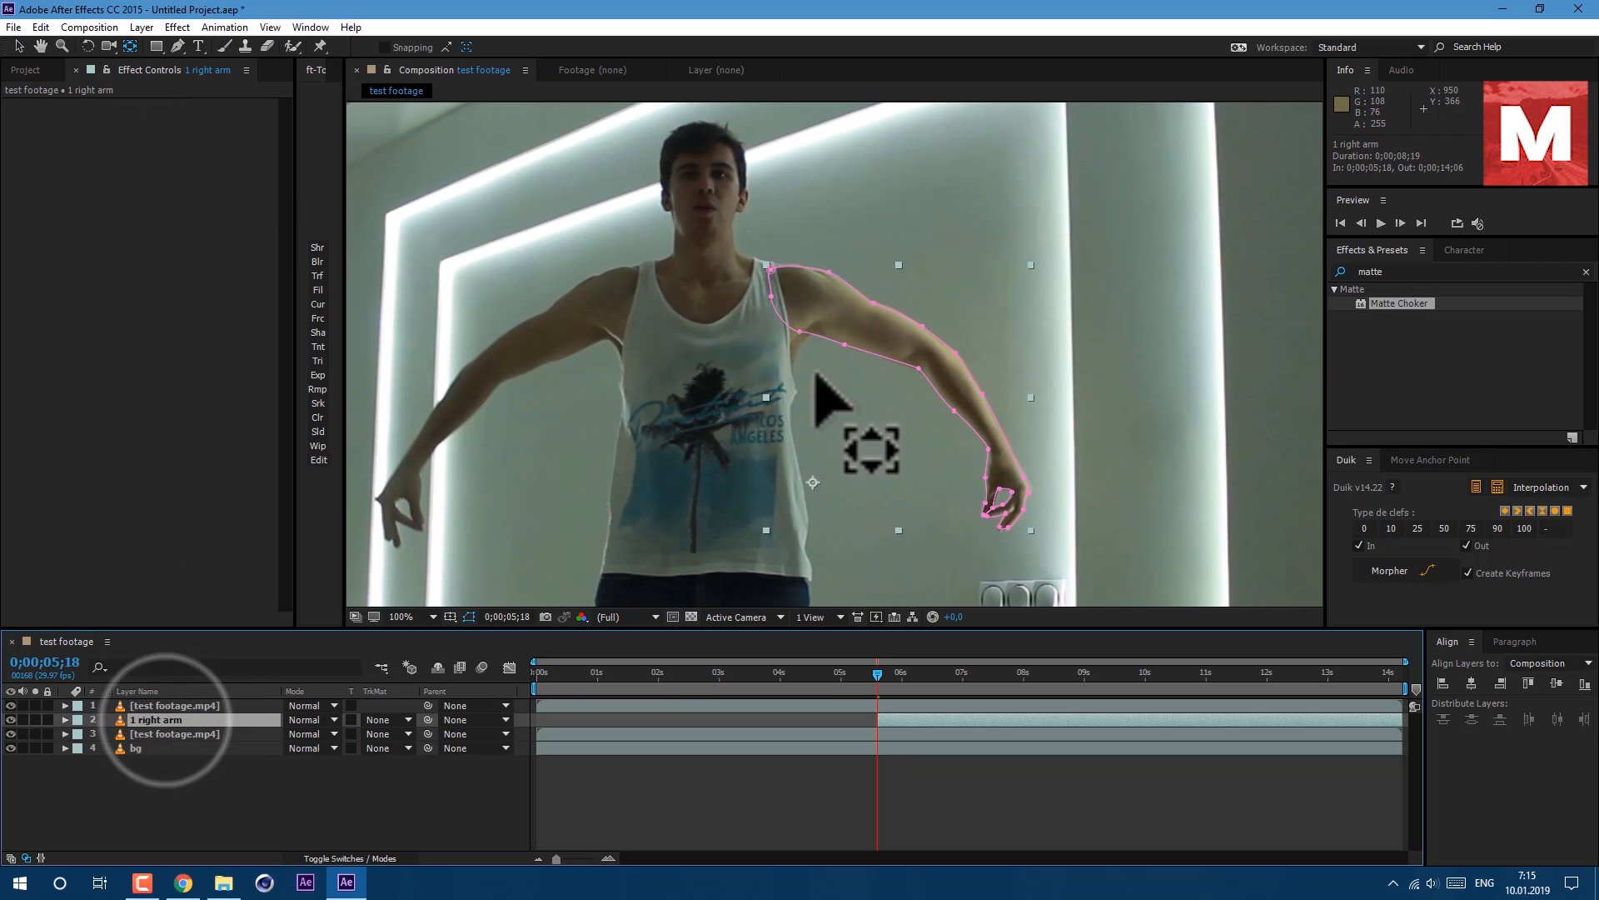
left_click_drag(812, 483, 779, 275)
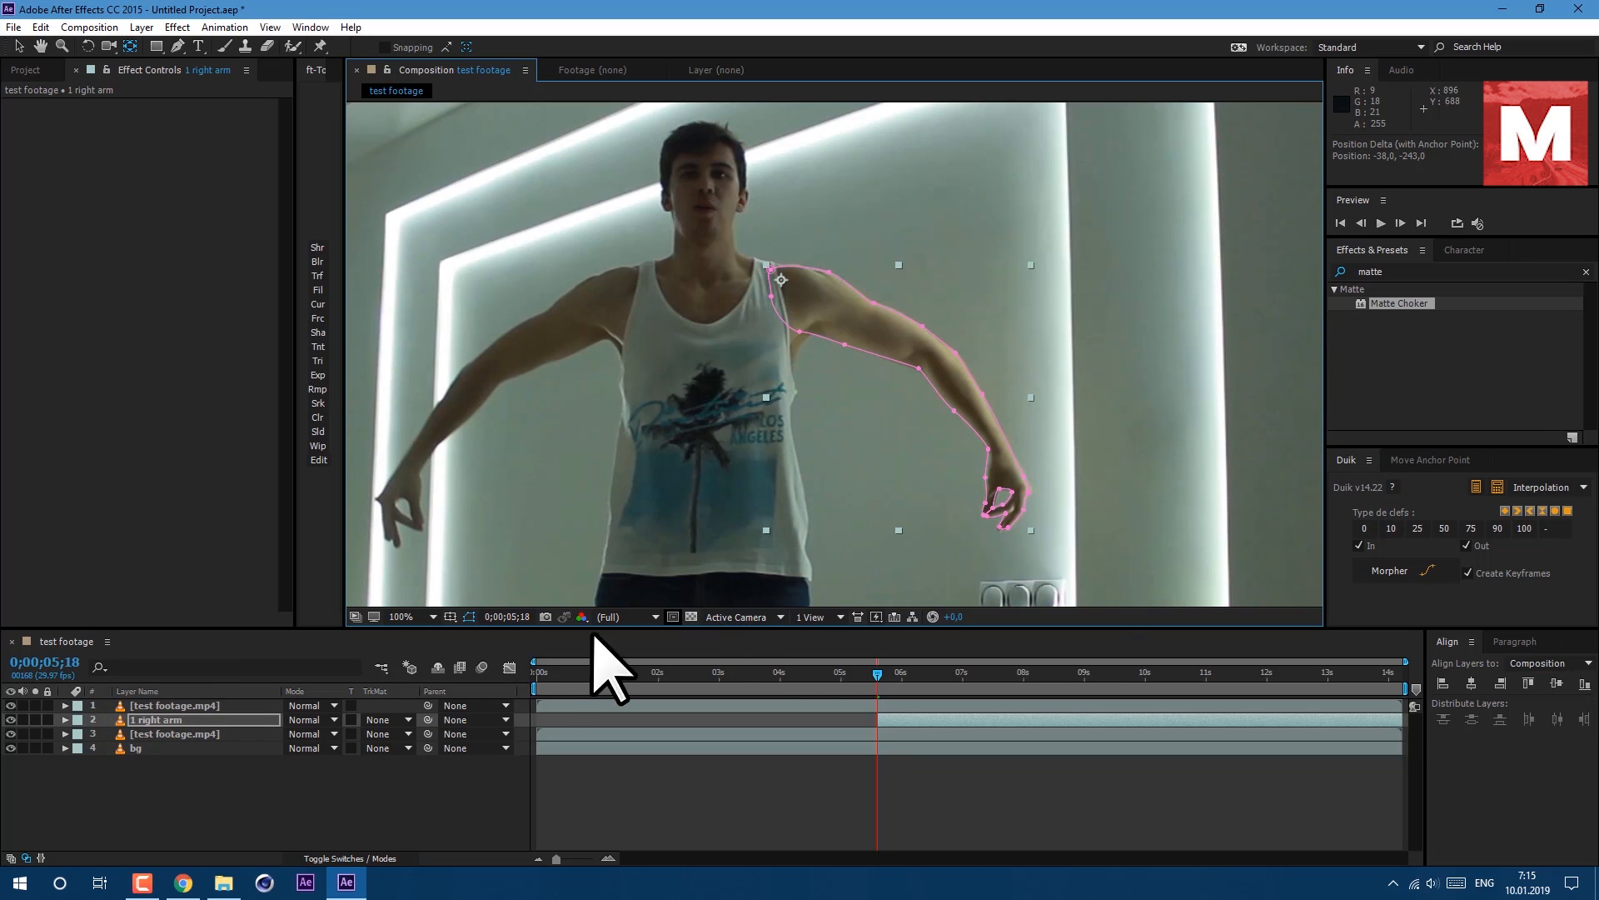
left_click(257, 795)
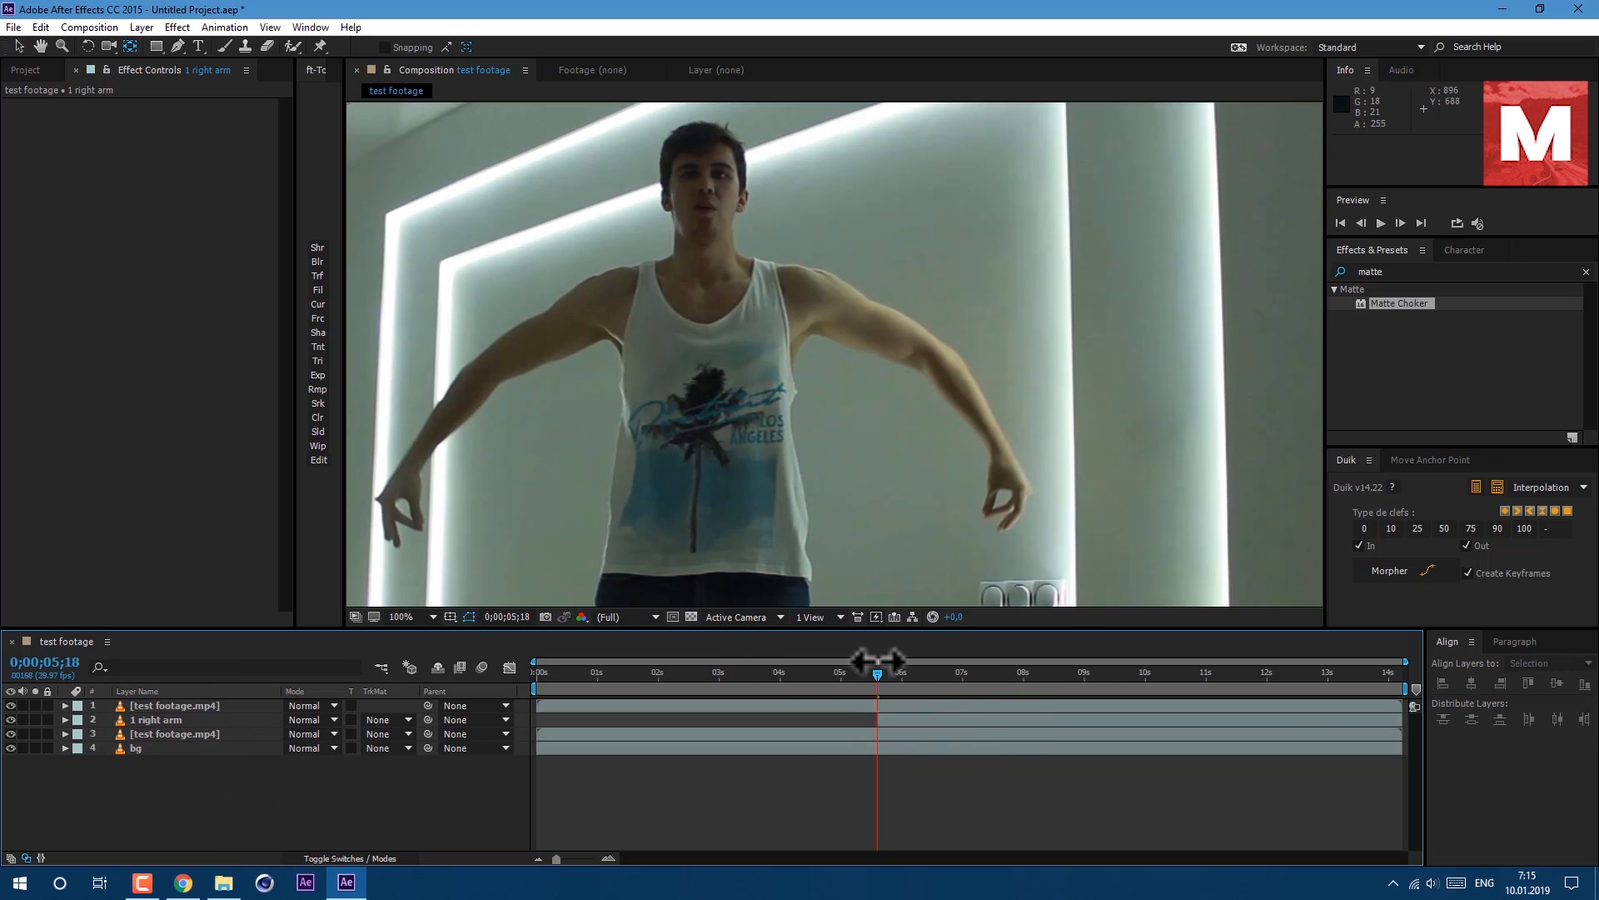
mouse_move(877, 673)
left_mouse_down()
mouse_move(901, 676)
mouse_move(878, 675)
left_mouse_up()
left_click(180, 719)
key("ctrl+d")
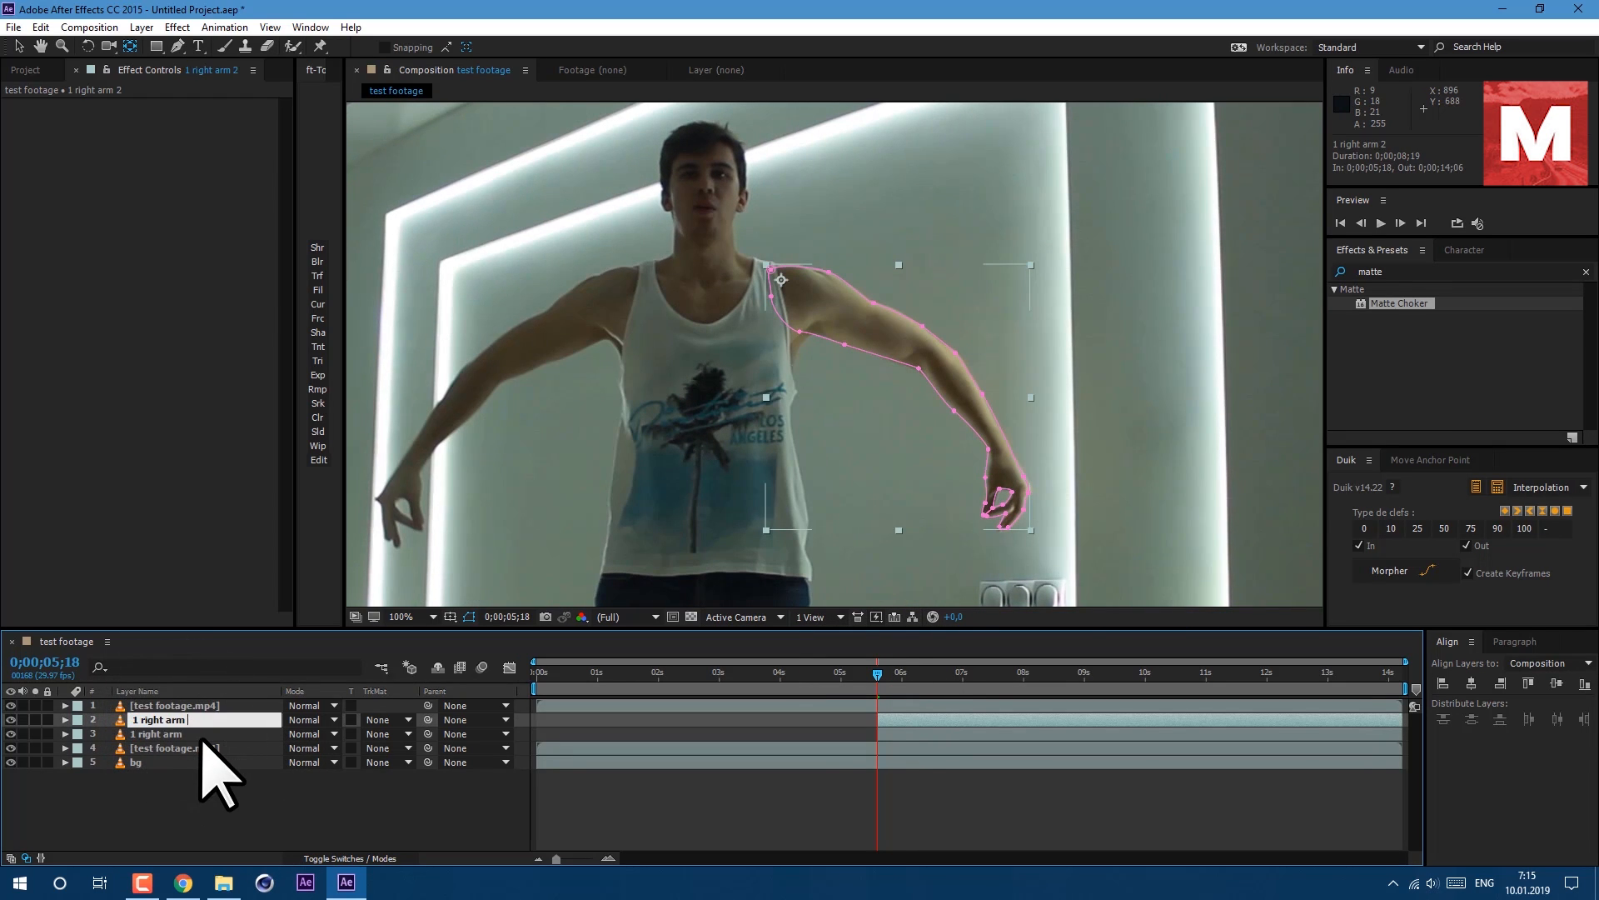
left_click(65, 720)
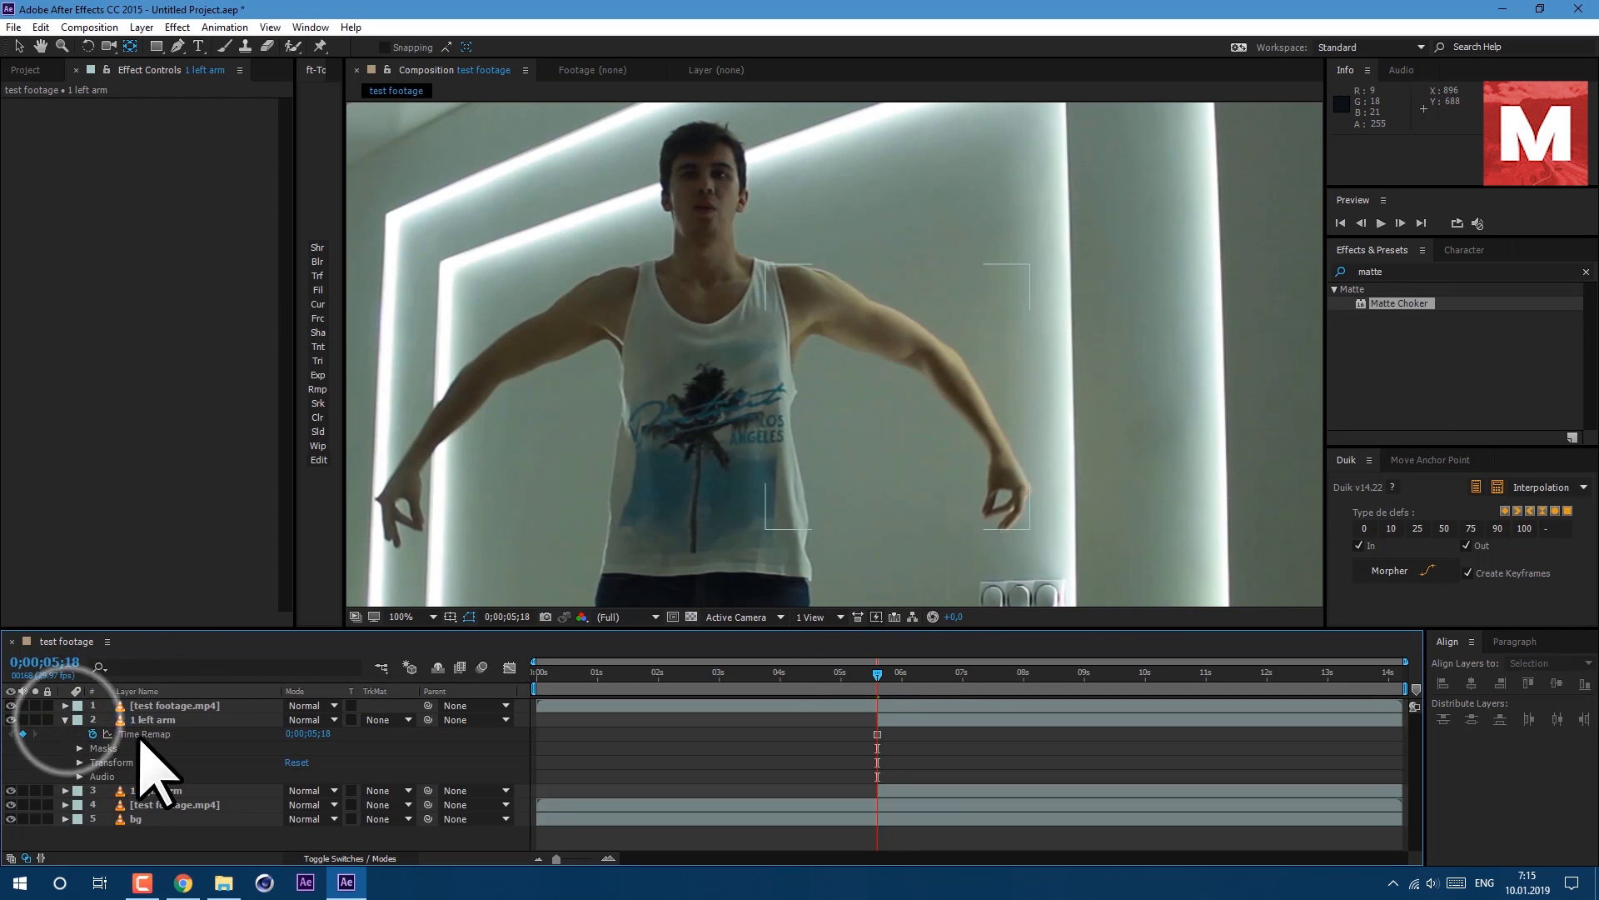
left_click(79, 748)
left_click(130, 762)
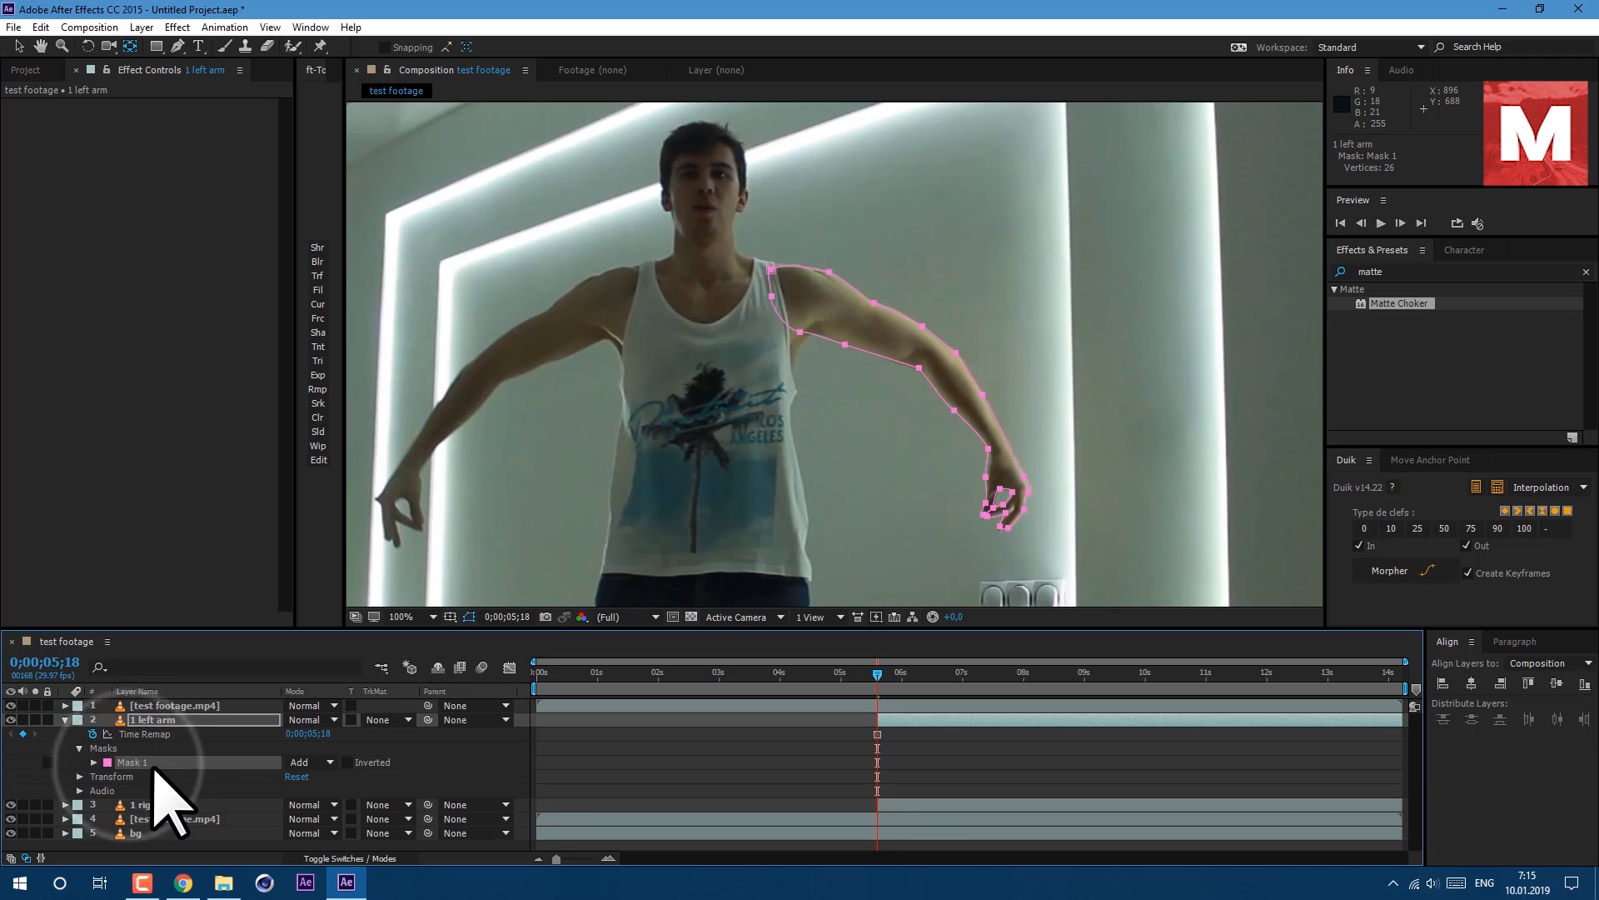
key("Delete")
left_click(177, 46)
left_click(637, 273)
left_click(634, 322)
left_click(572, 350)
left_click(197, 721)
key("Delete")
Add a wiggle(1,8) expression to the Rotation of the 1 right arm layer.
left_click(179, 723)
key("r")
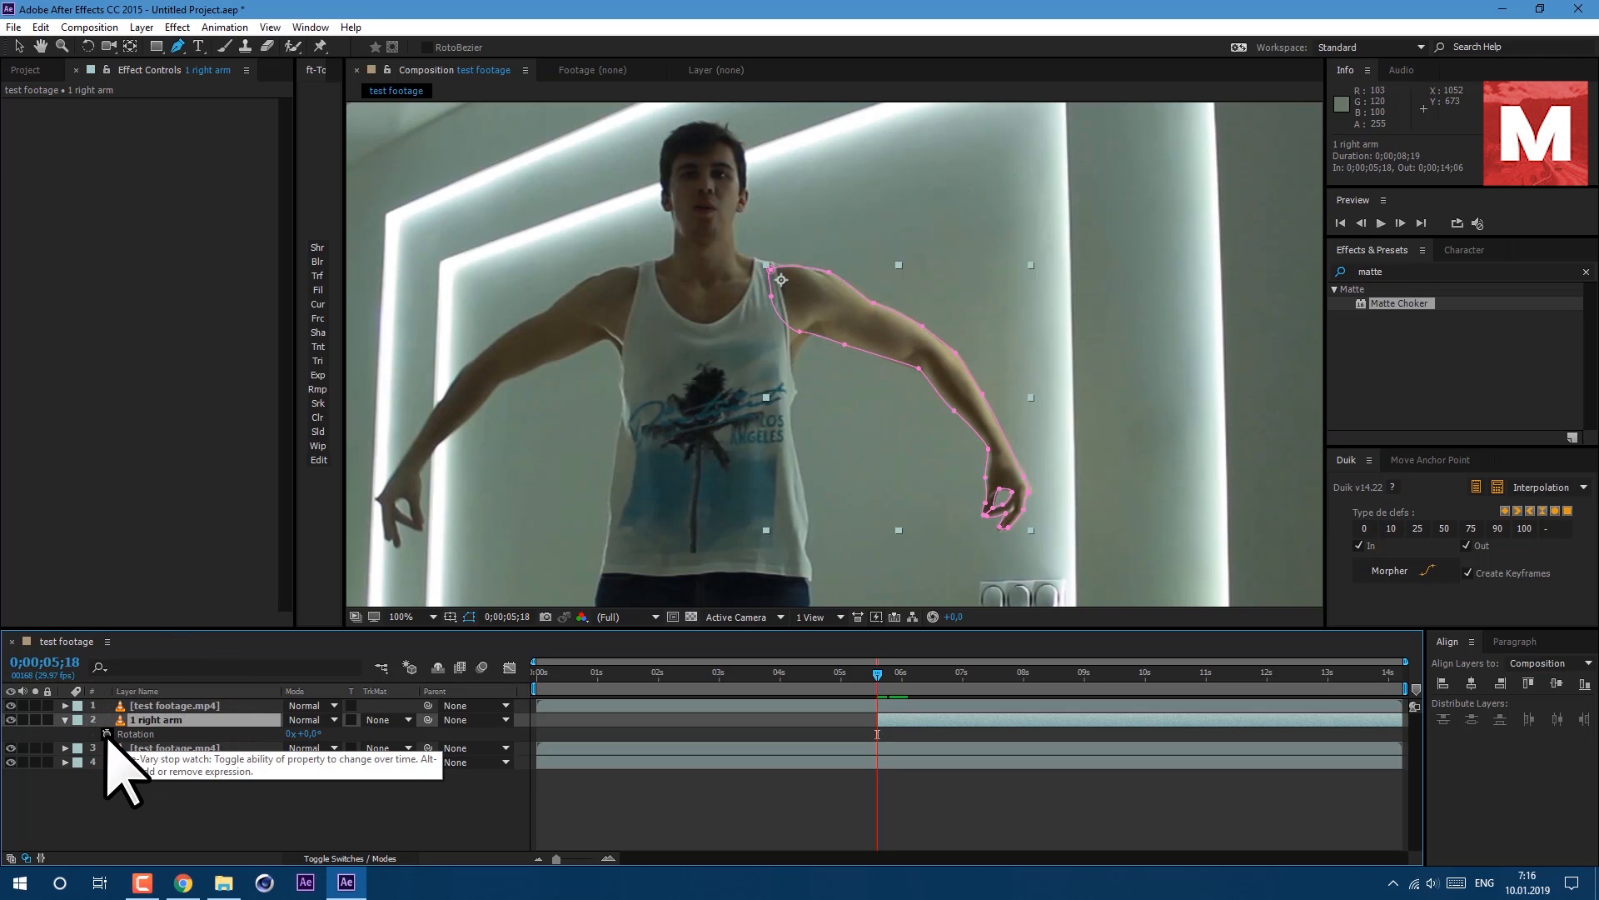
left_click(106, 733, "alt")
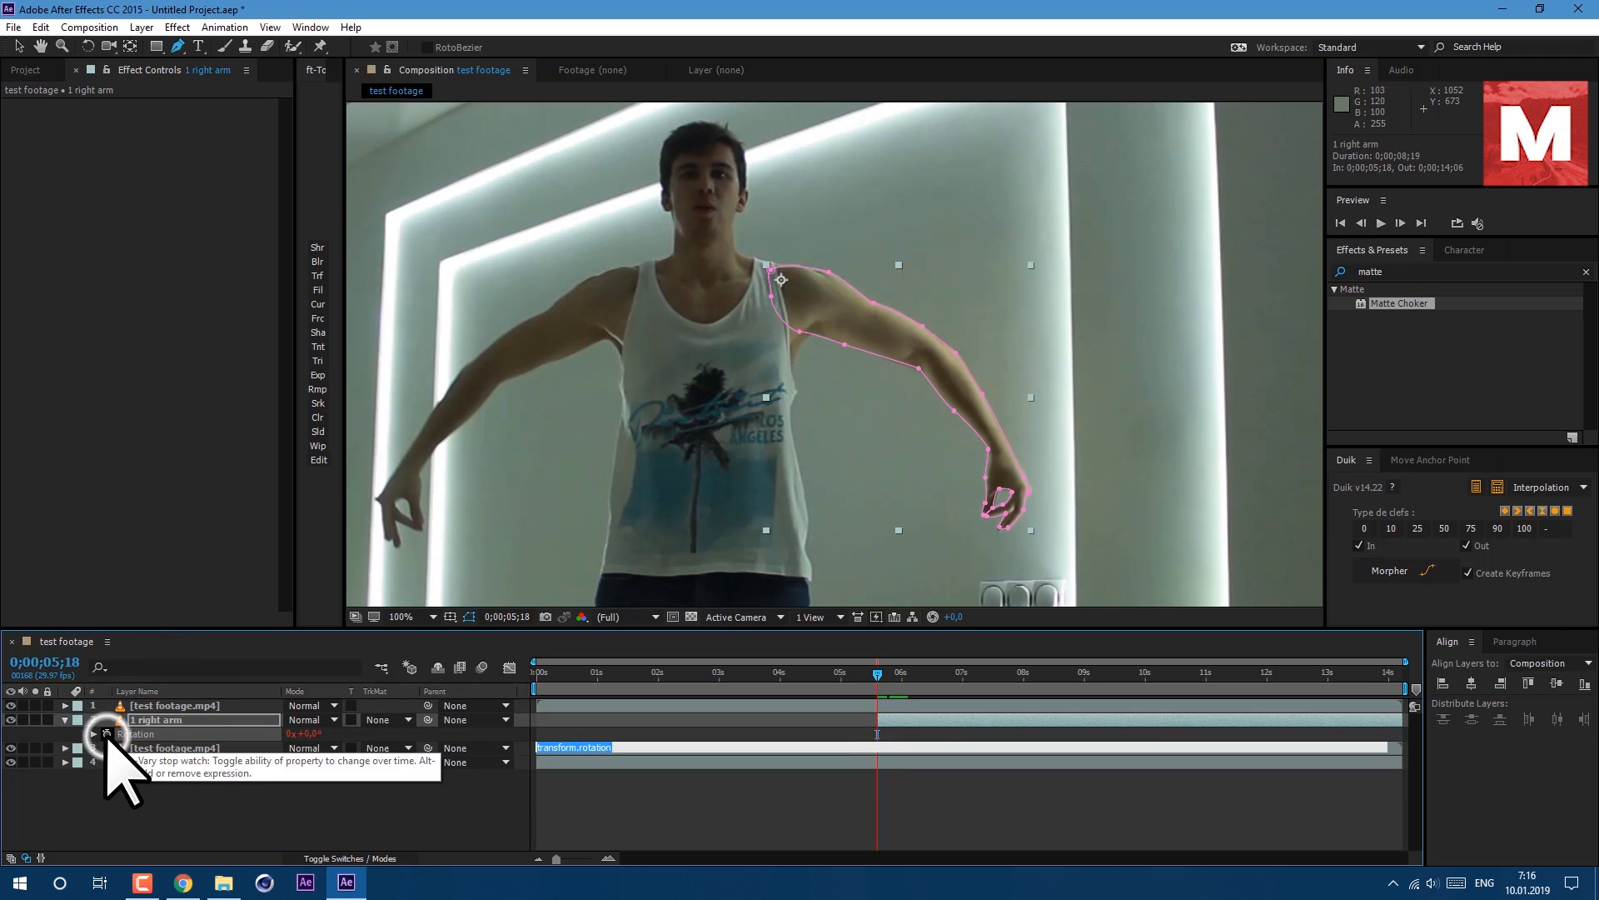
type("wiggle(1)")
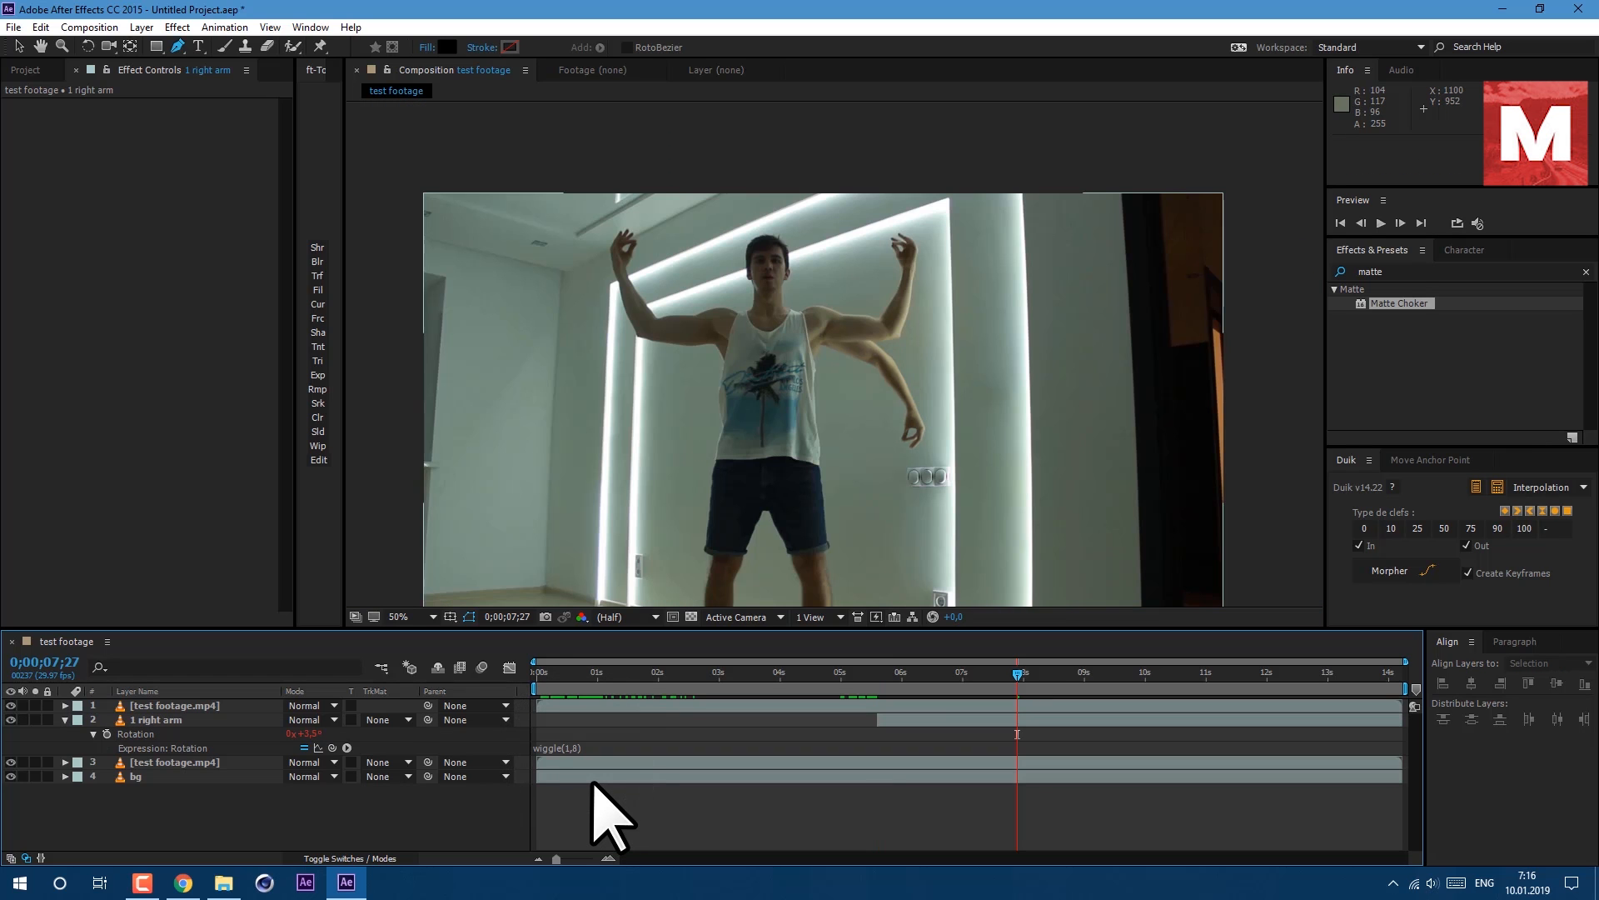
Preview the composition from about 4 seconds to check the arm motion.
key("space")
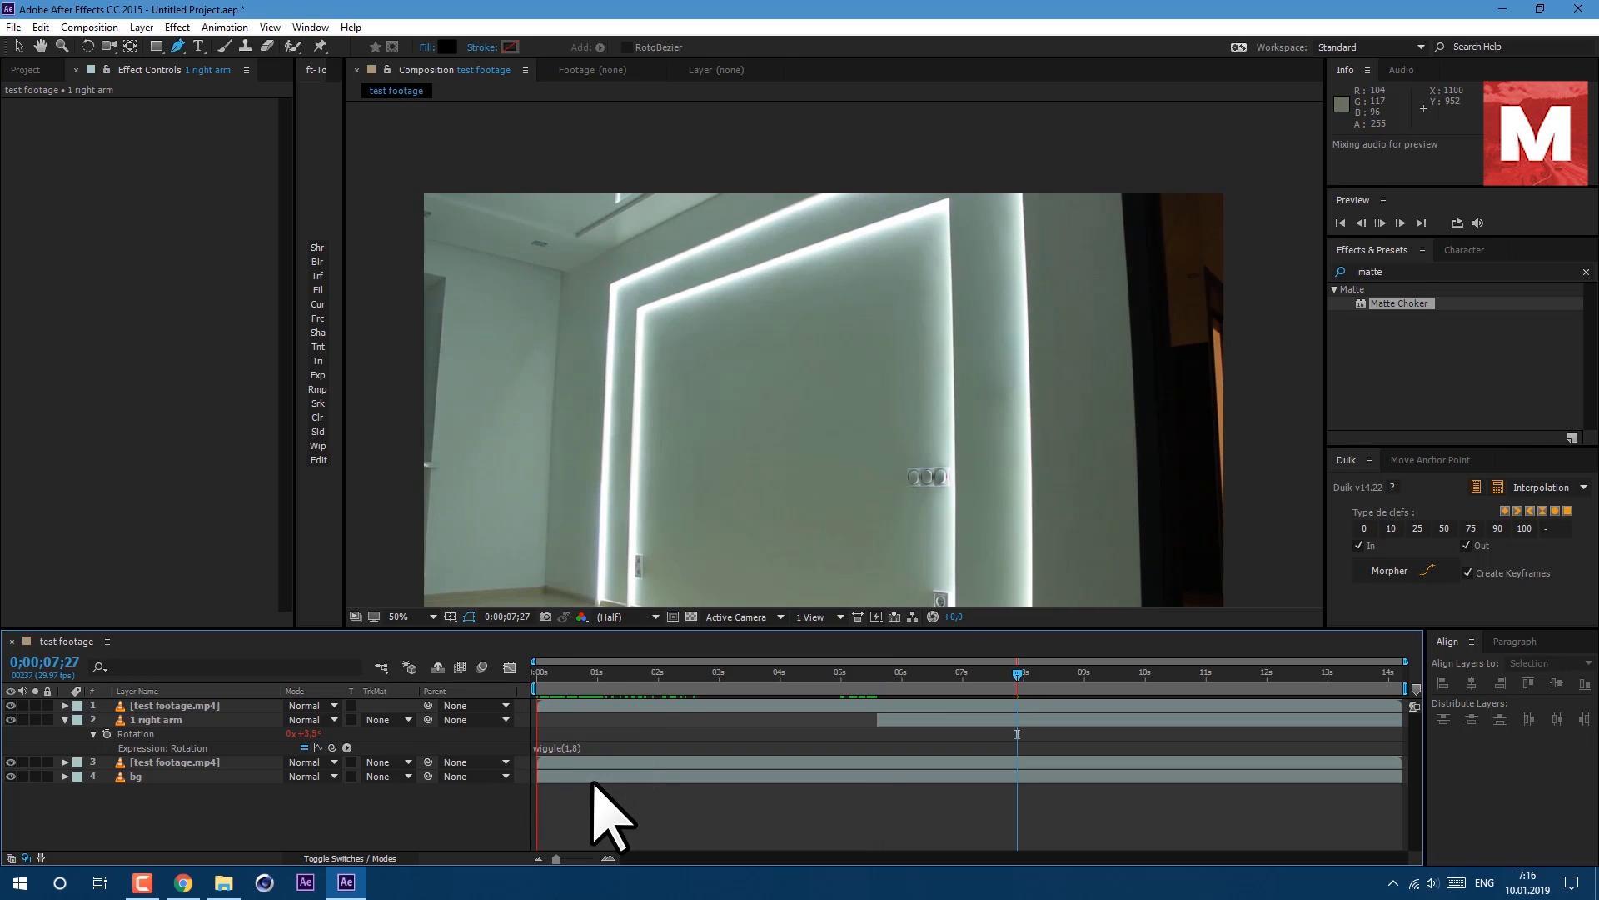
left_click(775, 691)
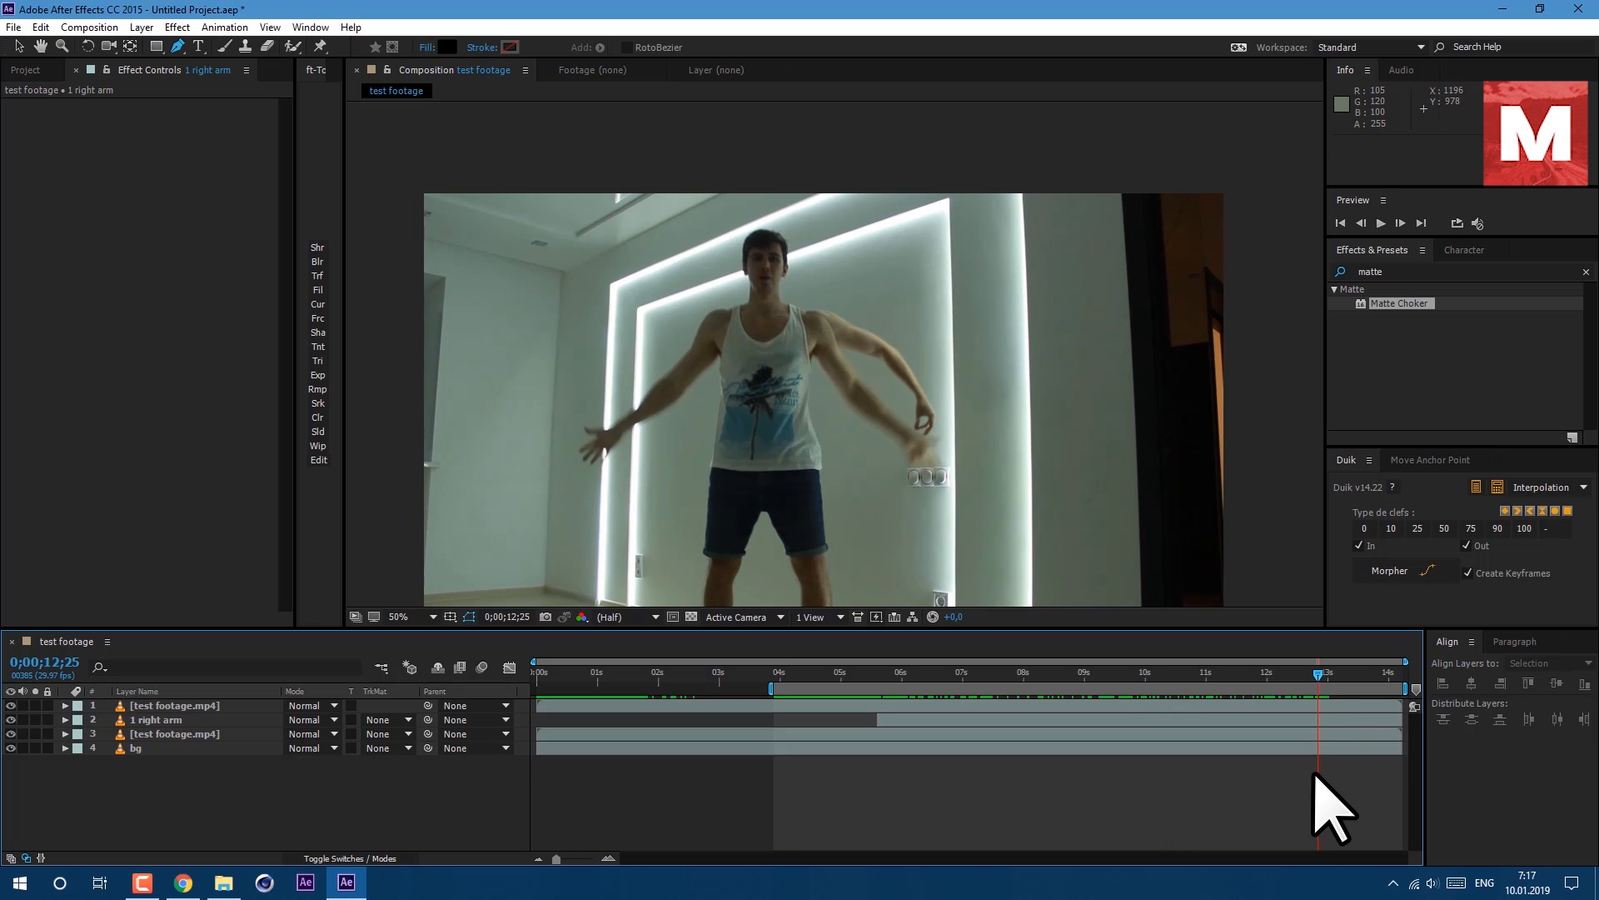
left_click_drag(1319, 768, 1312, 773)
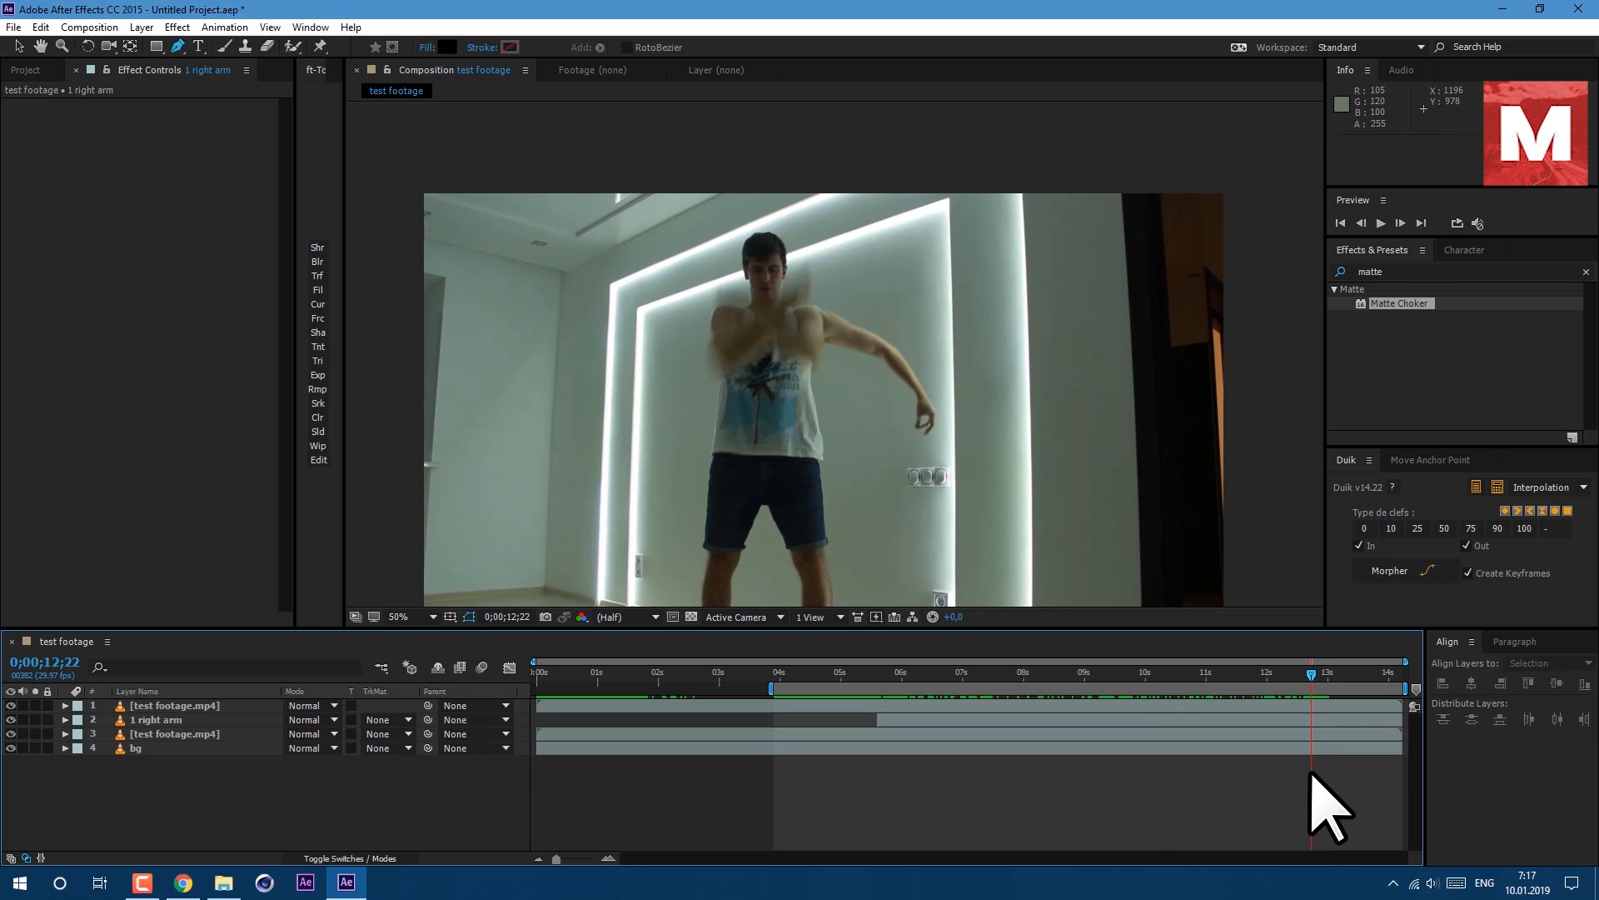
Keyframe the 1 right arm layer's Rotation at 12;23 and rotate it to about 29° at 12;27.
left_click(210, 721)
key("r")
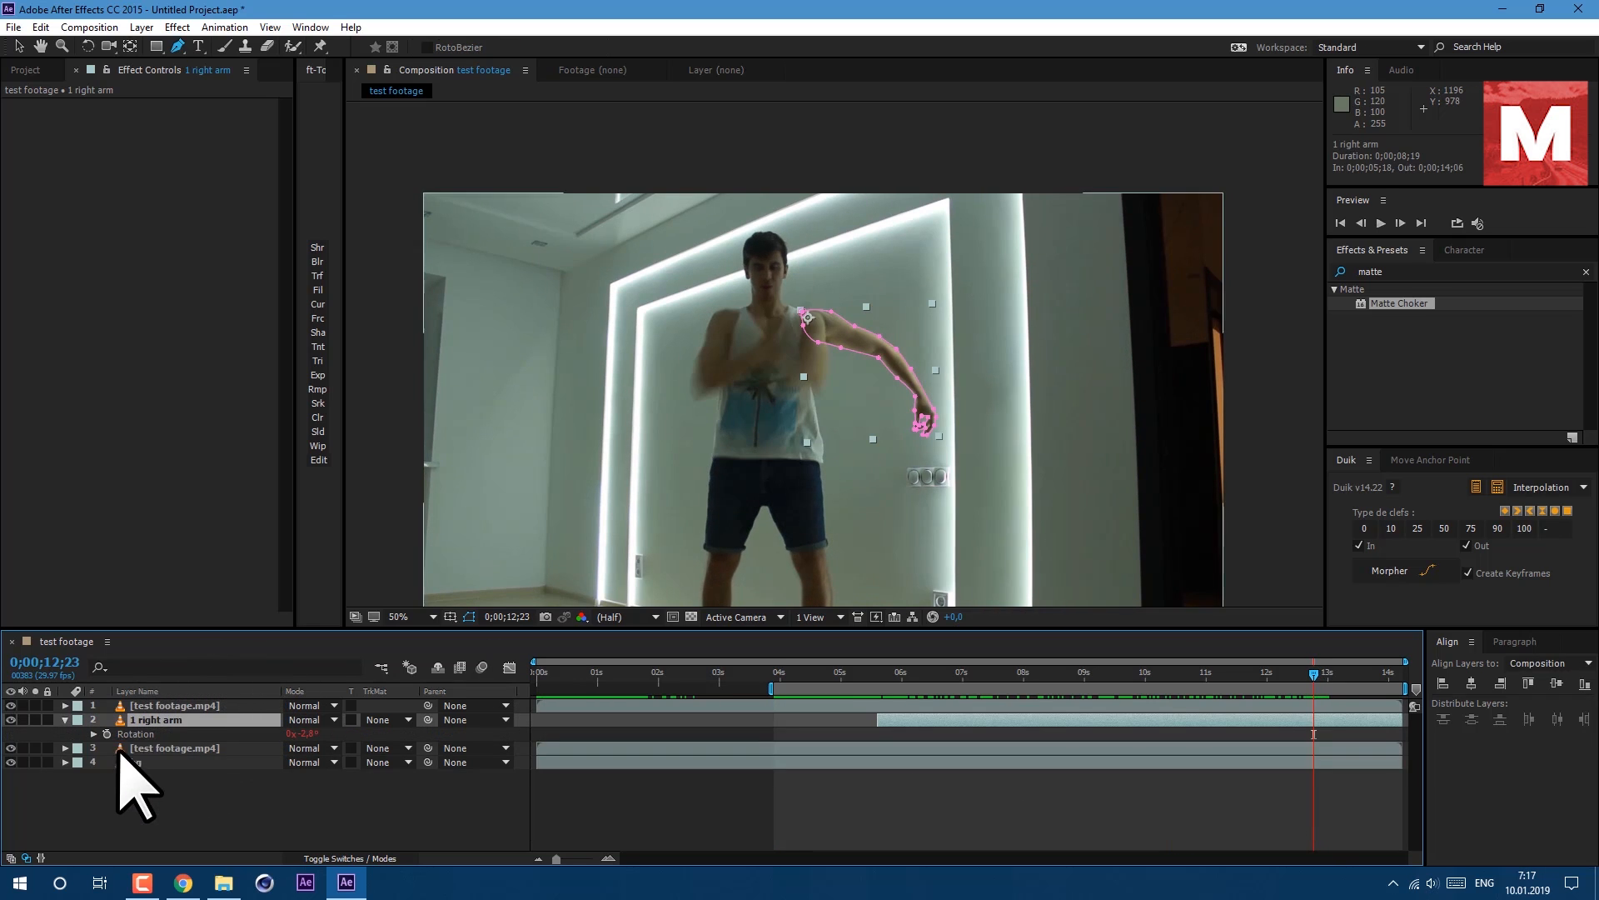
left_click(106, 734)
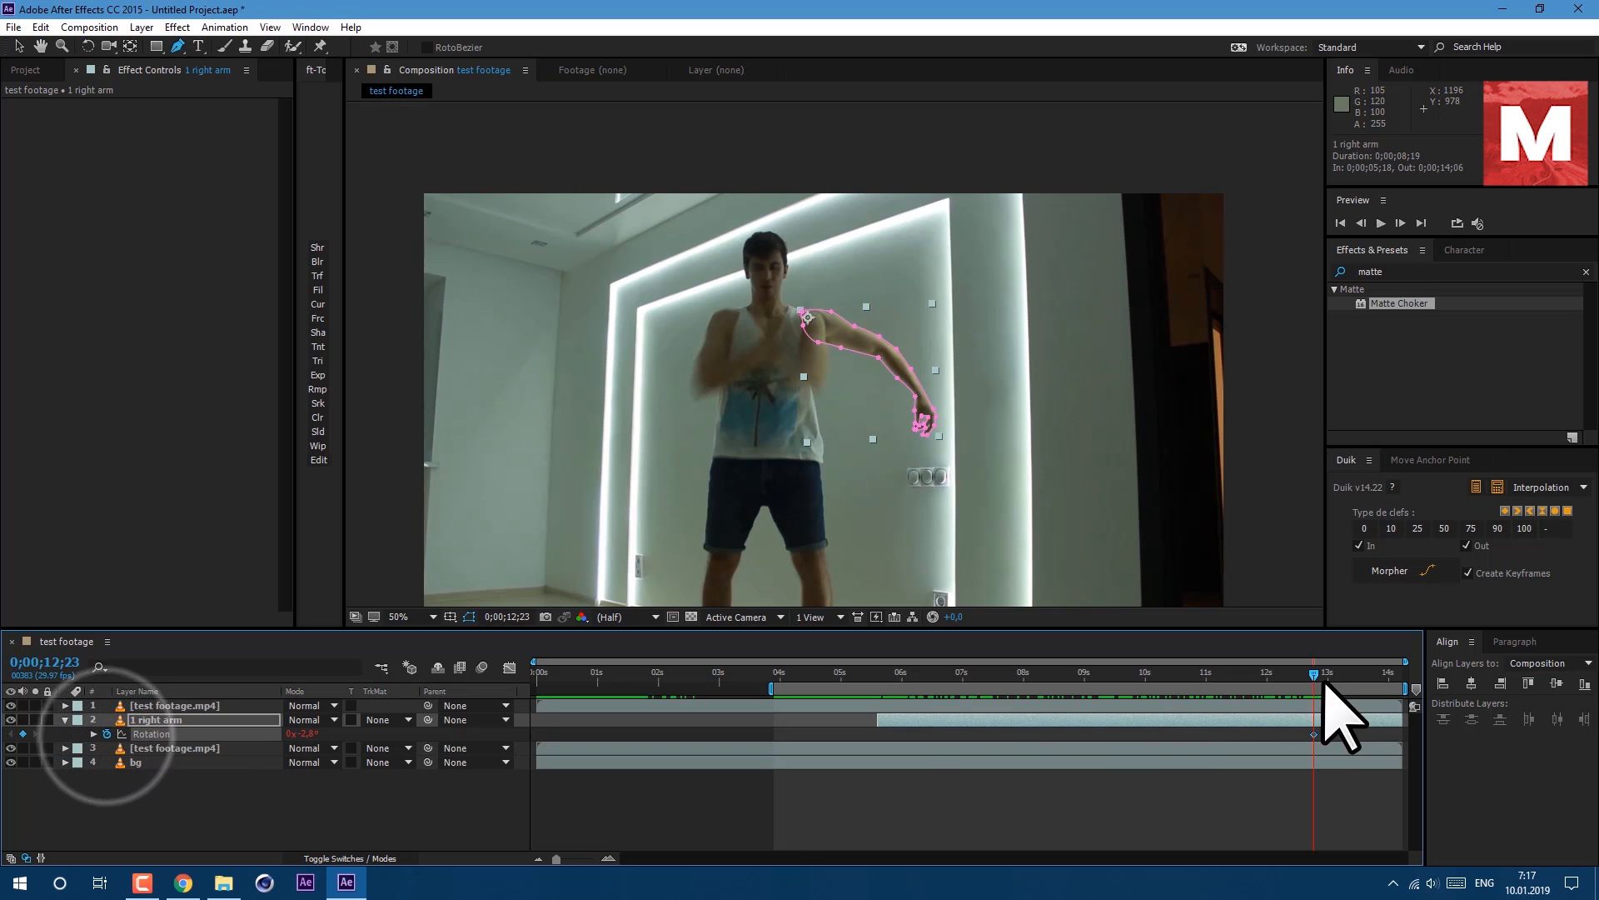
left_click_drag(1314, 677, 1324, 679)
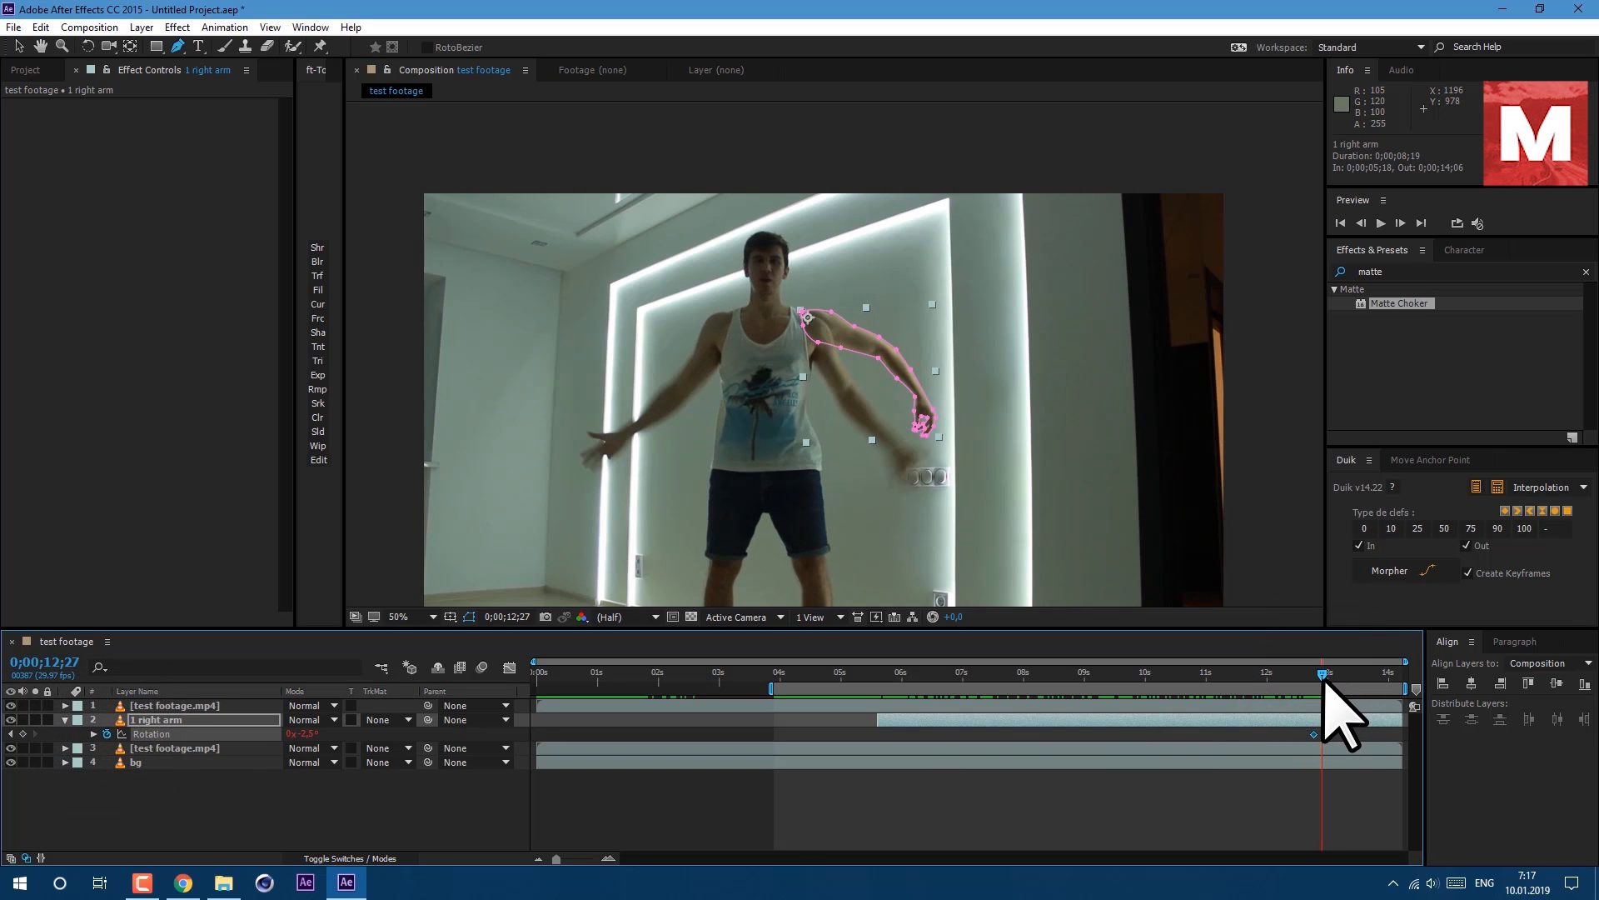
left_click_drag(310, 733, 333, 735)
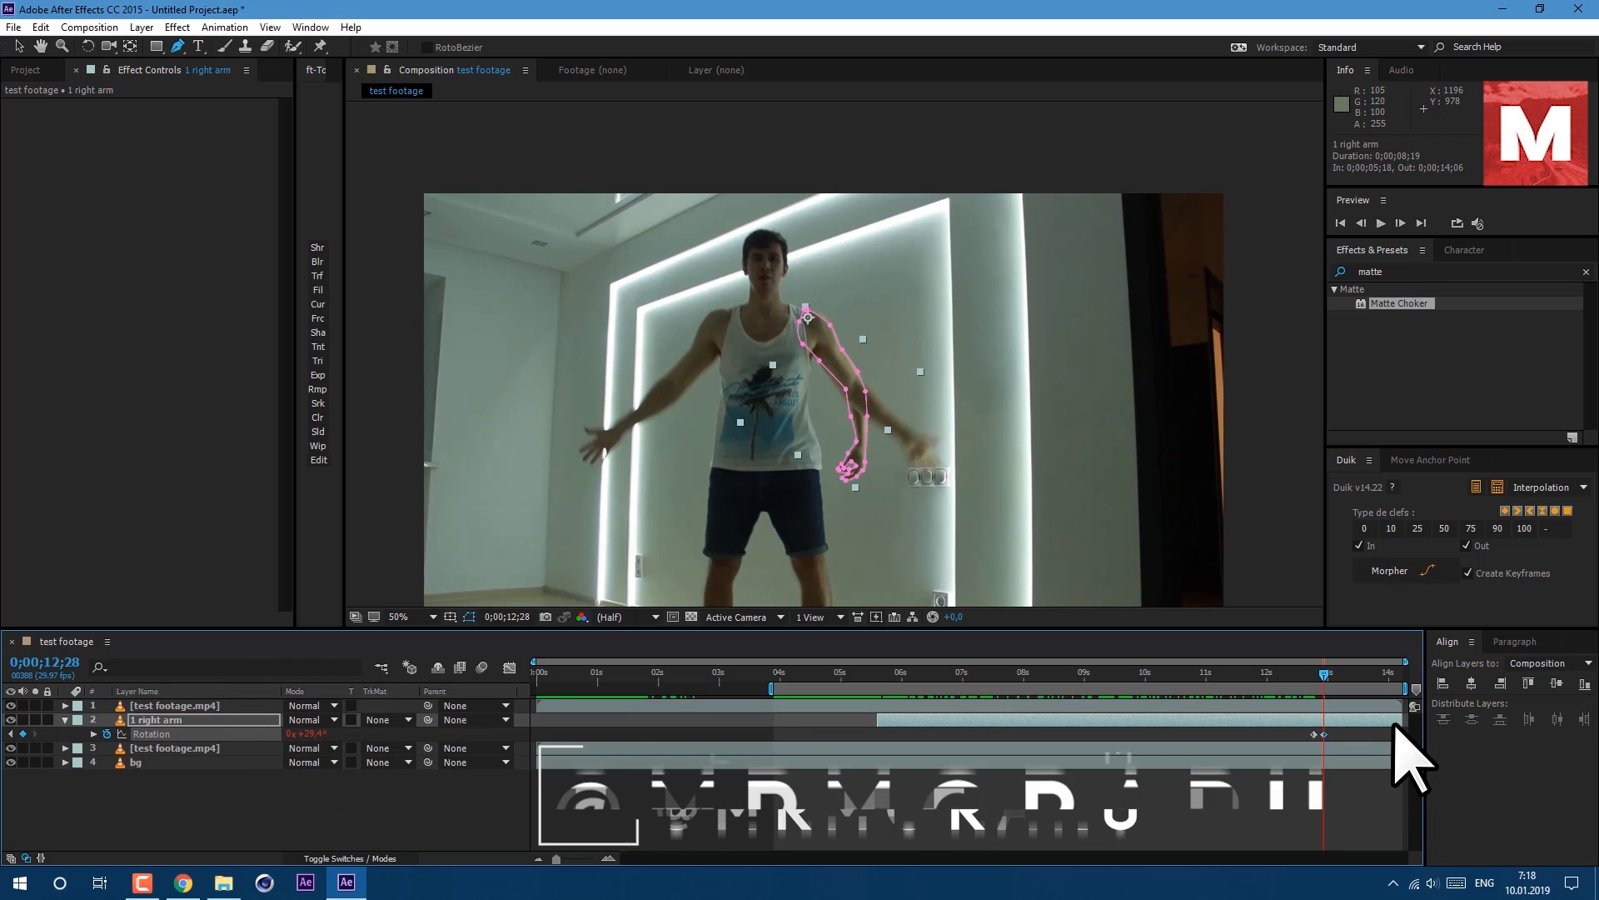
Trim the end of the 1 right arm layer to the current frame at 12;28.
left_click_drag(1402, 719, 1324, 720)
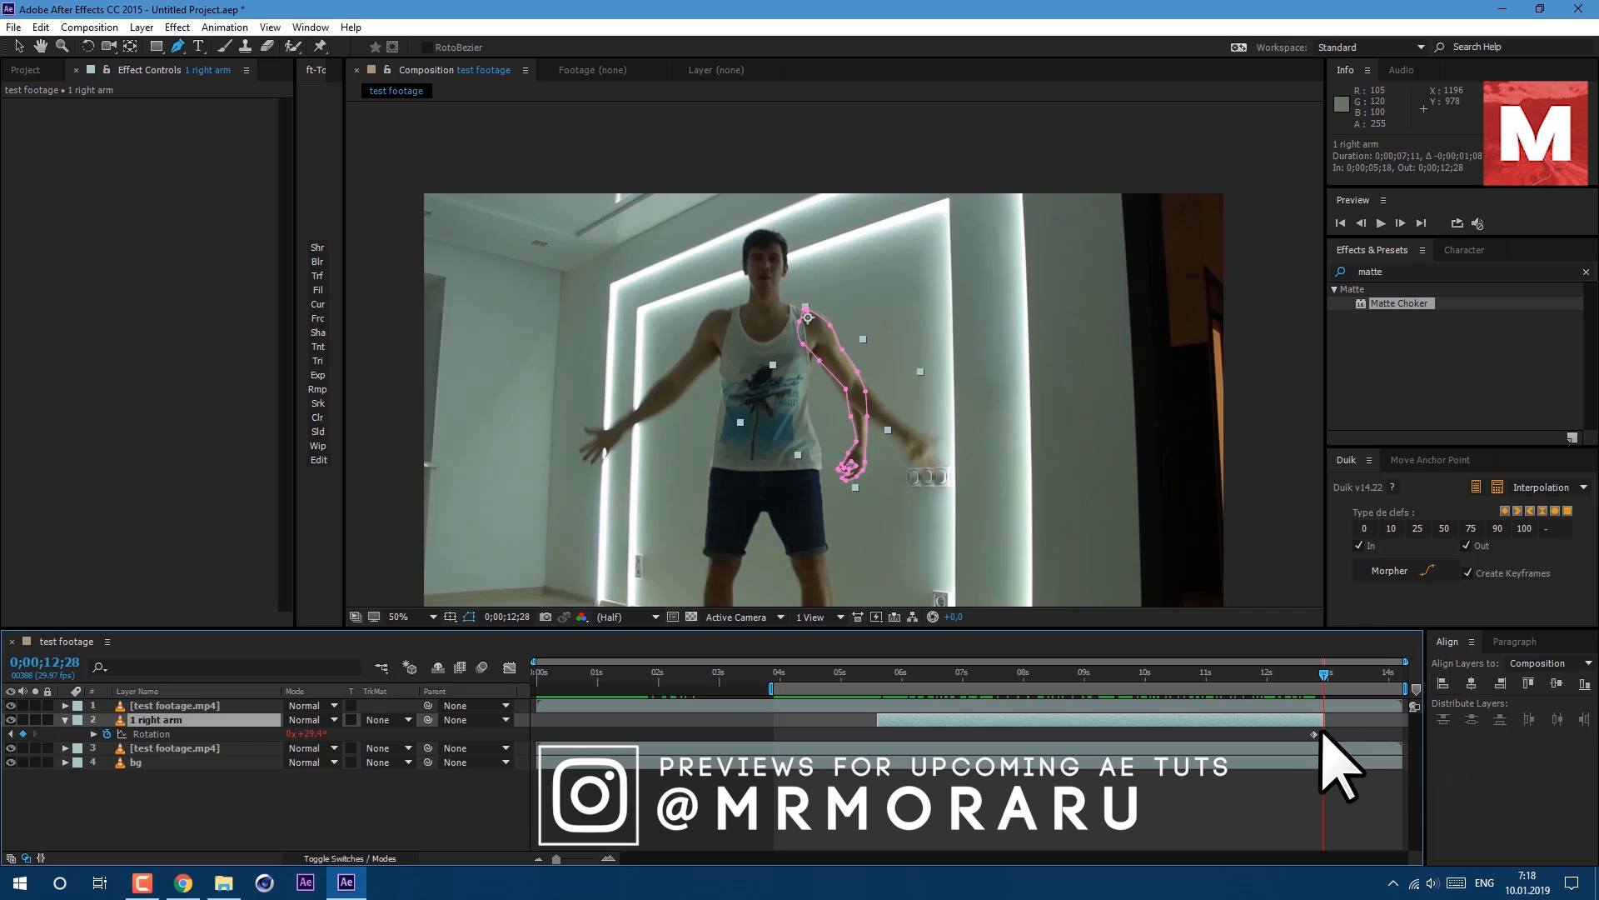
left_click(1314, 734)
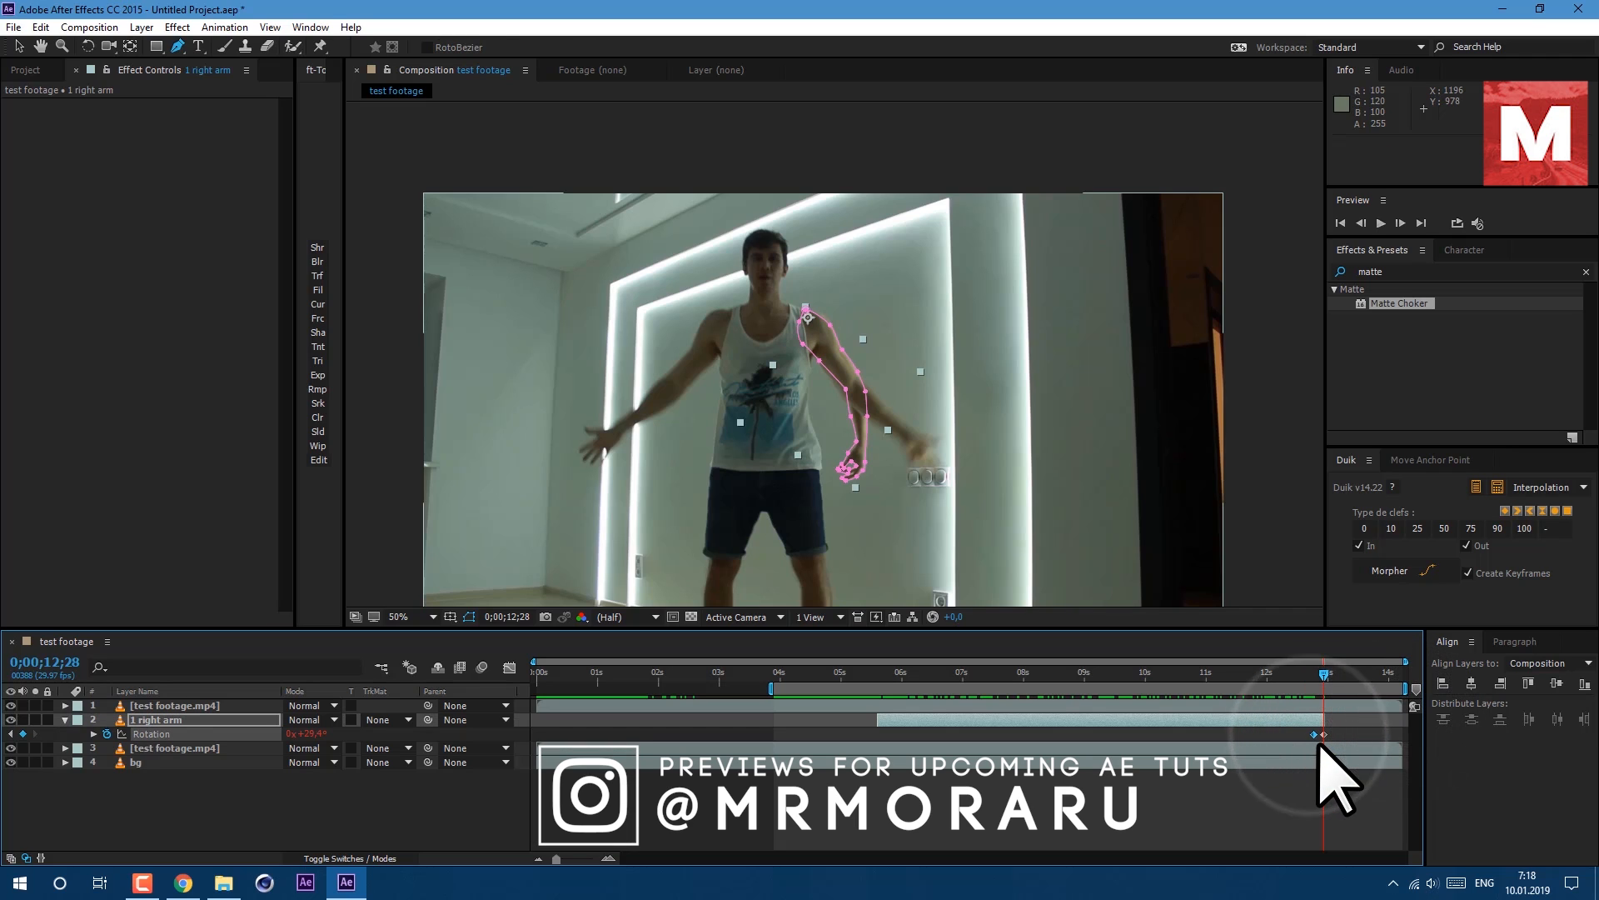
left_click(1306, 823)
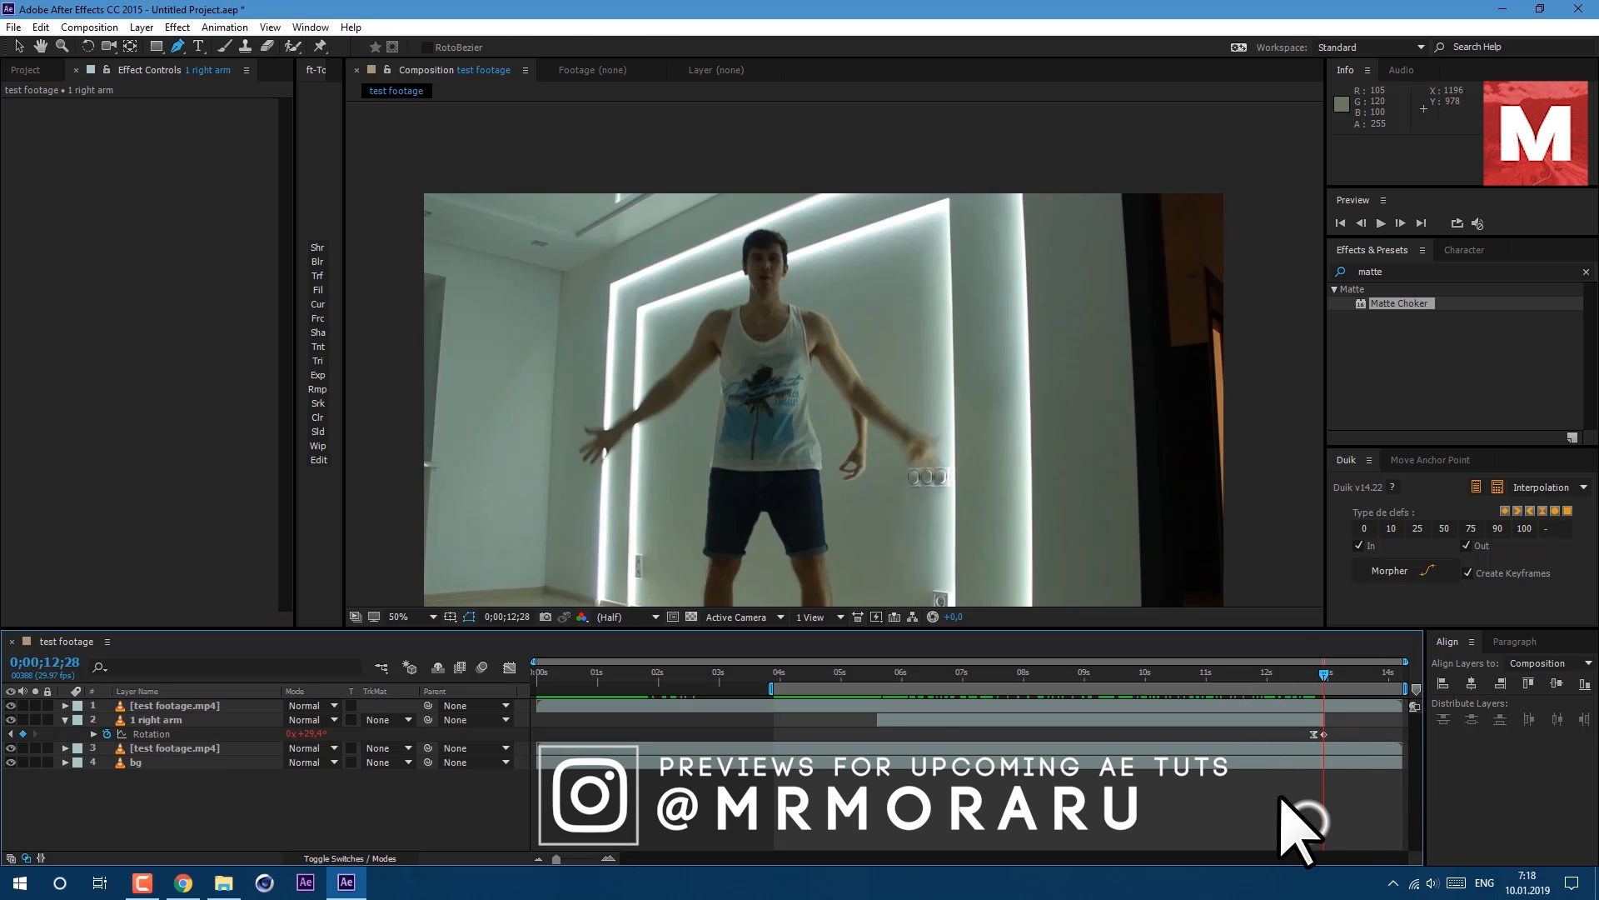
Scrub the timeline and play the preview to review the arm animation.
left_click(1301, 673)
left_click_drag(1304, 676, 1337, 693)
key("space")
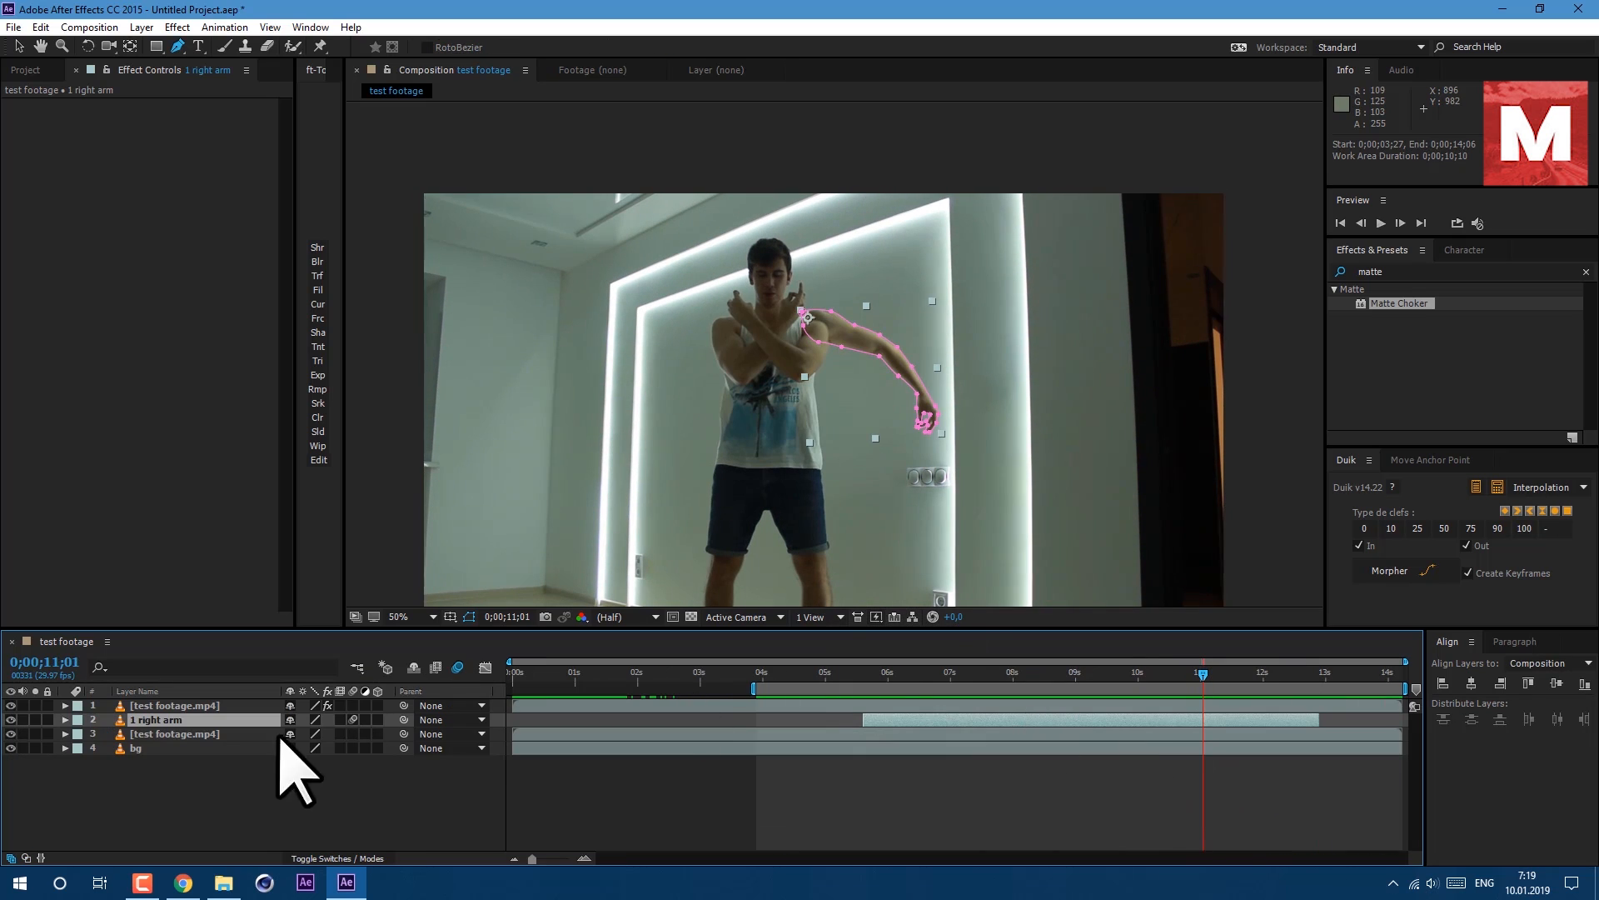
Nest the test footage composition into a new composition from the project.
left_click(25, 70)
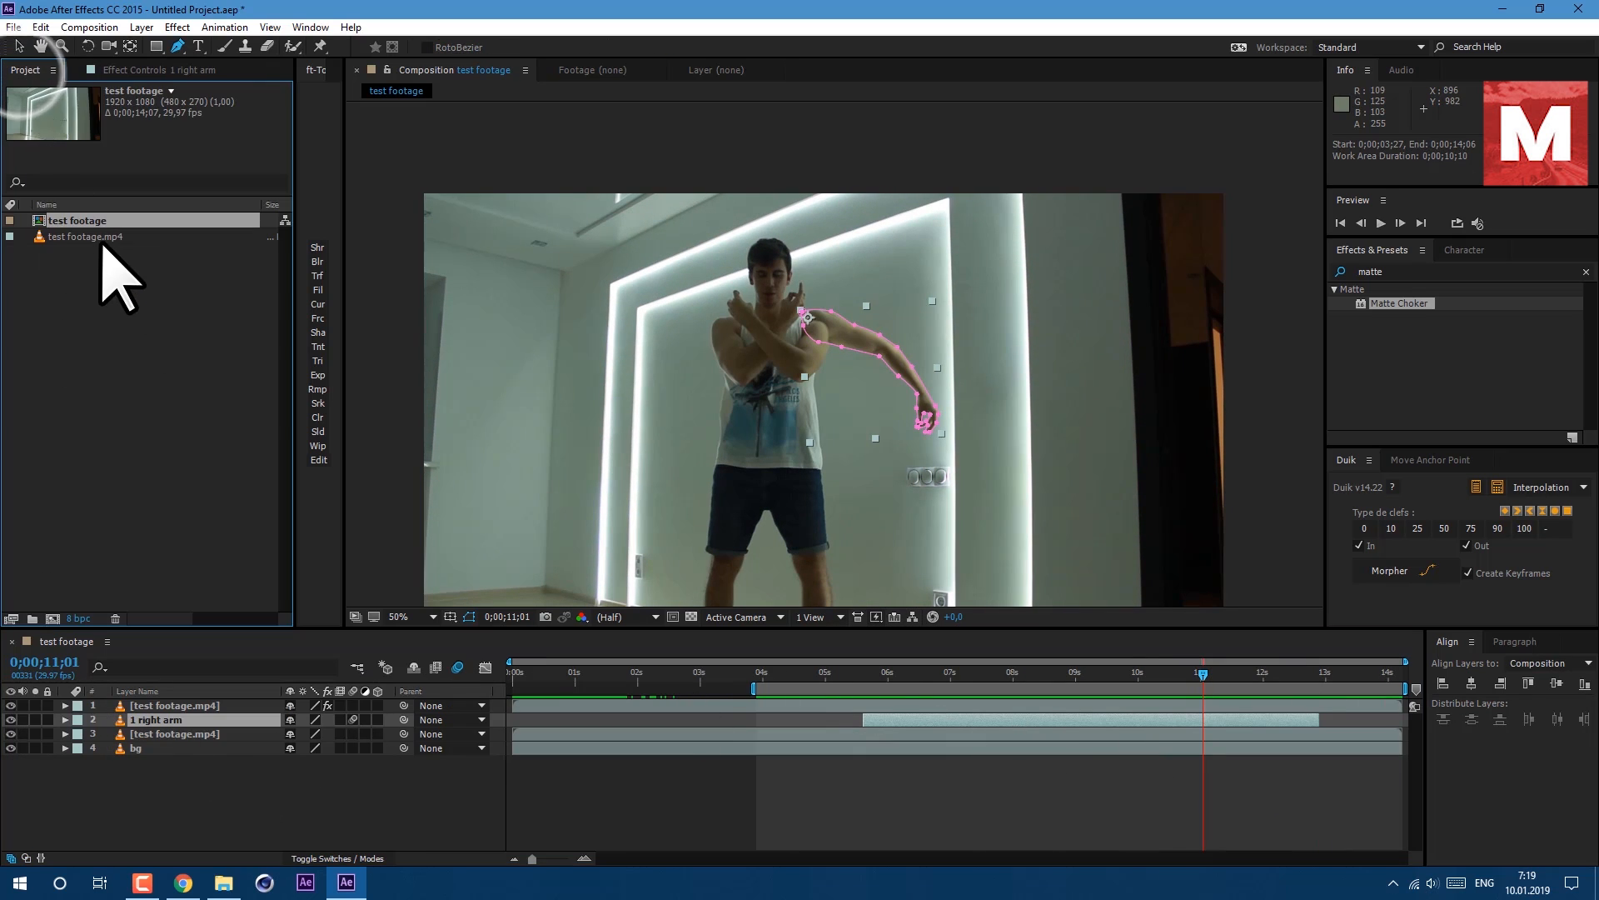
left_click_drag(75, 275, 53, 618)
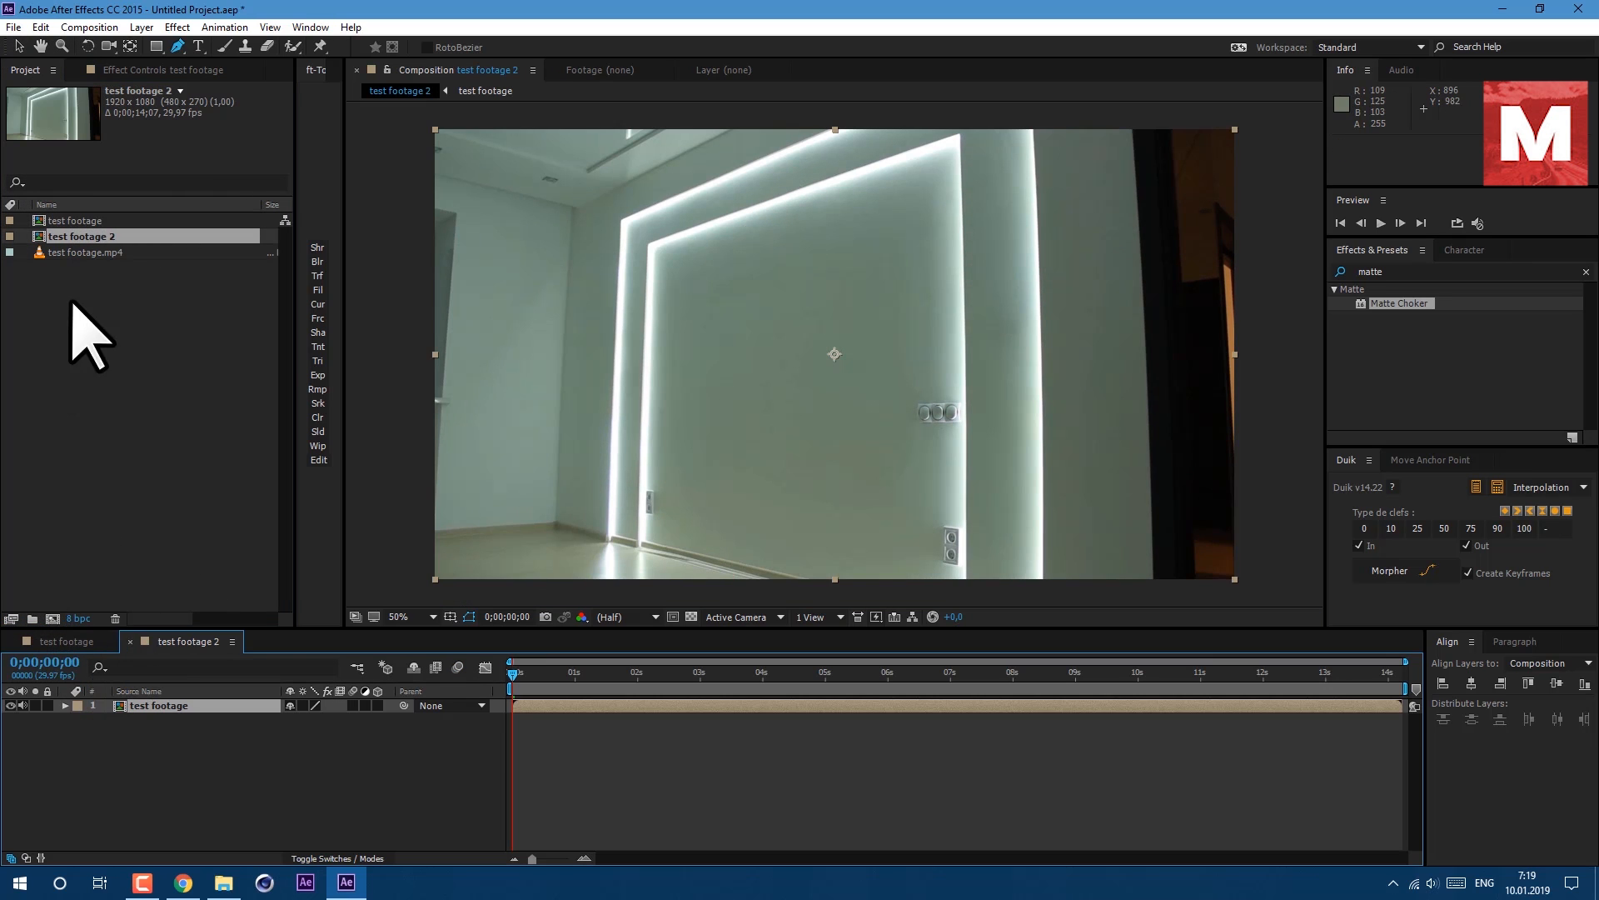
Rename the new composition to final.
left_click(93, 238)
key("Return")
type("final")
key("Return")
Apply the Curves effect to the test footage layer in final and bend the curve upward to brighten the footage.
left_click(1387, 272)
type("curves")
left_click_drag(1449, 358, 250, 705)
left_click(542, 672)
key("space")
left_click_drag(141, 275, 169, 298)
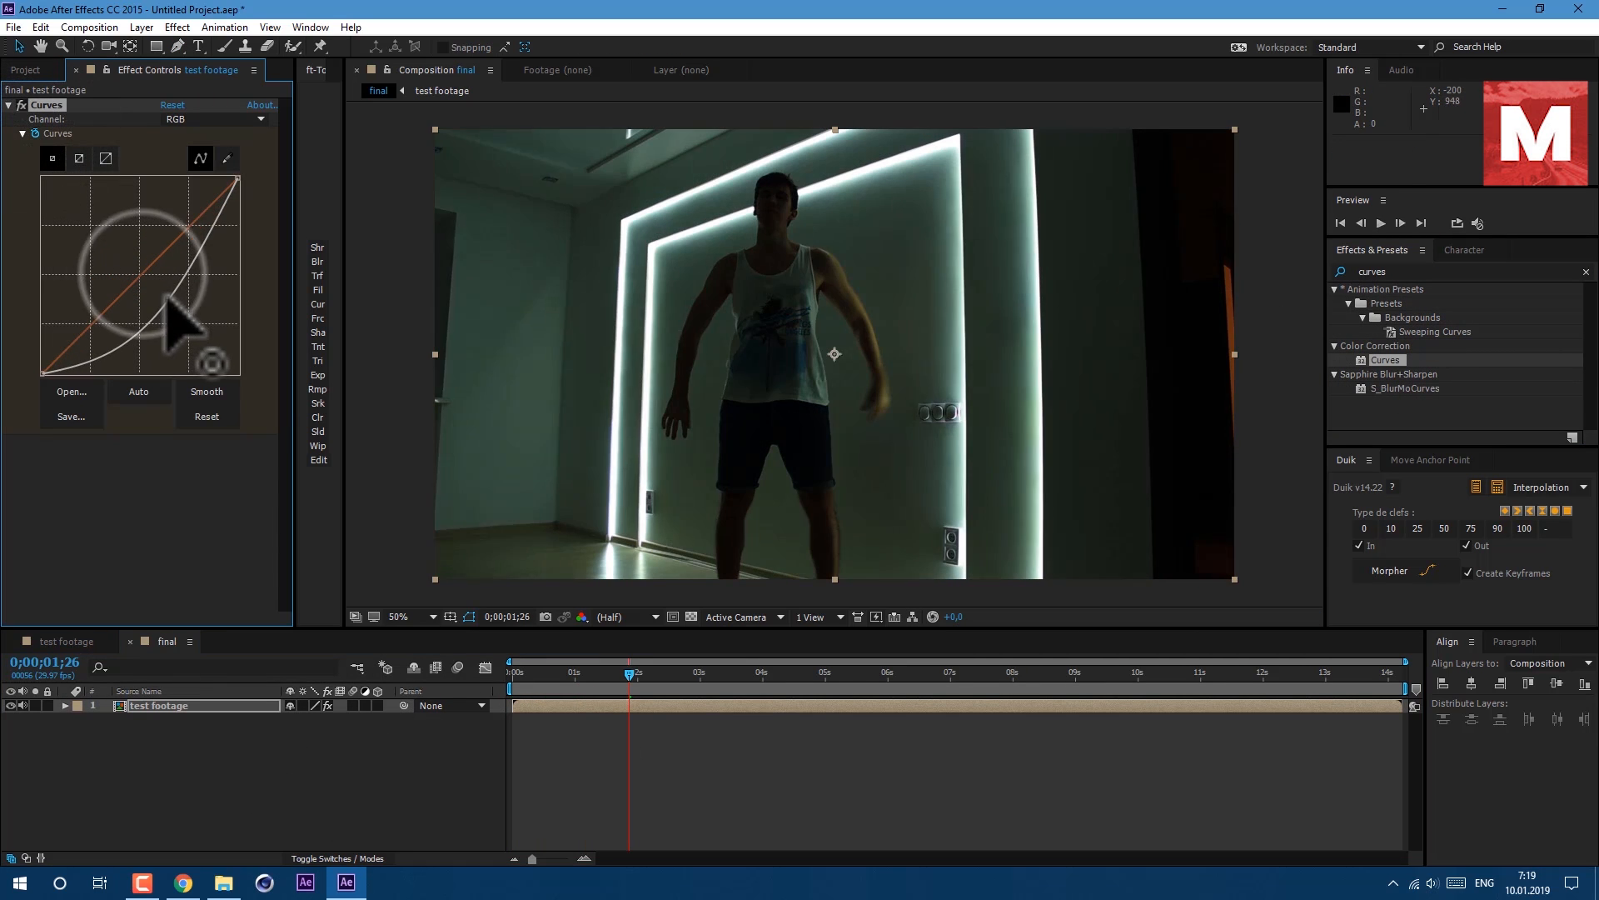
left_click_drag(629, 671, 835, 714)
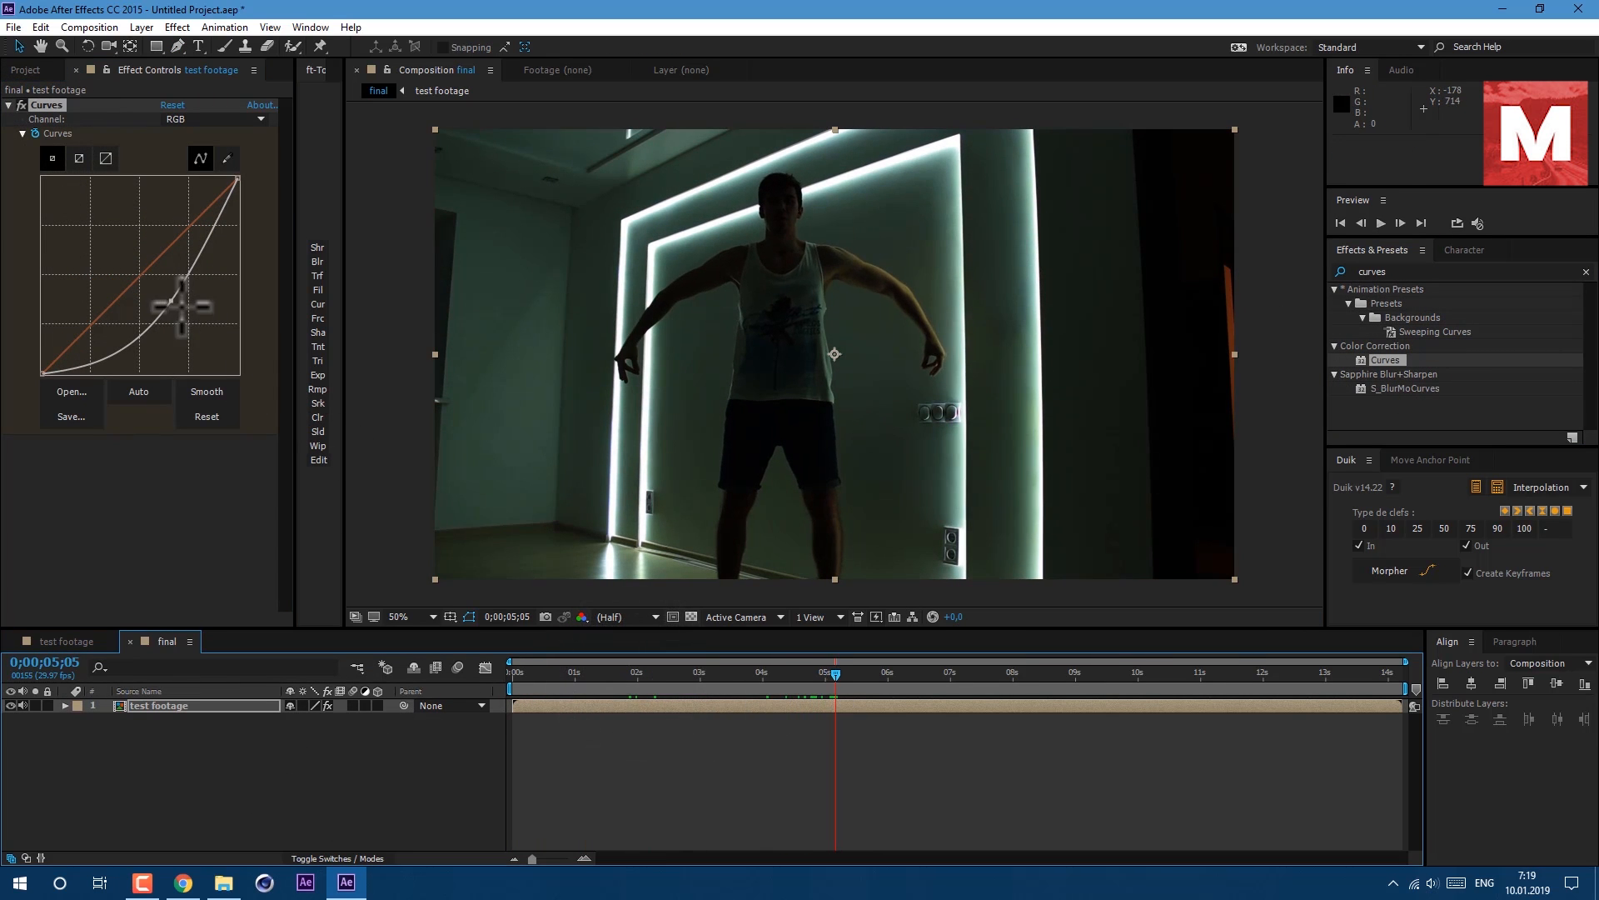
left_click_drag(182, 306, 104, 238)
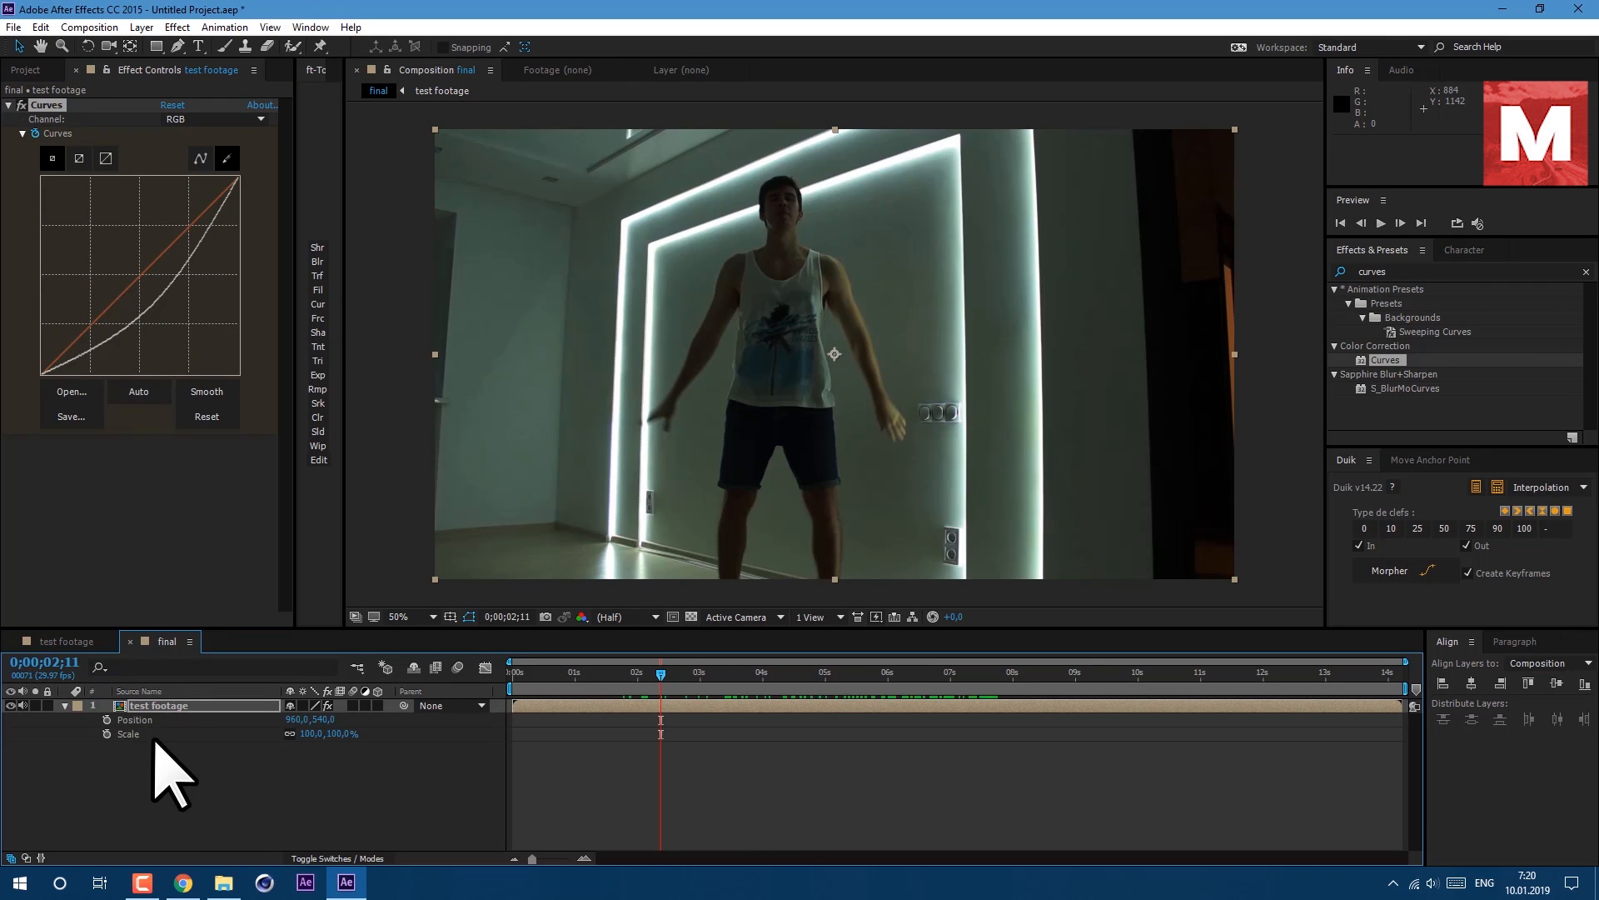
Keyframe the test footage layer's Position and Scale at 6;15 and nudge its position to about 842,372.
left_click(107, 720)
left_click_drag(661, 720, 899, 716)
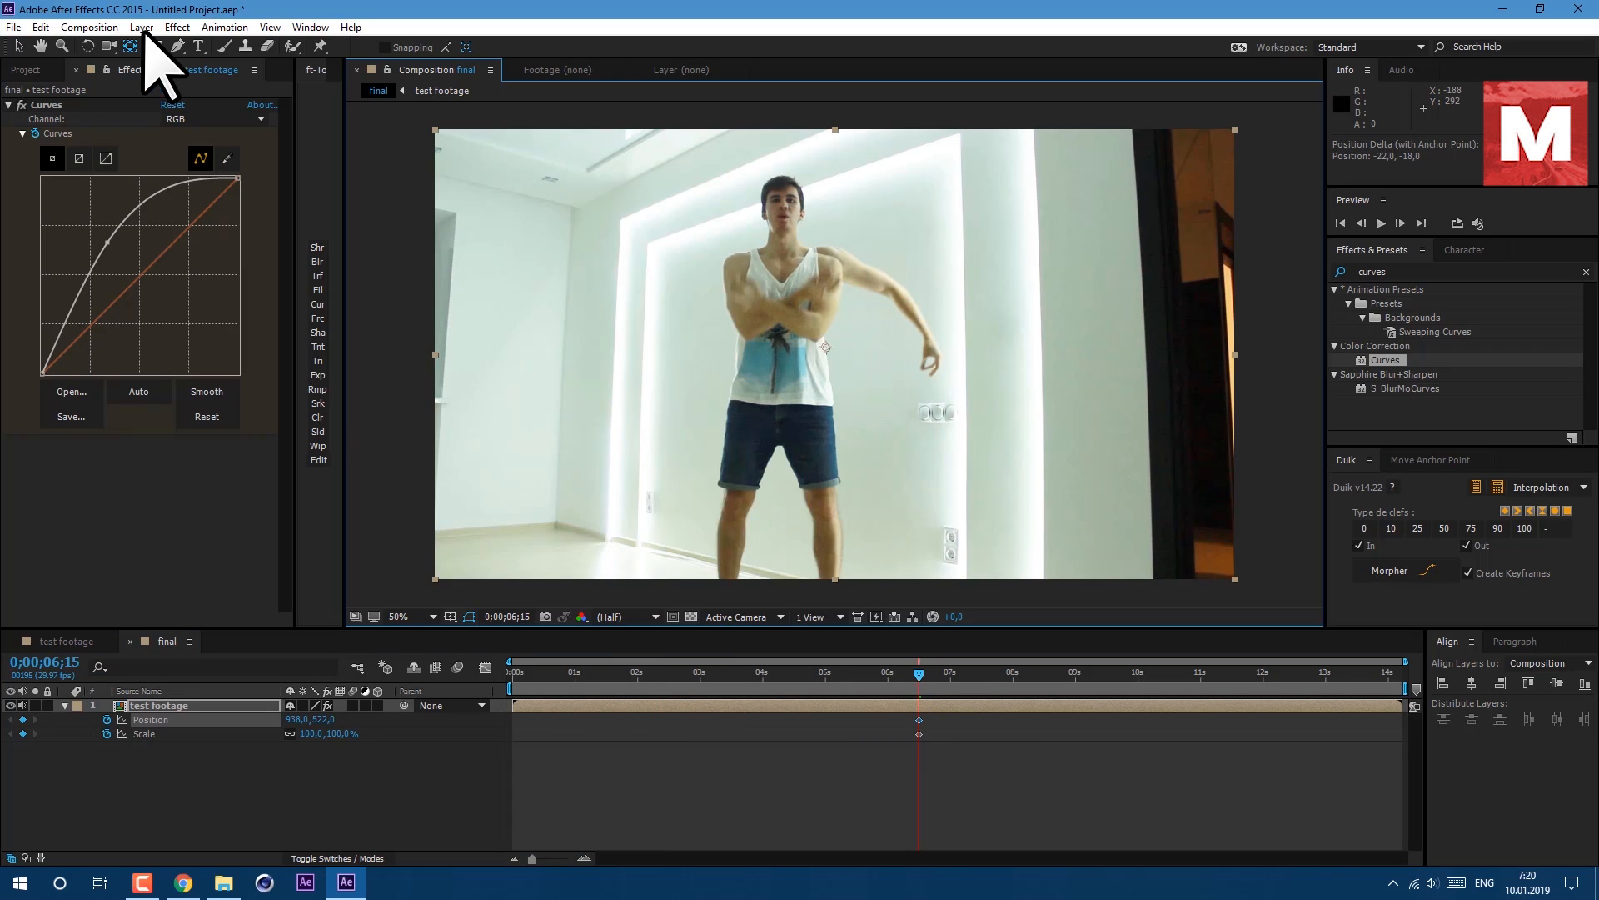
left_click(131, 46)
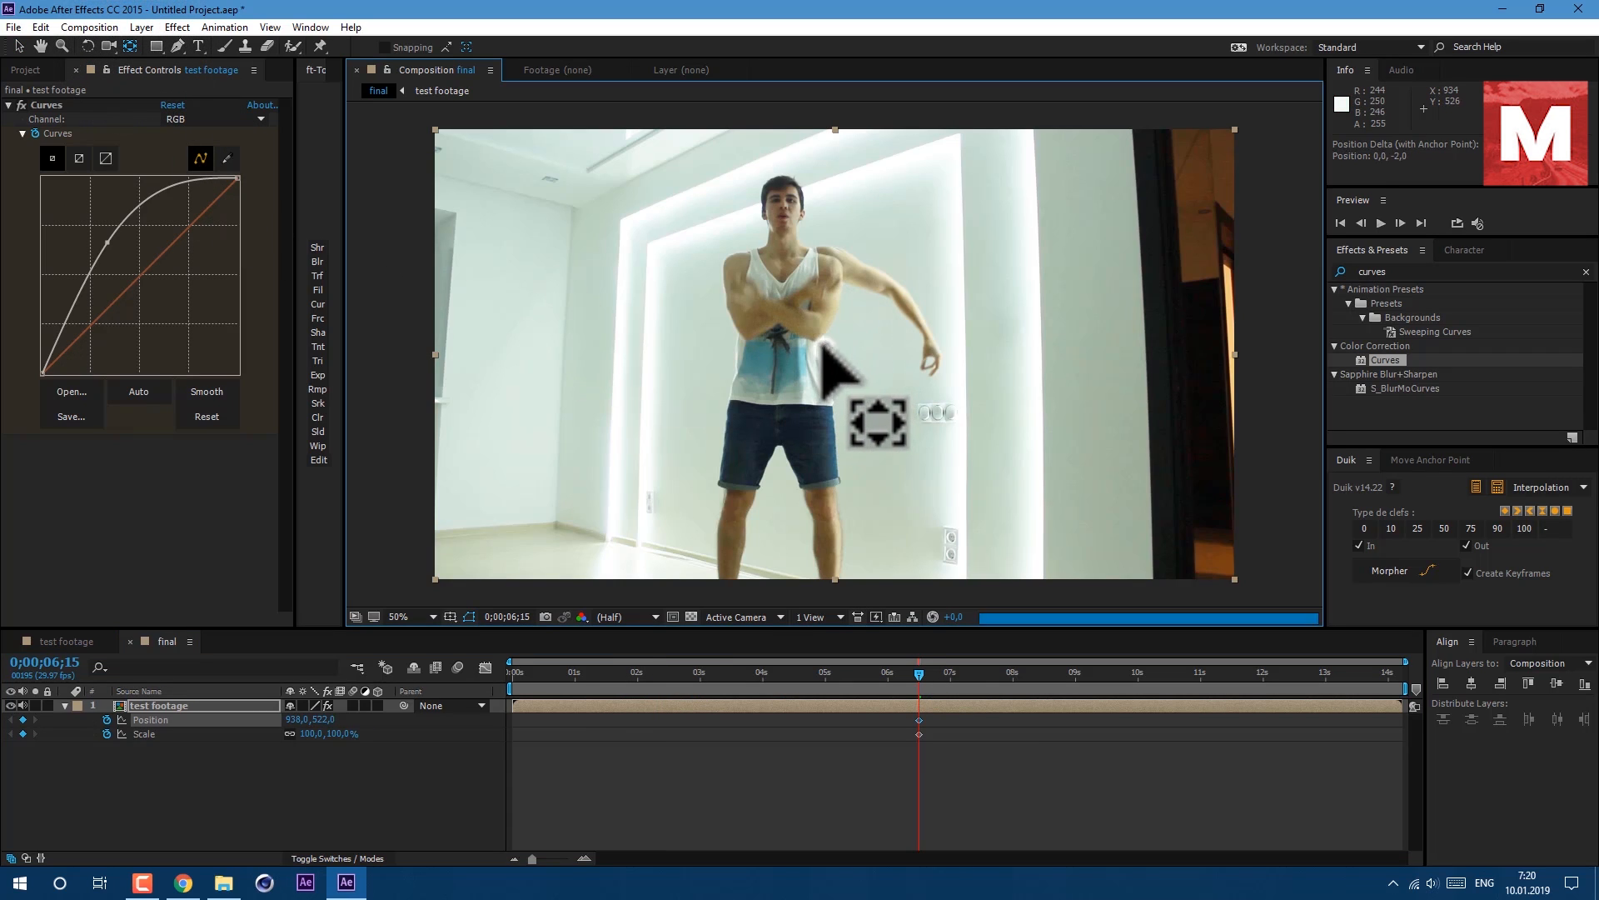
left_click_drag(825, 349, 825, 348)
left_click_drag(783, 287, 785, 283)
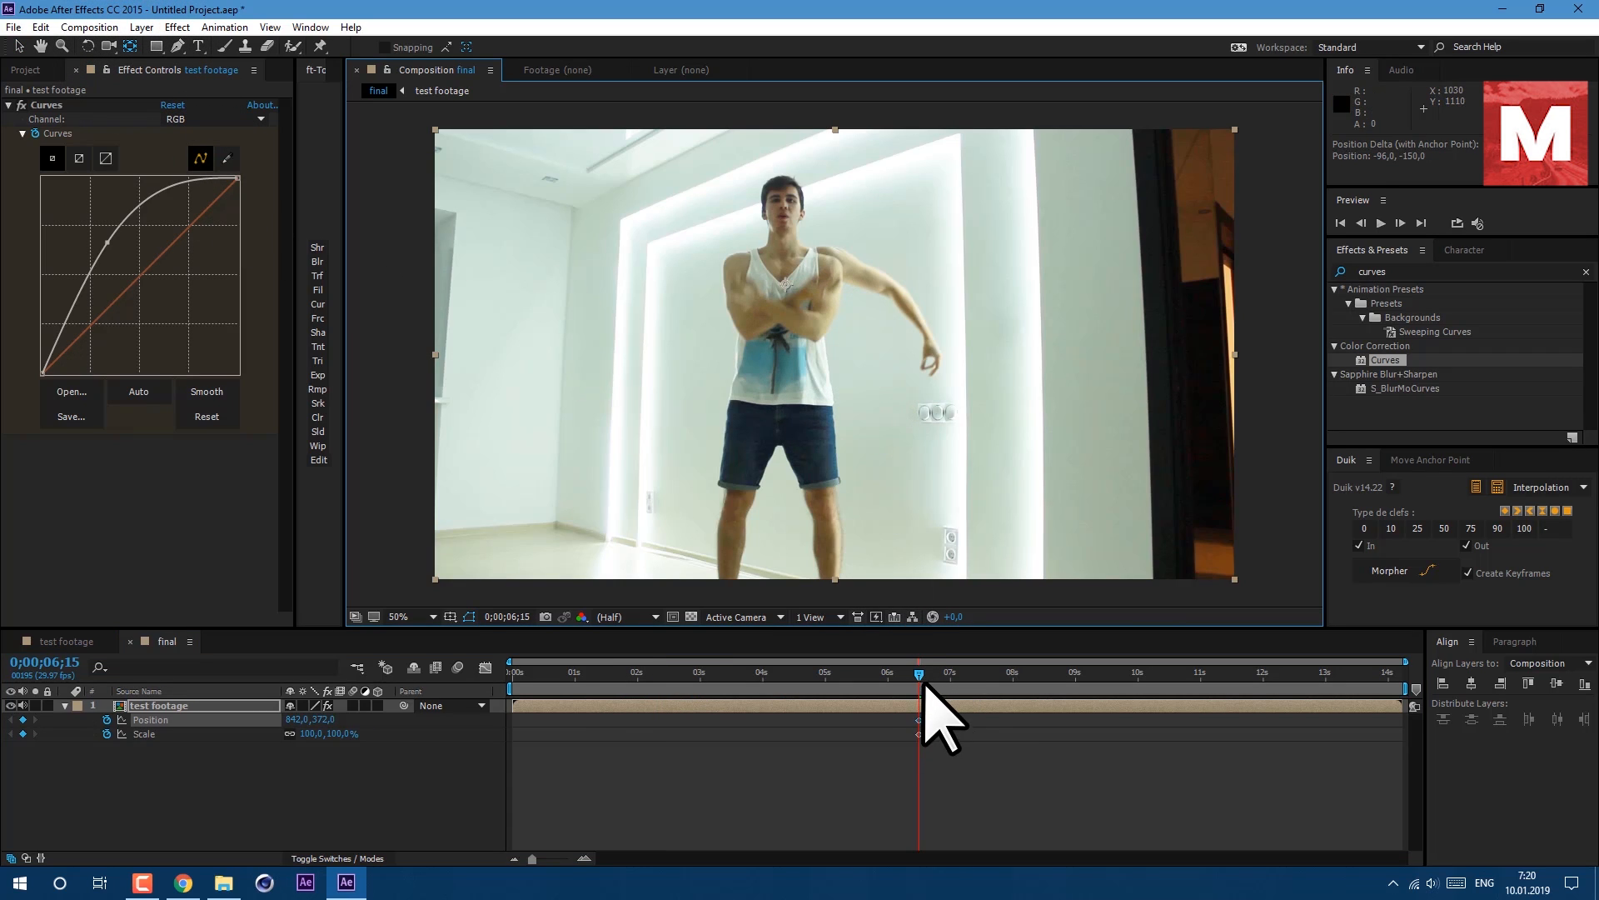
Increase the test footage layer's Scale at the start of the timeline and preview the zoom.
left_click_drag(918, 673, 515, 689)
left_click_drag(312, 734, 363, 748)
key("space")
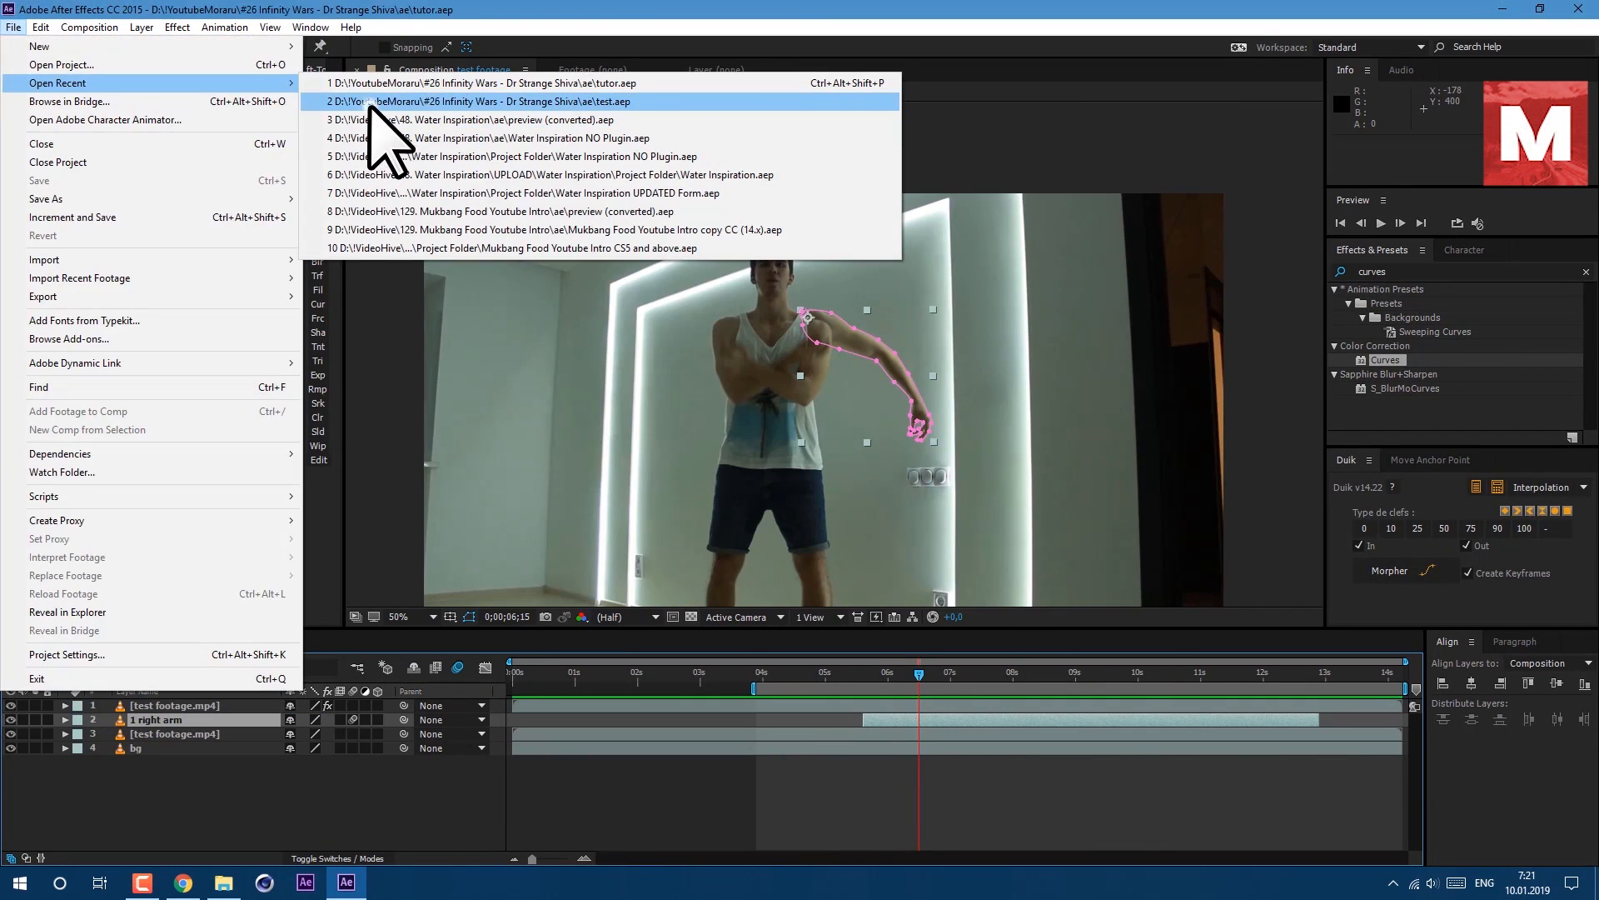
Open the recent project test.aep and inspect the arm layers in its MVI_5846 composition.
left_click(371, 102)
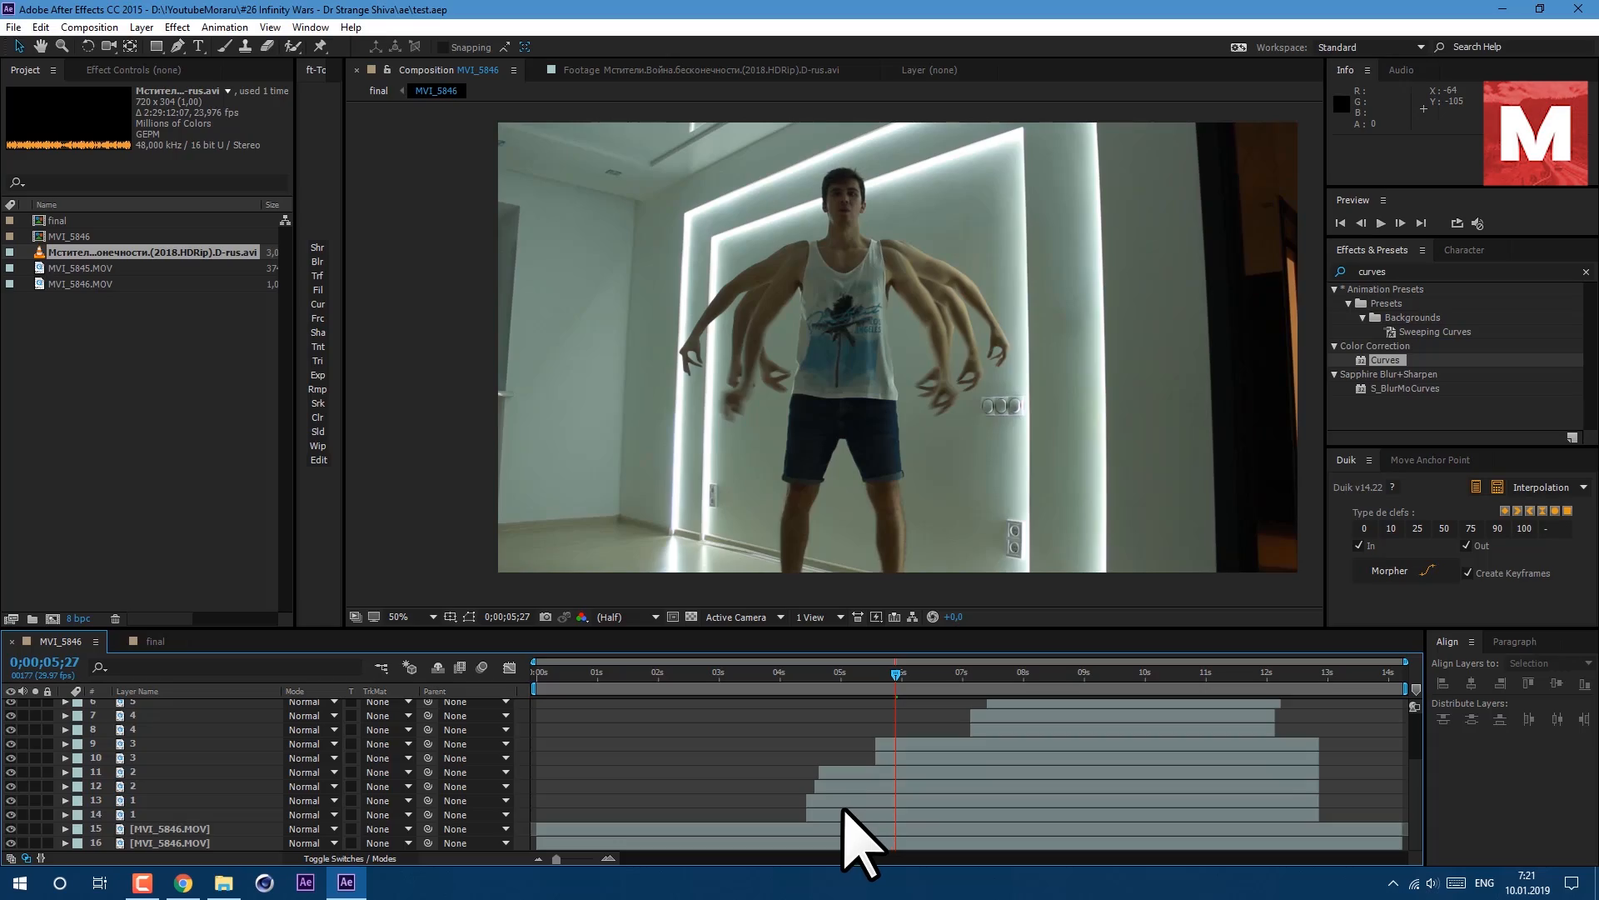
left_click(844, 812)
left_click(842, 802)
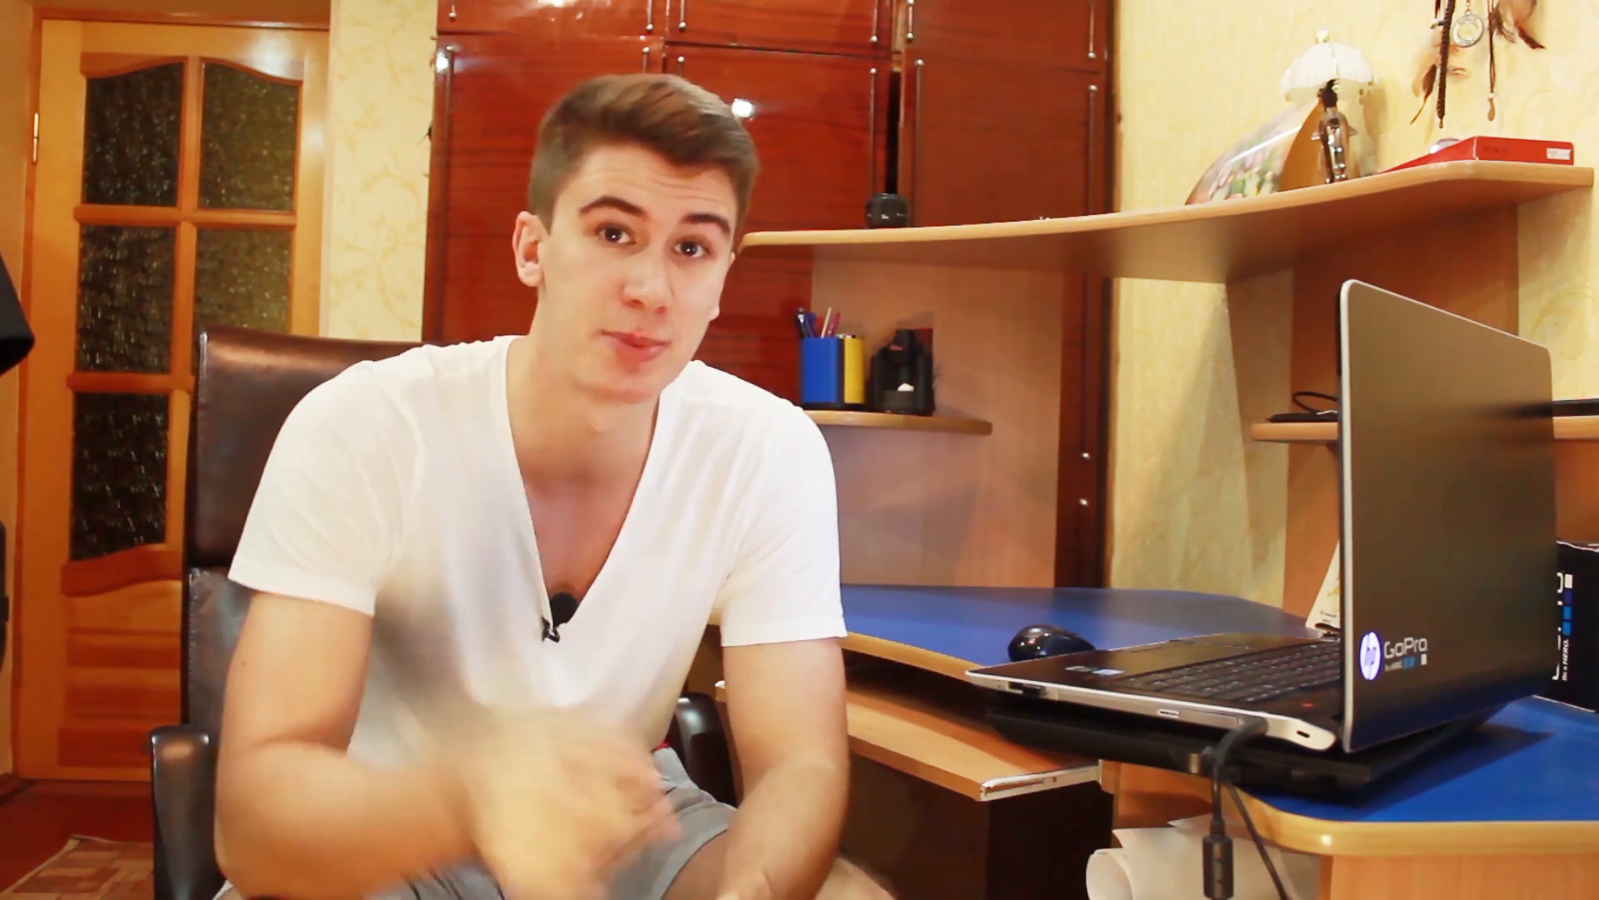